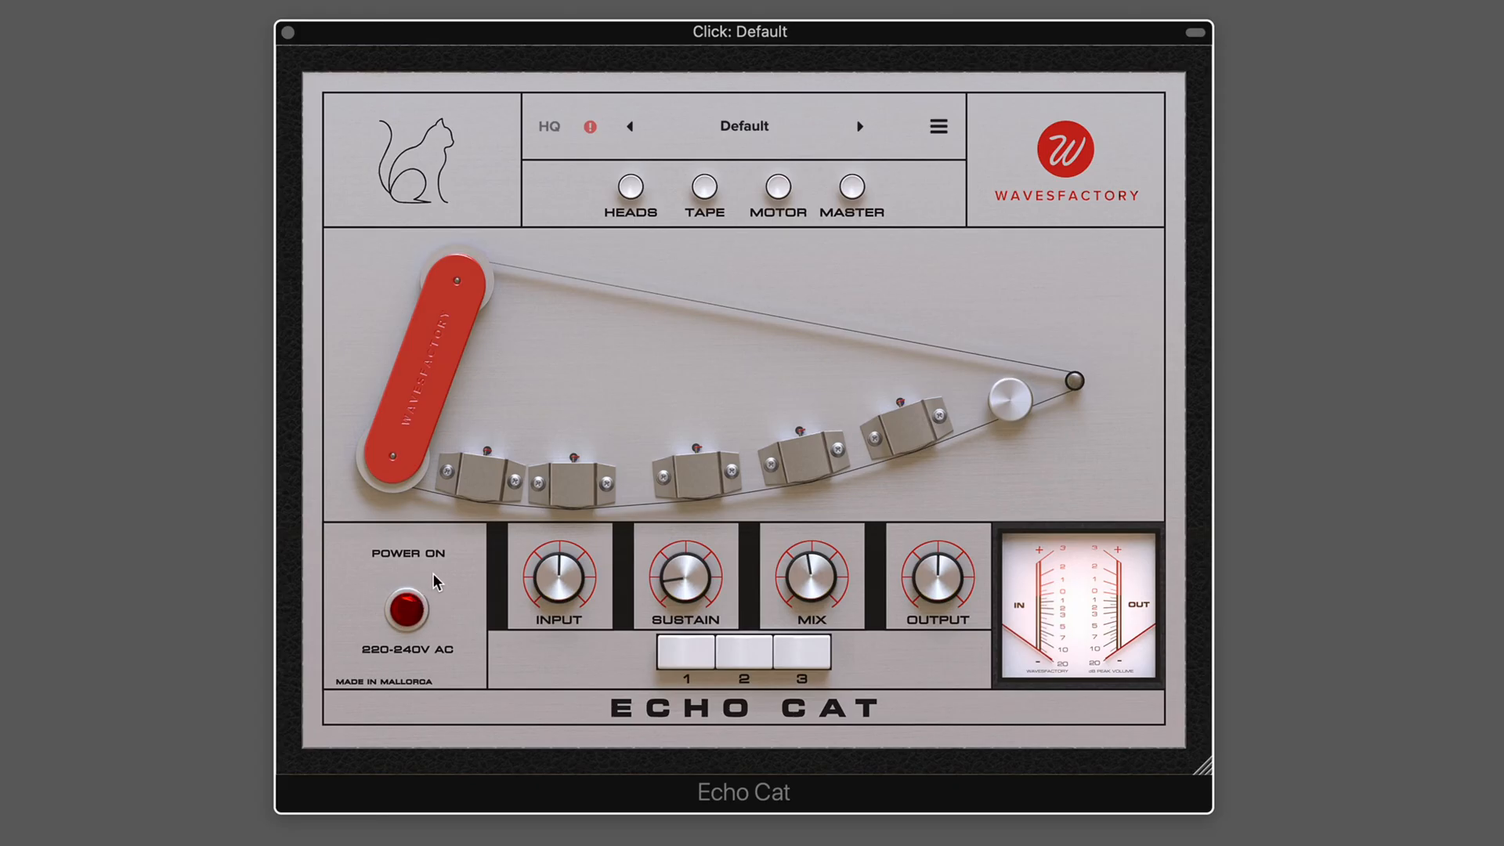
- Power on the echo unit, enable head 1, set Sustain to 0% and raise the Mix slightly
{"action": "left_click", "coordinate": [406, 612]}
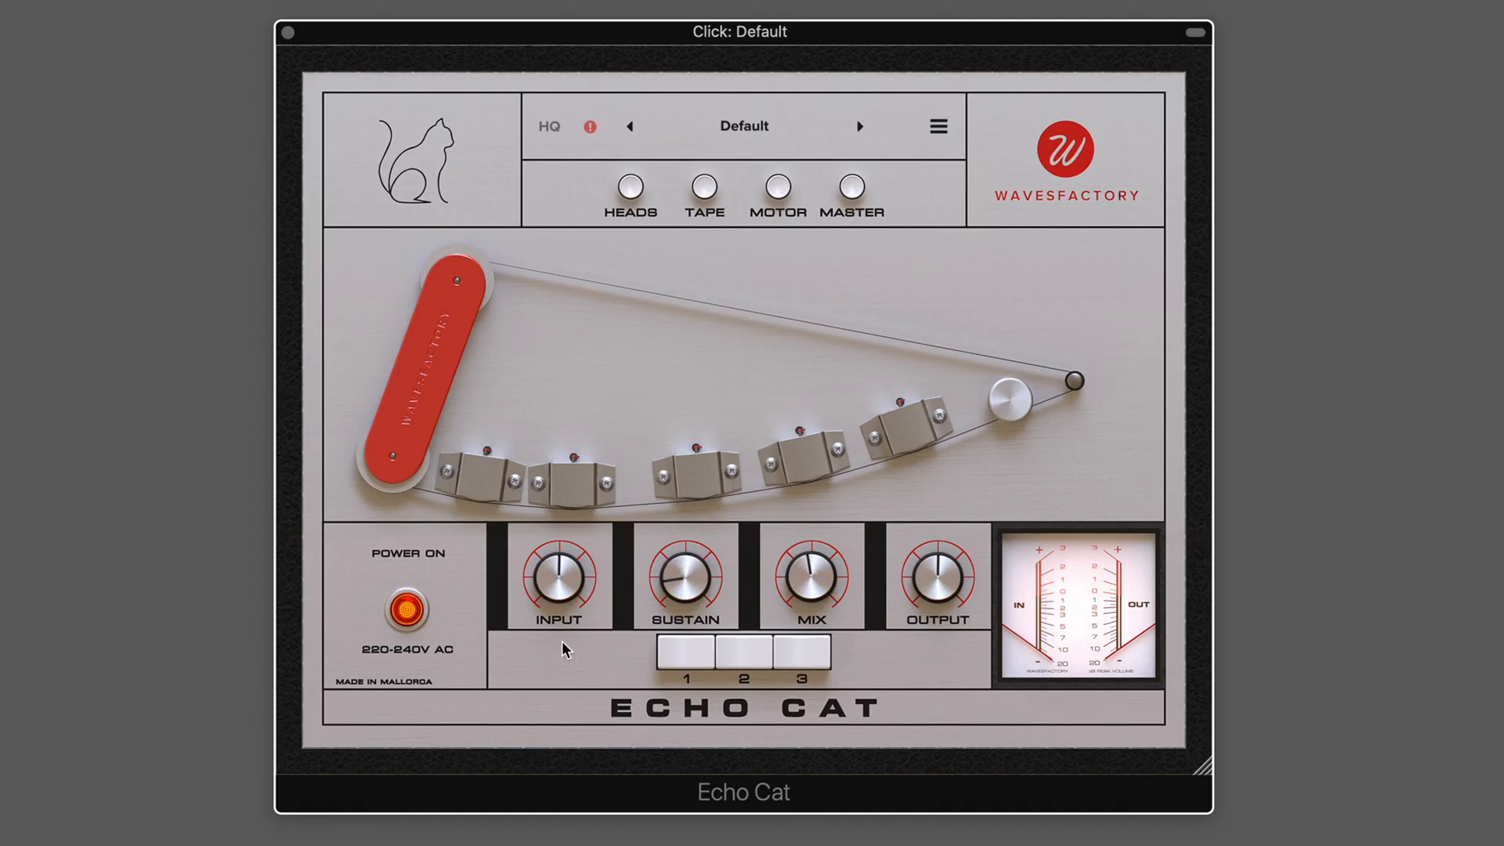
{"action": "left_click", "coordinate": [678, 658]}
{"action": "mouse_move", "coordinate": [681, 596]}
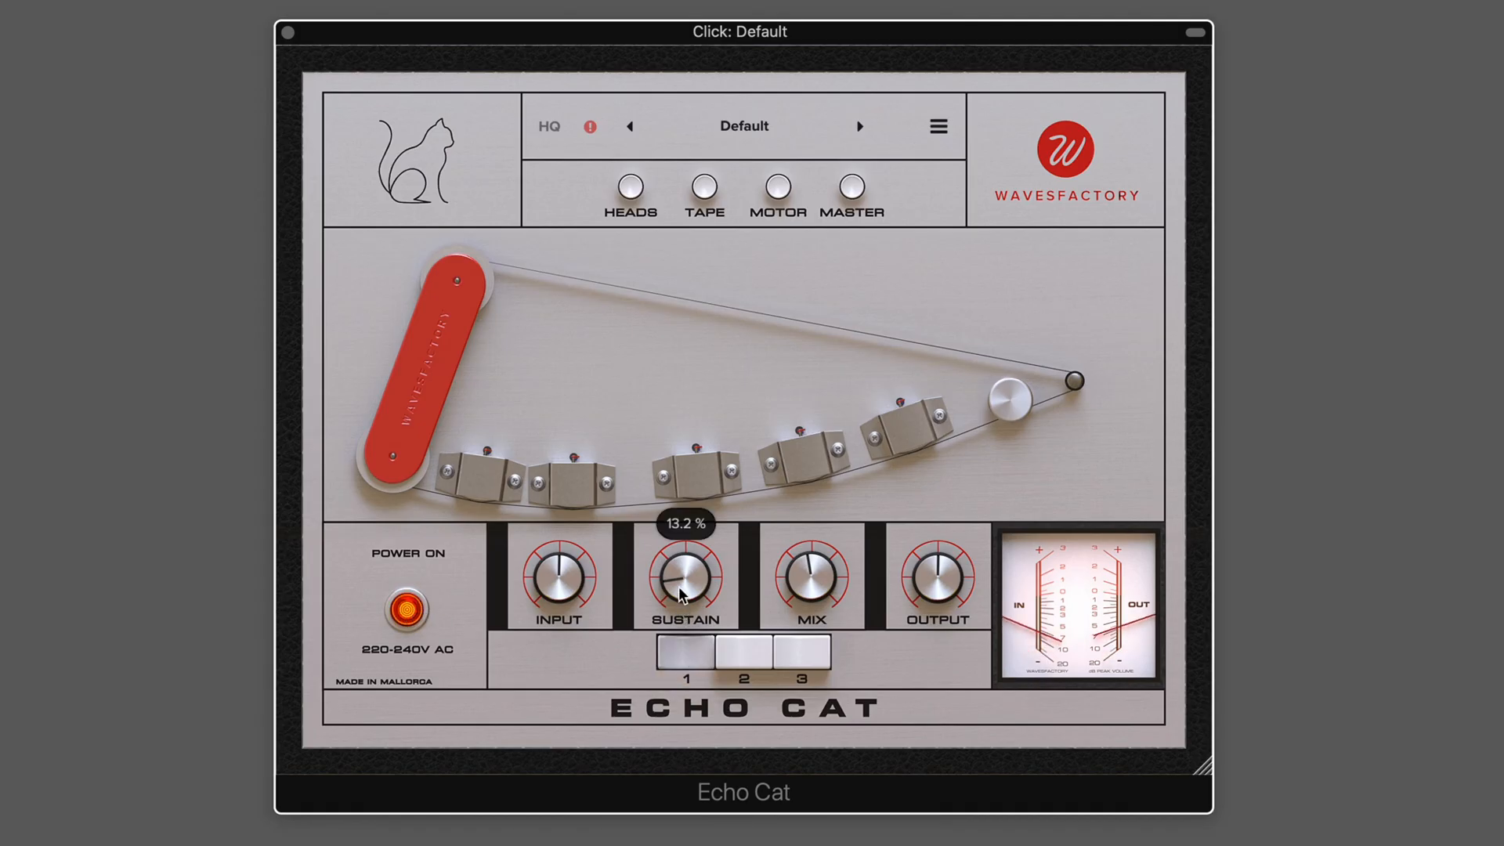
{"action": "left_click_drag", "start_coordinate": [676, 583], "coordinate": [676, 679]}
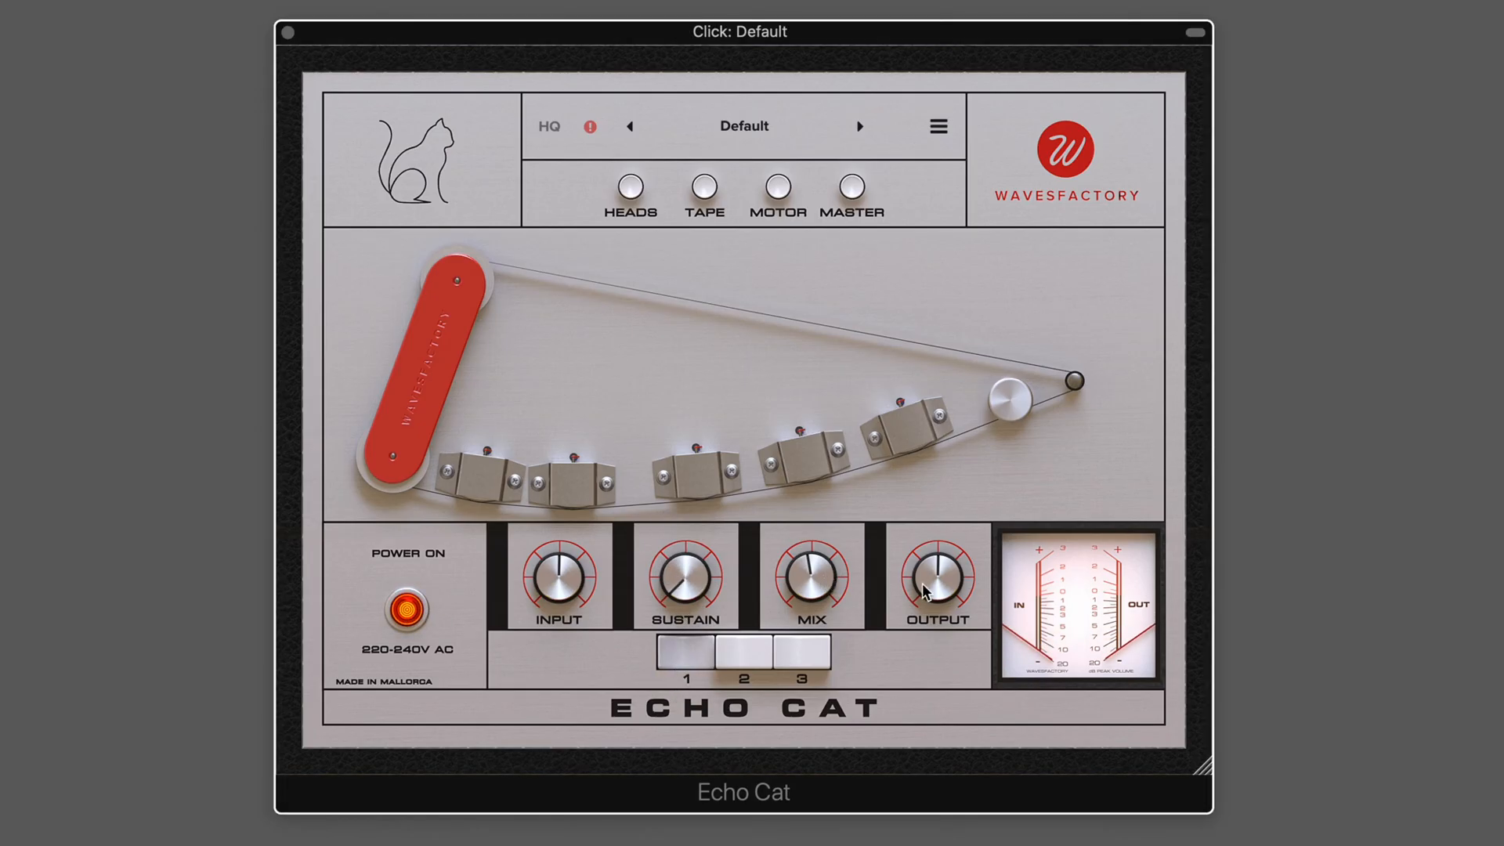
{"action": "left_click_drag", "start_coordinate": [814, 583], "coordinate": [814, 566]}
- Audition heads 2 and 3 separately and in combination with head 1, and finish with all three heads off
{"action": "left_click", "coordinate": [727, 647]}
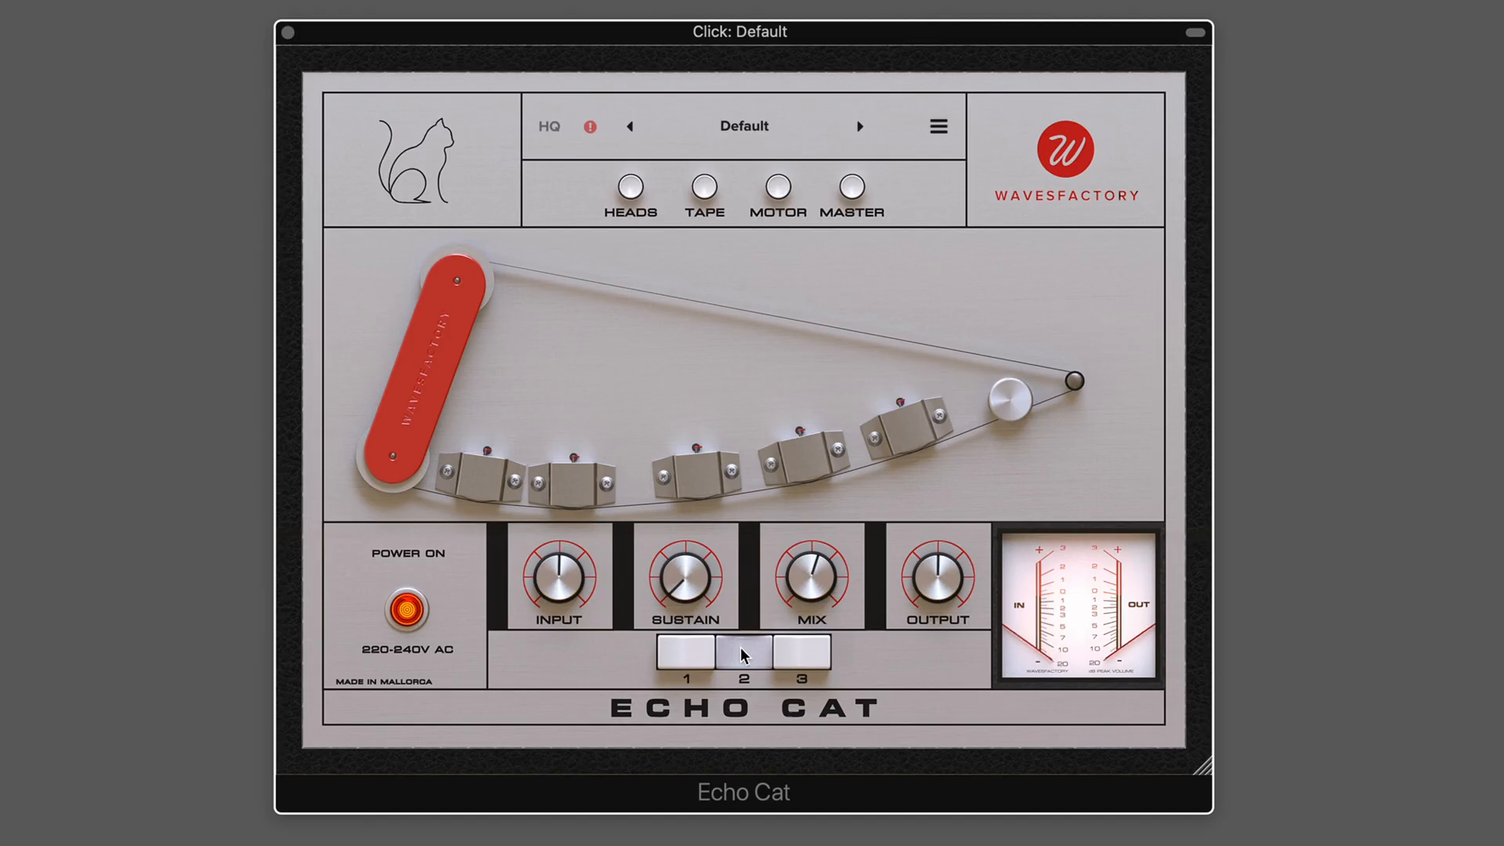
{"action": "left_click", "coordinate": [802, 651]}
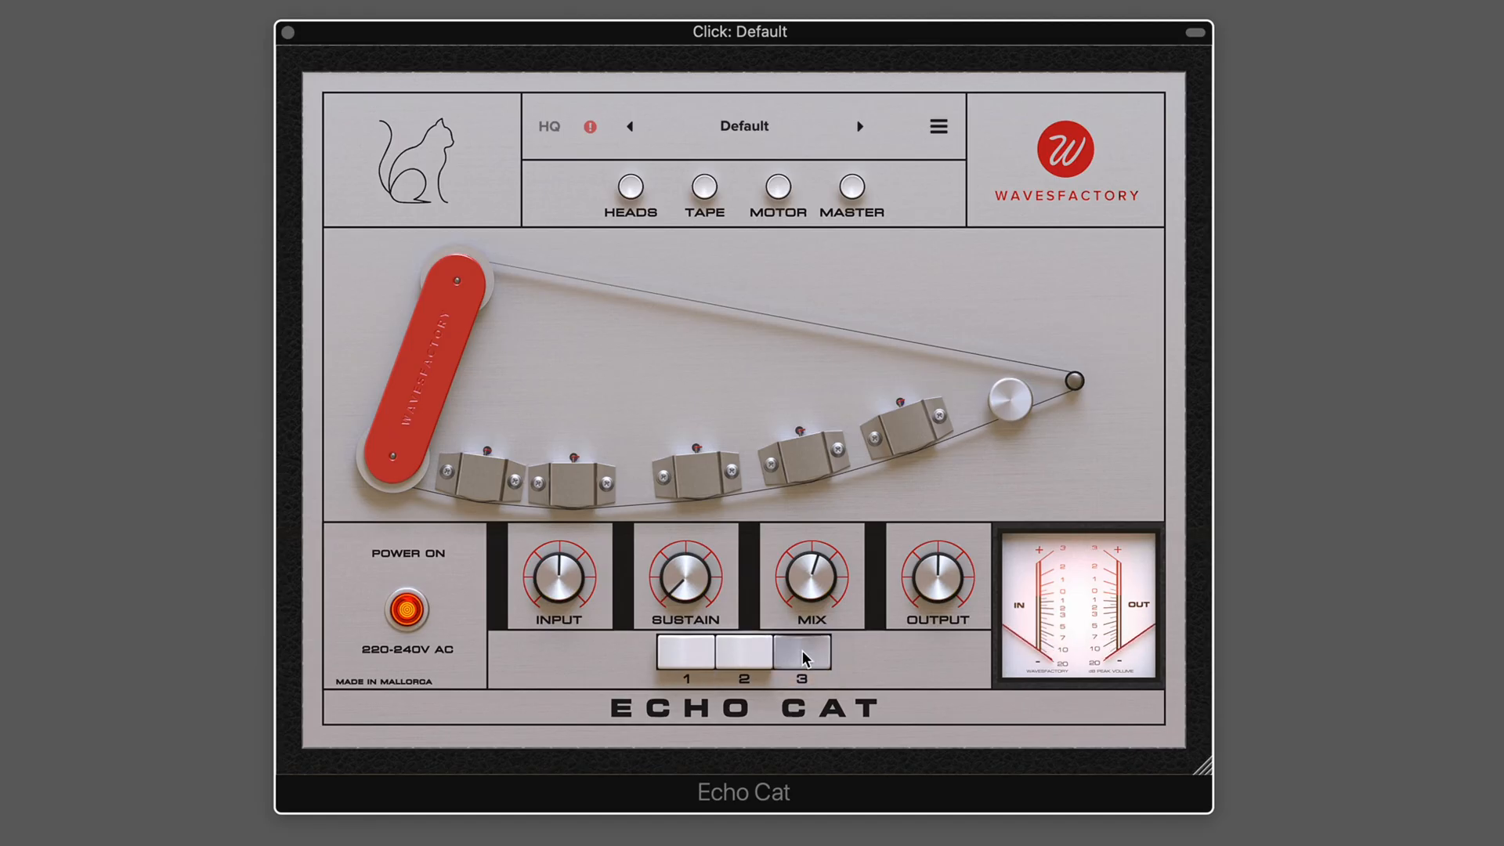
{"action": "left_click", "coordinate": [679, 652]}
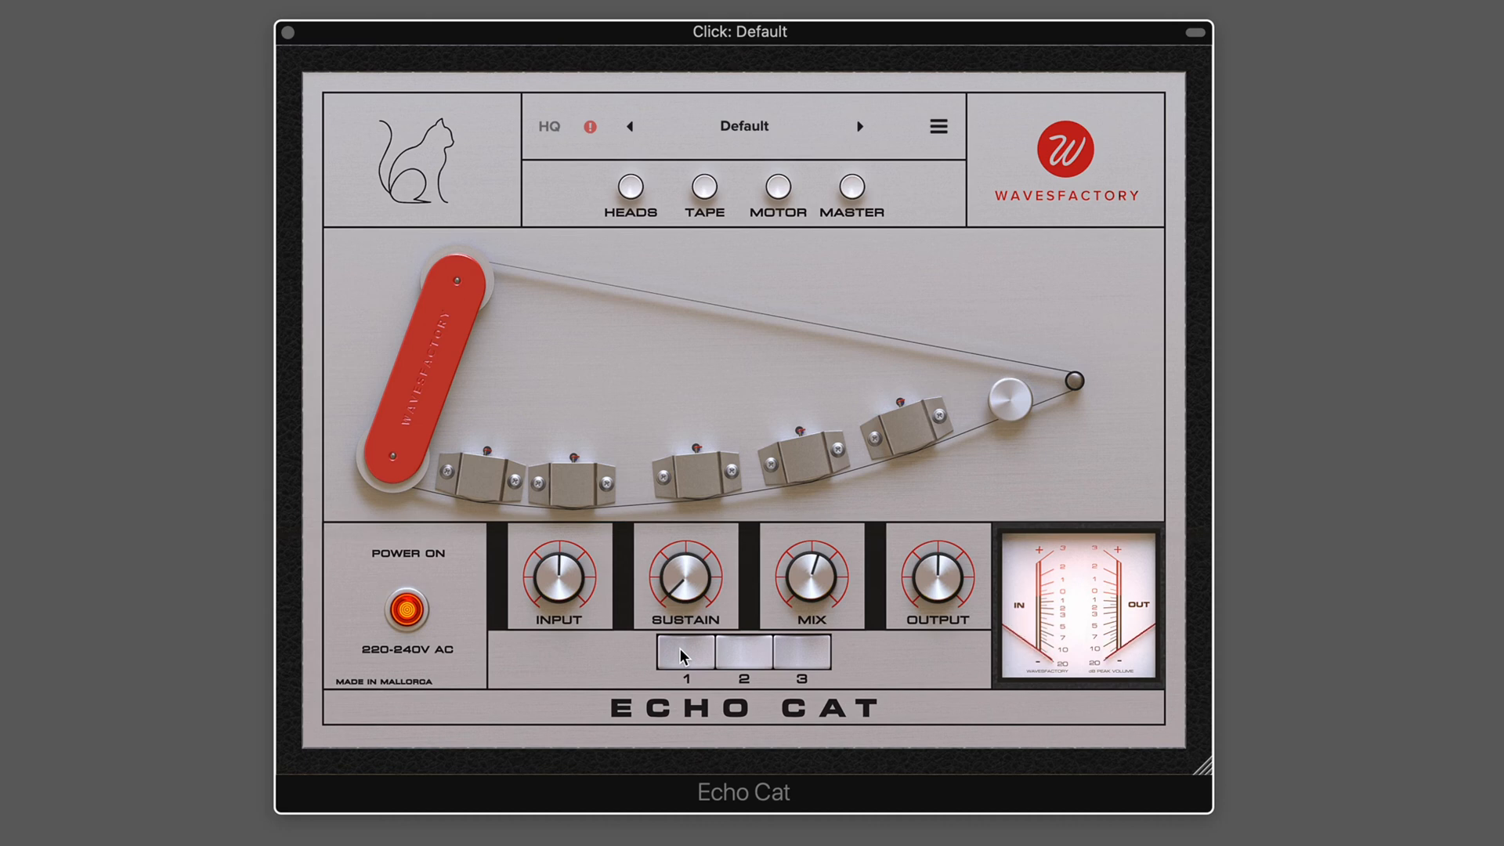
{"action": "left_click", "coordinate": [736, 655]}
{"action": "left_click", "coordinate": [730, 655]}
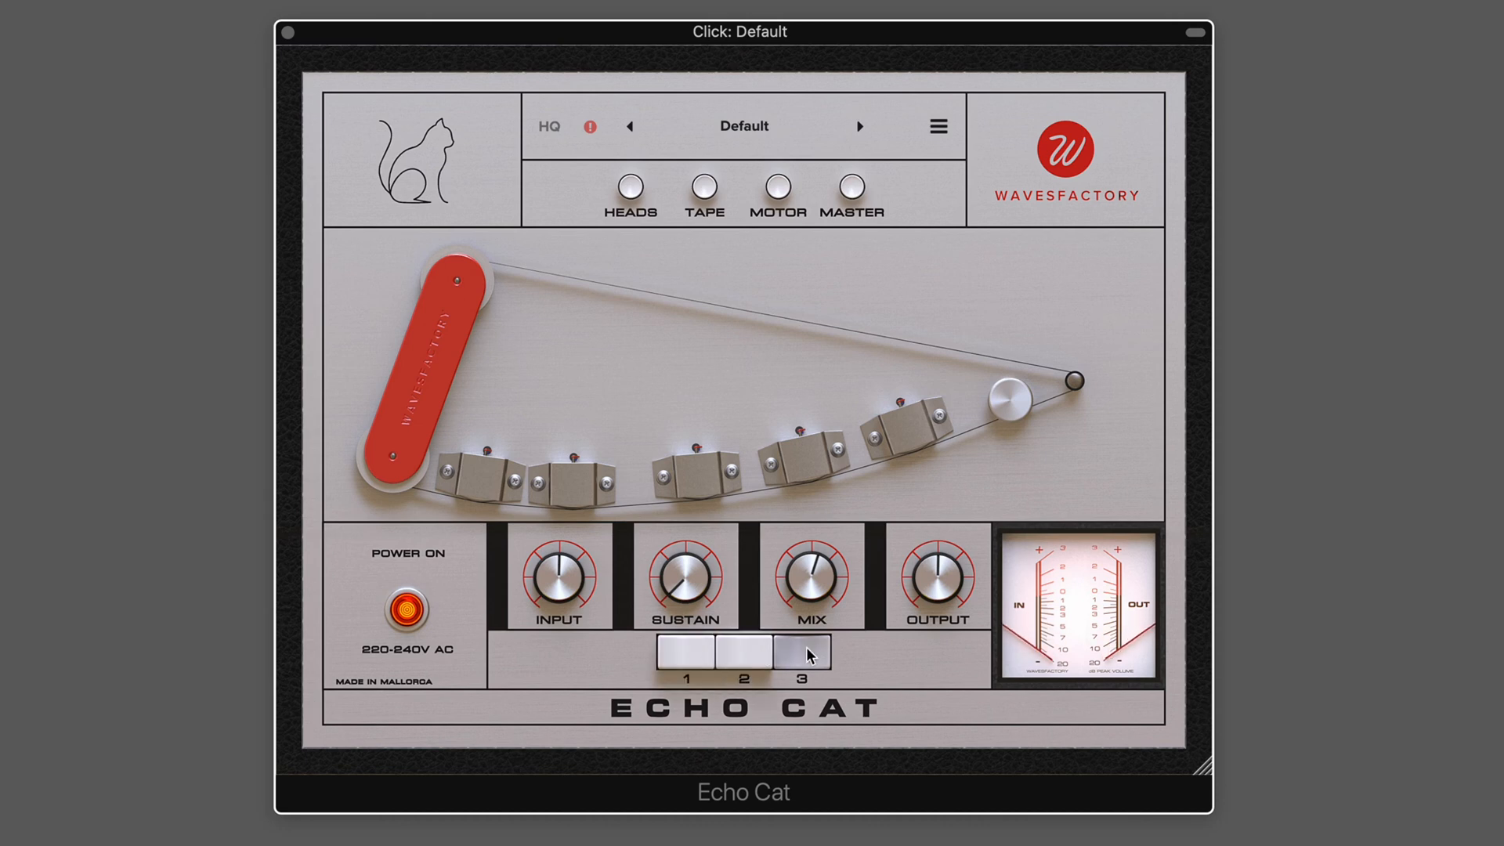
{"action": "left_click", "coordinate": [806, 647]}
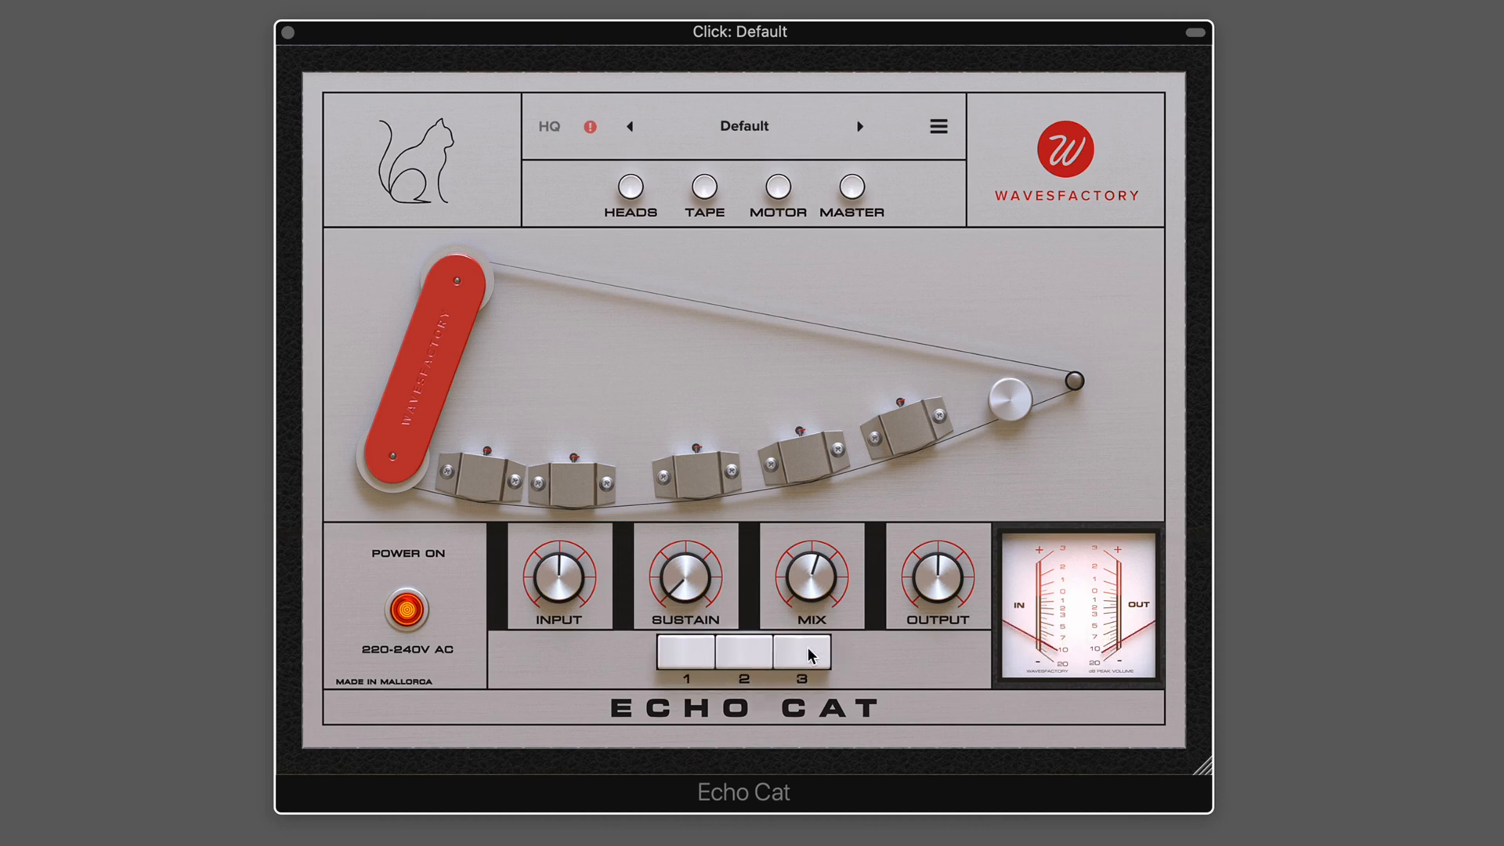
- Open the Heads settings and try head 1's time with tempo sync off, restoring sync at the end
{"action": "left_click", "coordinate": [631, 188]}
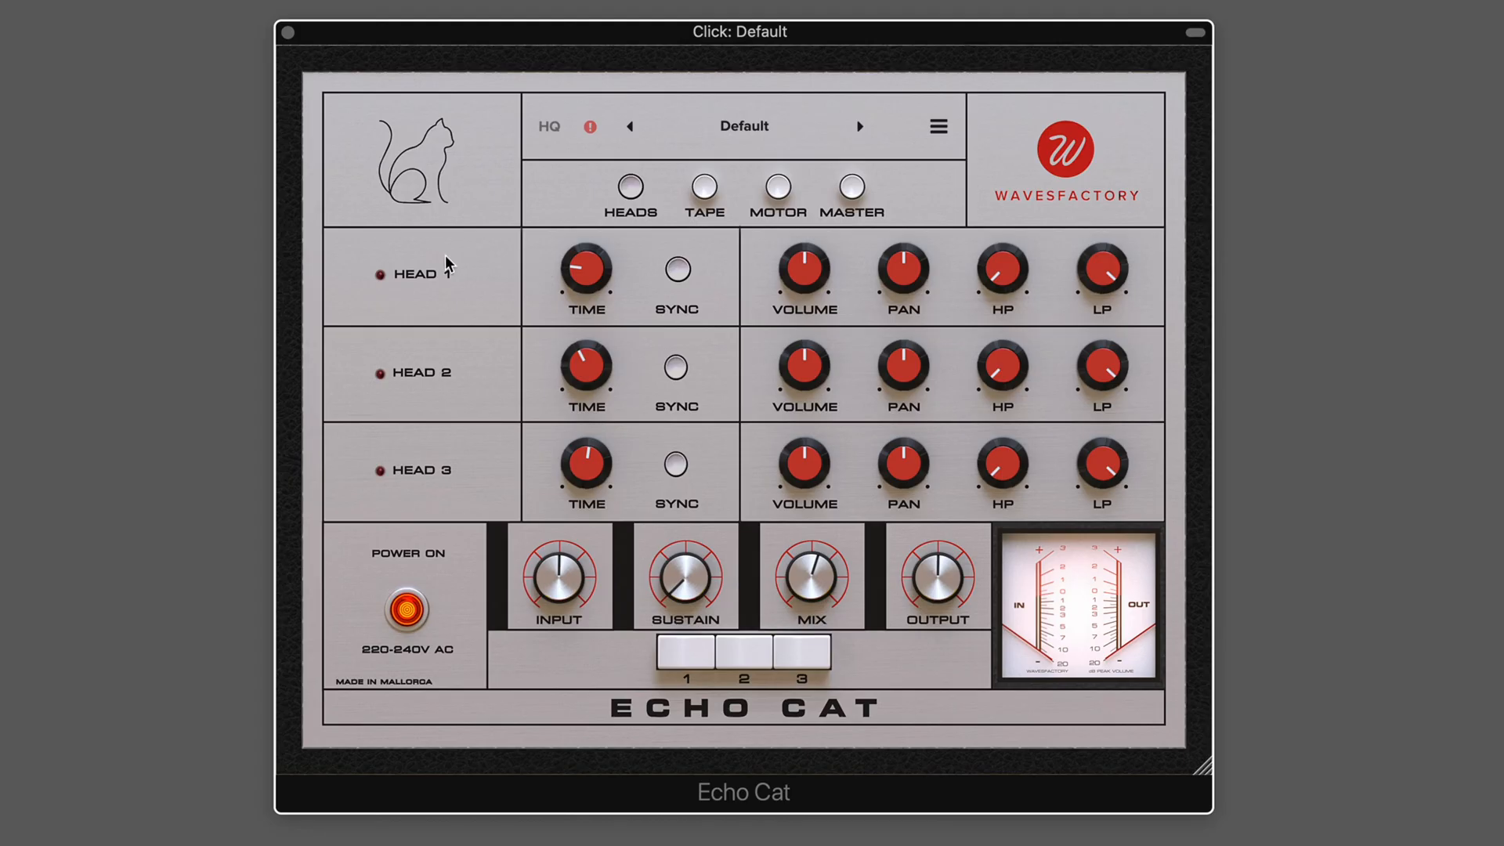
{"action": "mouse_move", "coordinate": [579, 270]}
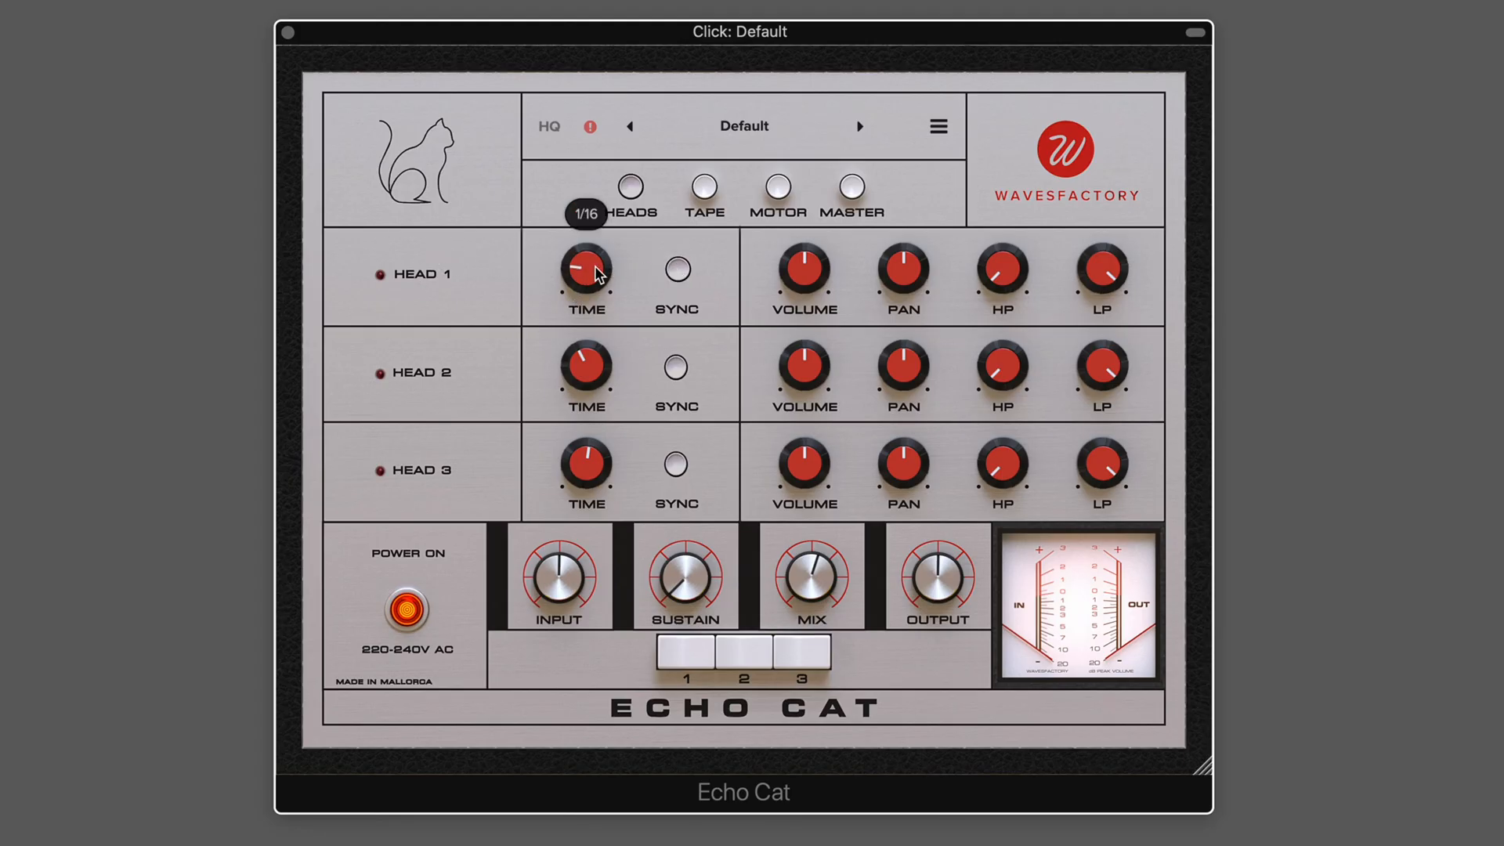
{"action": "left_click", "coordinate": [677, 268]}
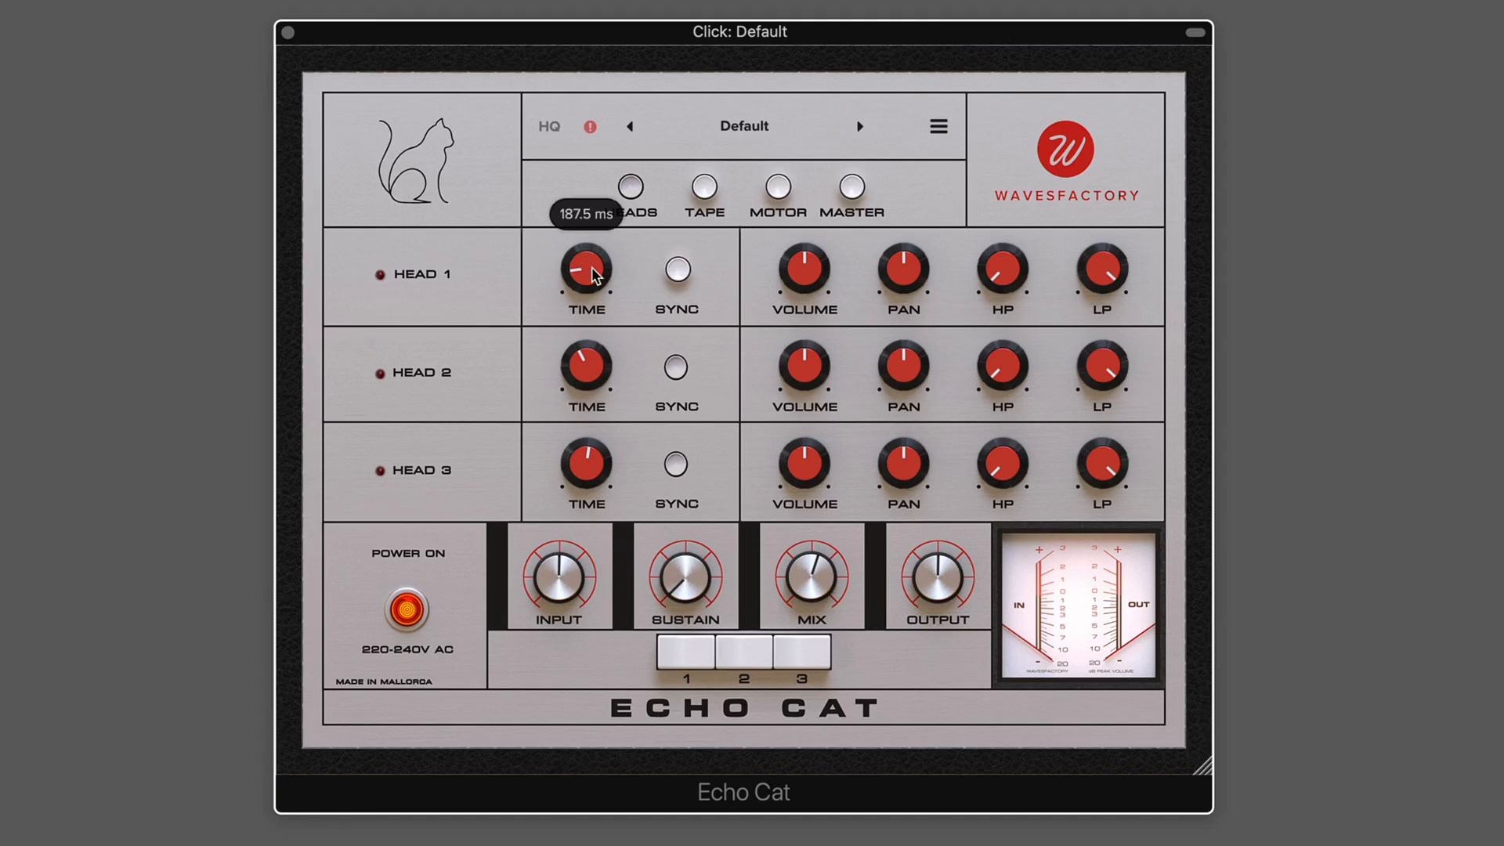
{"action": "left_click", "coordinate": [678, 271]}
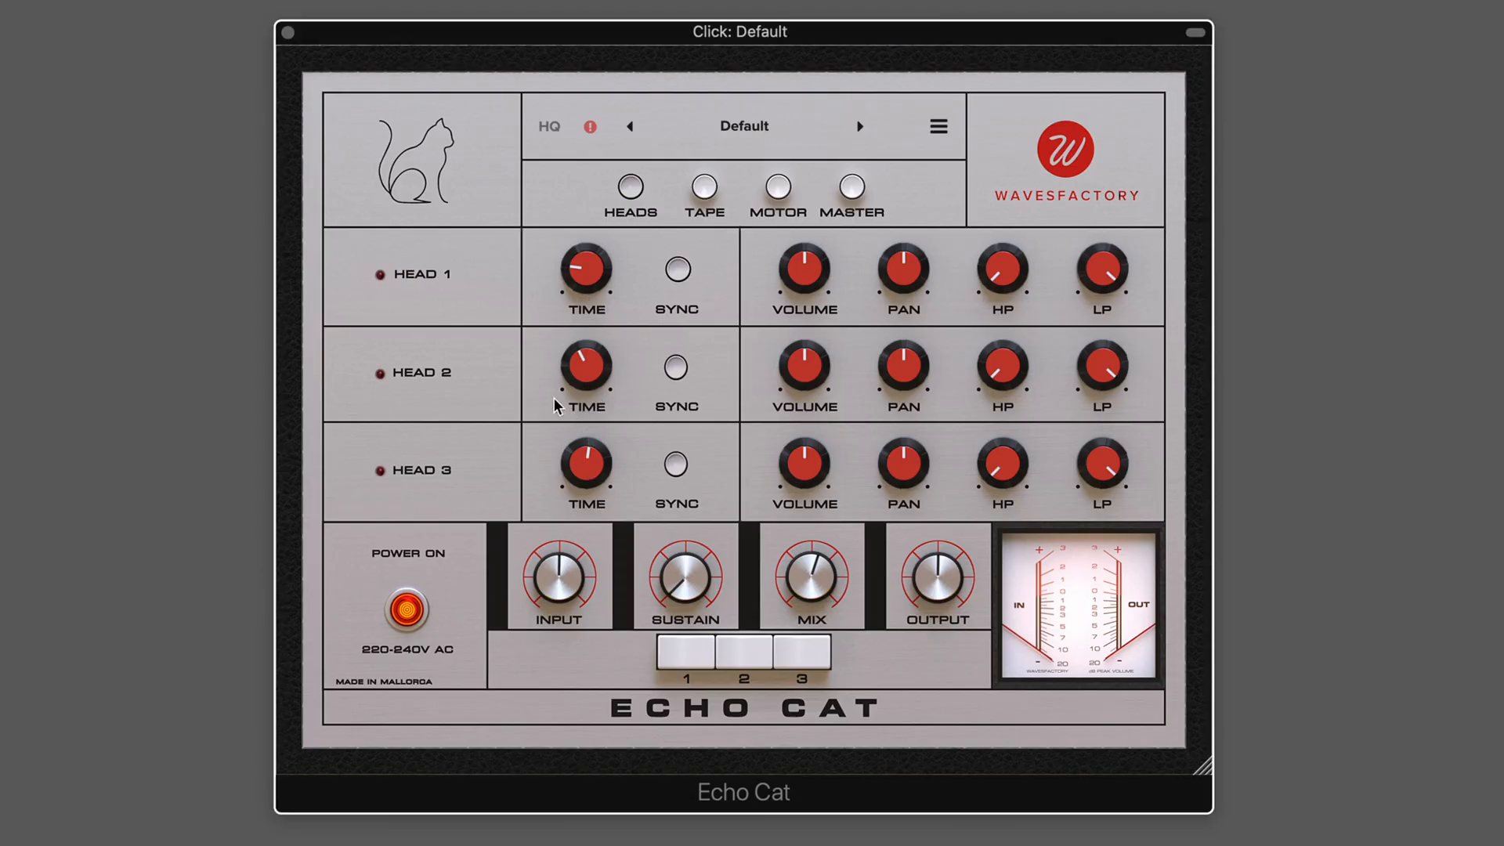
- Lower head 1's volume slightly, and pan head 1 to -100% and head 2 fully to the opposite side
{"action": "mouse_move", "coordinate": [813, 243]}
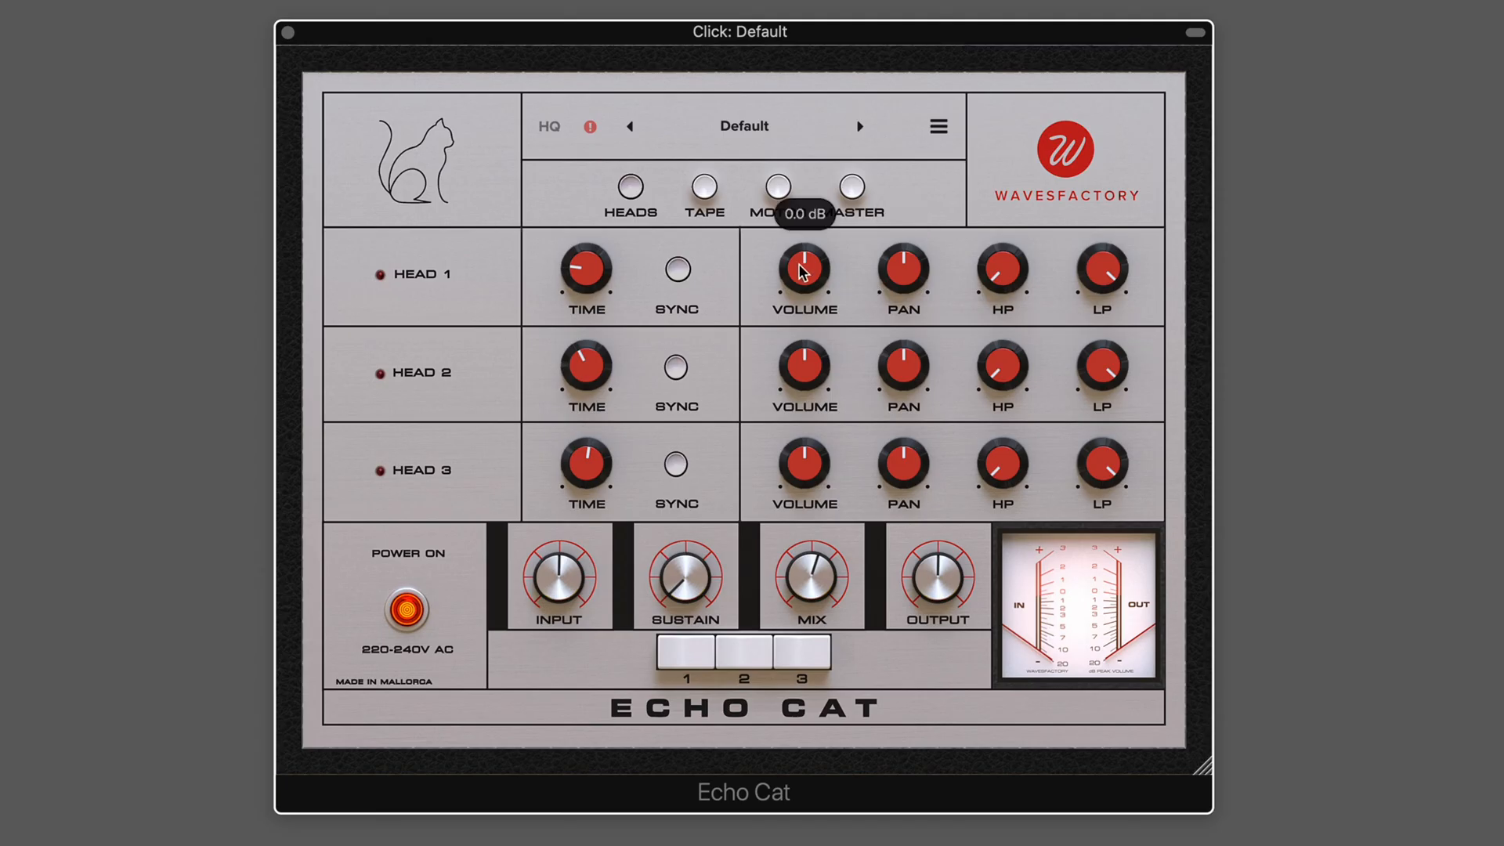
{"action": "left_click_drag", "start_coordinate": [798, 264], "coordinate": [794, 296]}
{"action": "left_click_drag", "start_coordinate": [901, 270], "coordinate": [848, 412]}
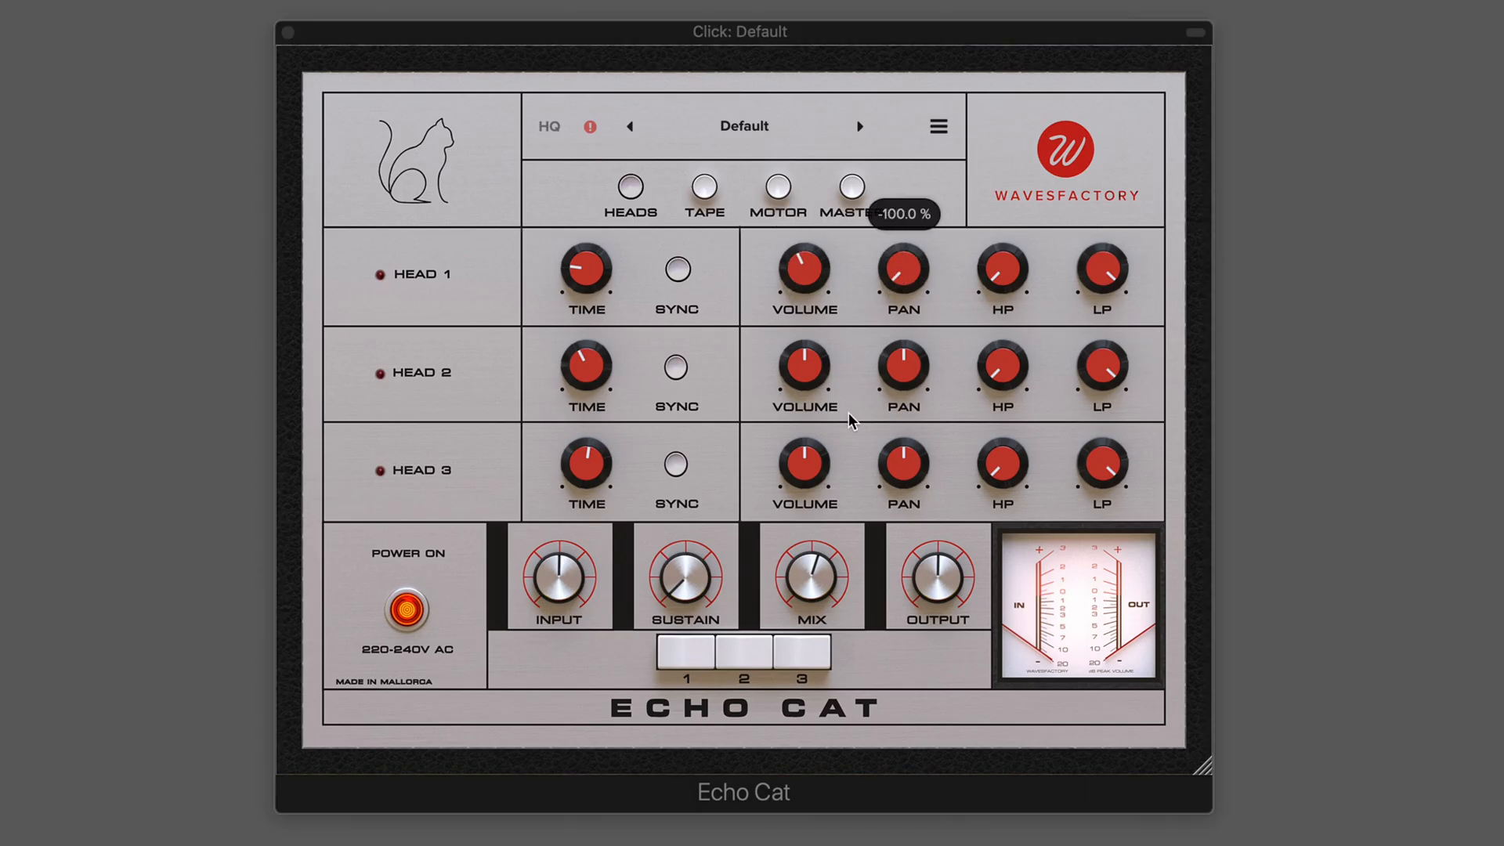
{"action": "left_click_drag", "start_coordinate": [909, 364], "coordinate": [1027, 214]}
- Set head 1's high-pass filter to about 63.71 Hz and lower head 2's low-pass filter
{"action": "left_click_drag", "start_coordinate": [987, 270], "coordinate": [990, 218]}
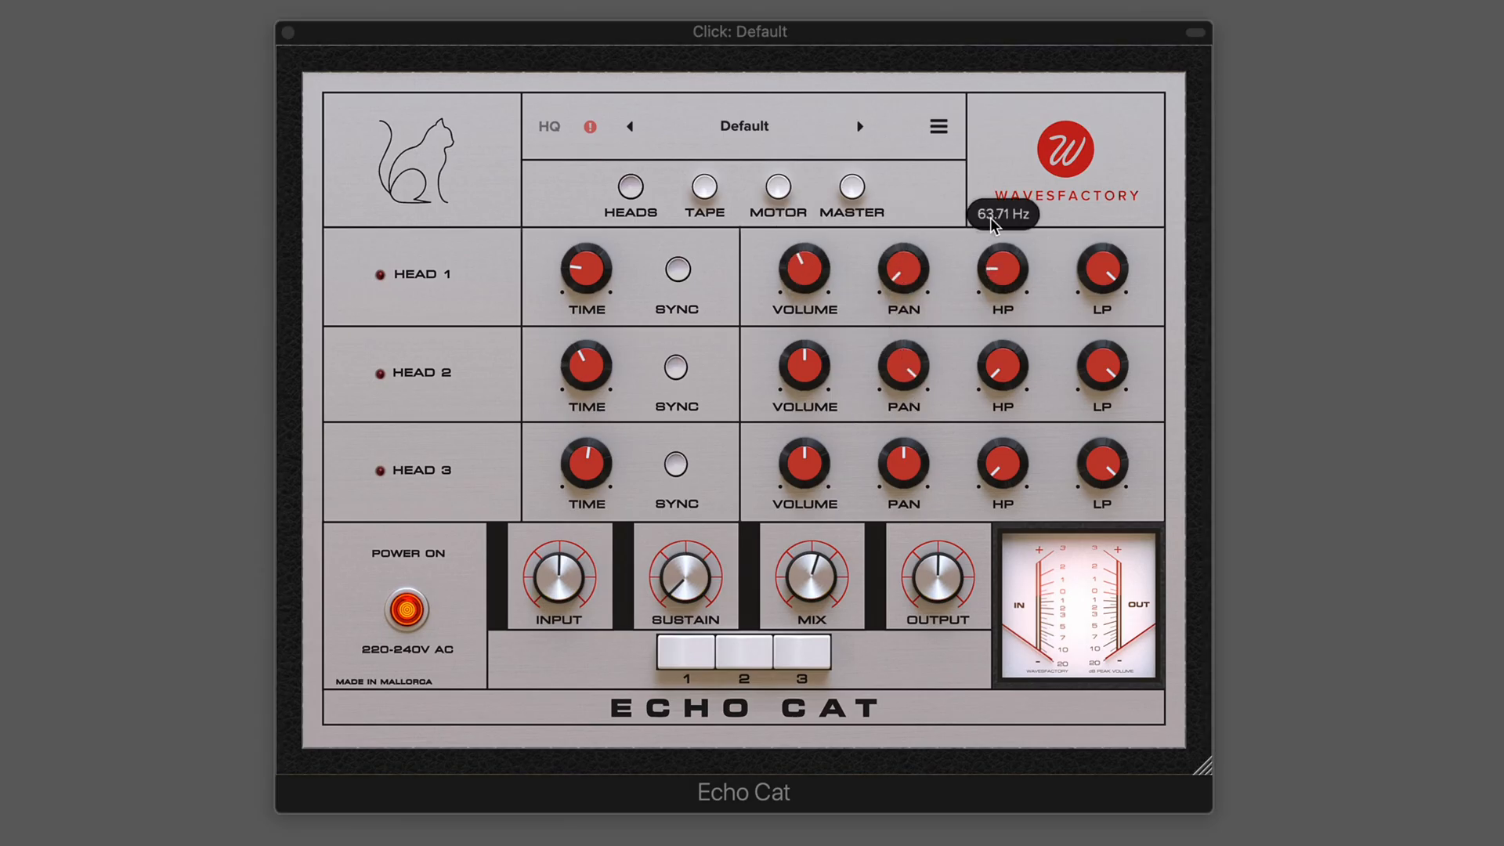
{"action": "left_click_drag", "start_coordinate": [1101, 362], "coordinate": [1094, 431]}
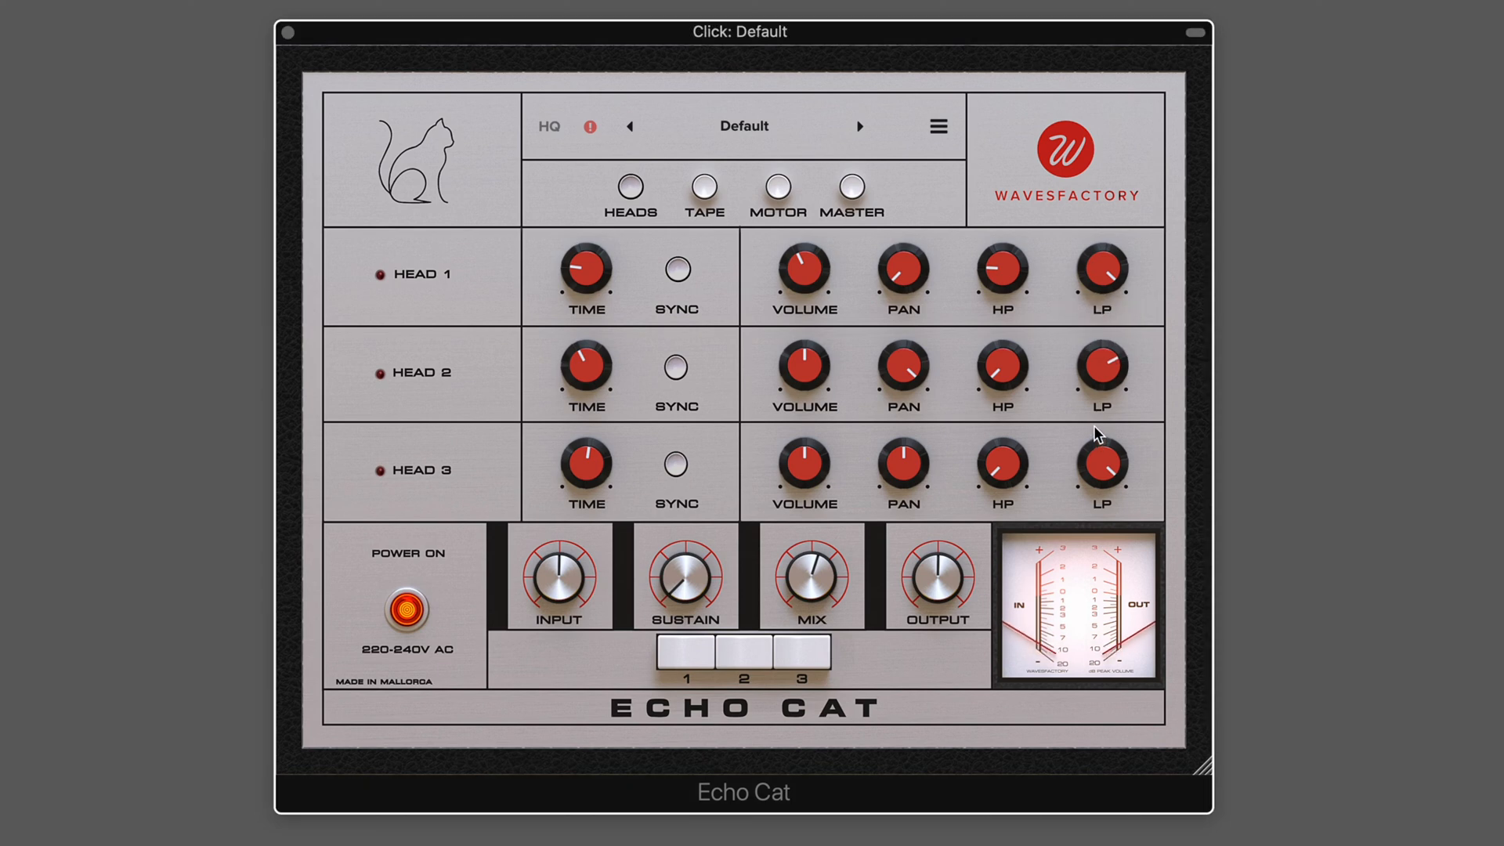
- Enable playback heads 1, 2 and 3 together
{"action": "left_click", "coordinate": [690, 652]}
{"action": "left_click", "coordinate": [735, 652]}
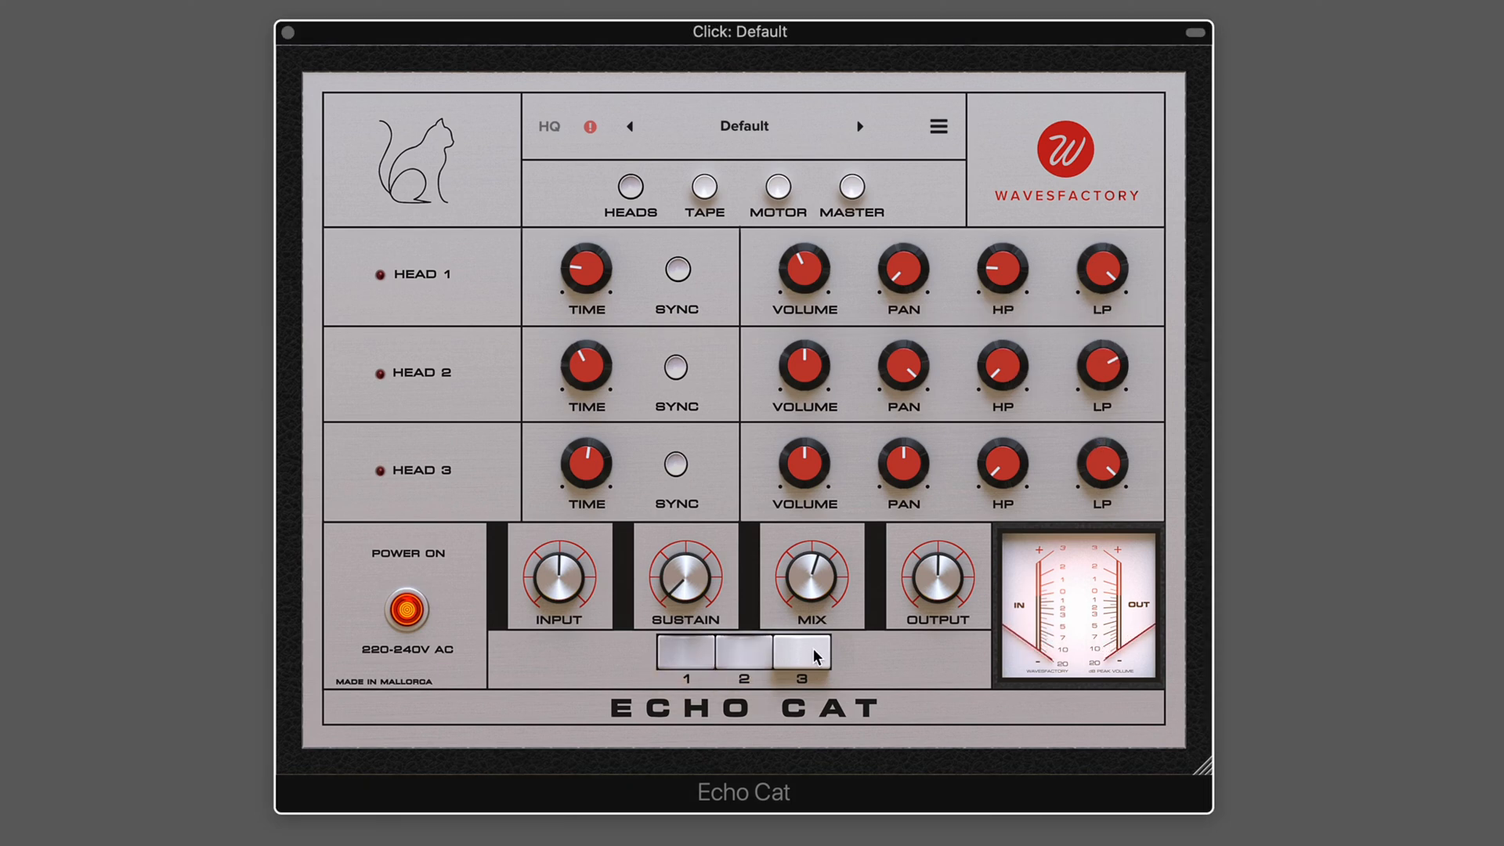
{"action": "left_click", "coordinate": [813, 651]}
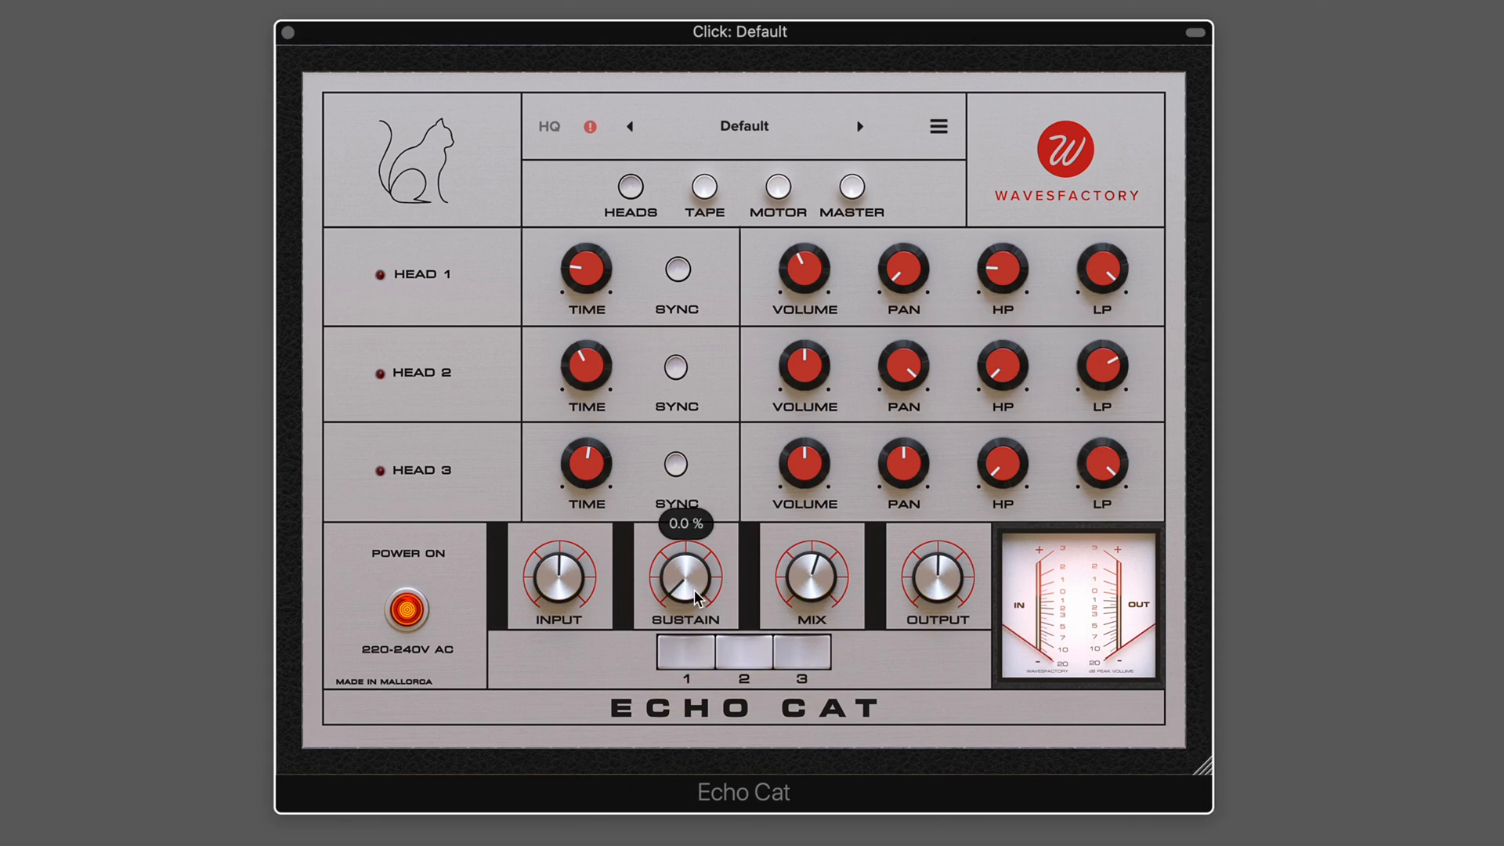
- Try the tape hiss at about -44.3 dB, switch it to mono with auto mute on, and turn its volume down to minimum
{"action": "left_click", "coordinate": [704, 188]}
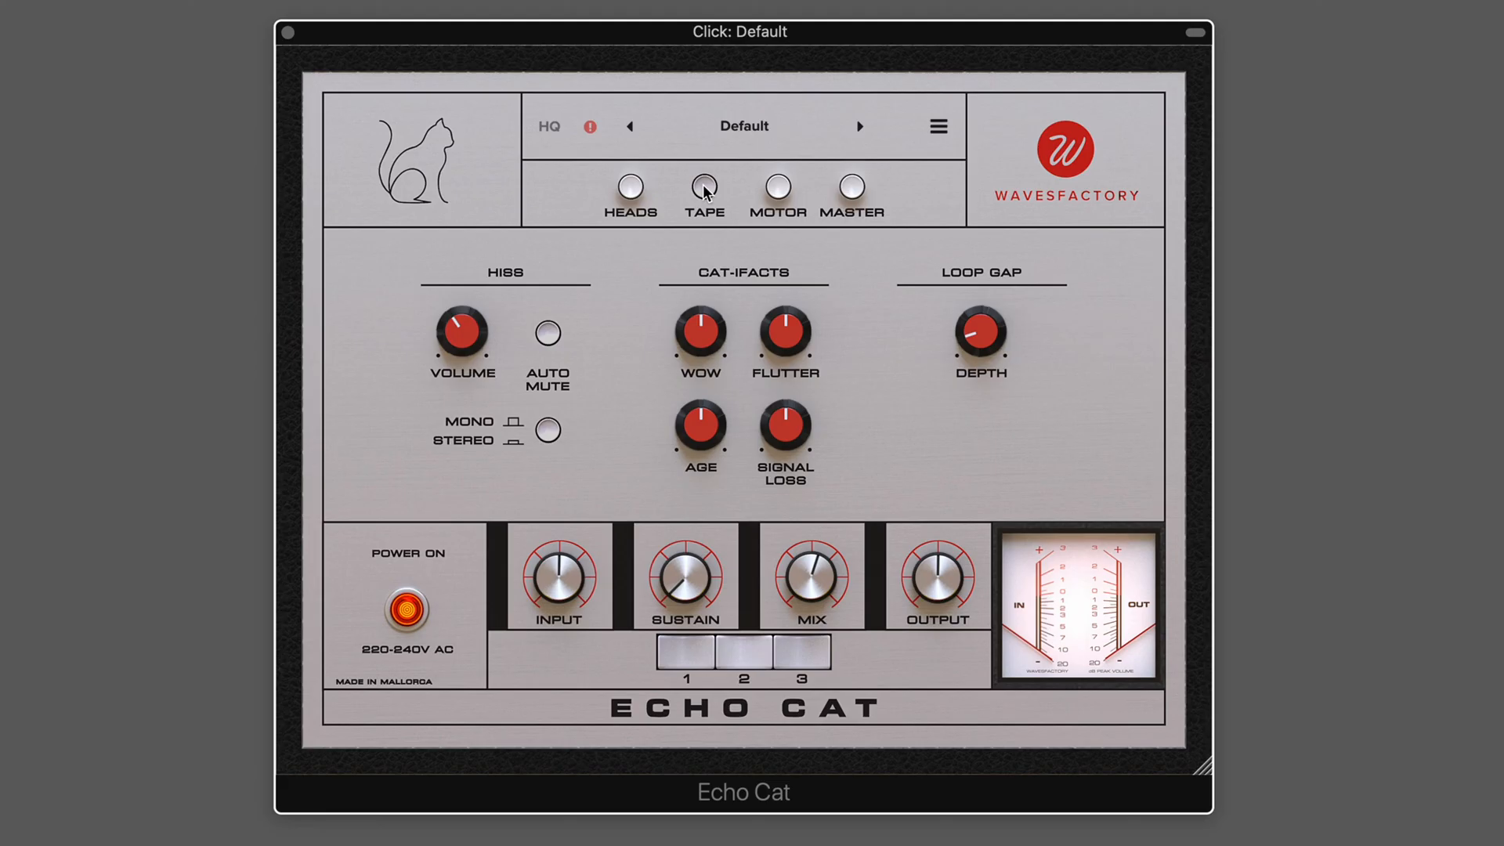
{"action": "mouse_move", "coordinate": [458, 328]}
{"action": "left_click_drag", "start_coordinate": [453, 328], "coordinate": [450, 283]}
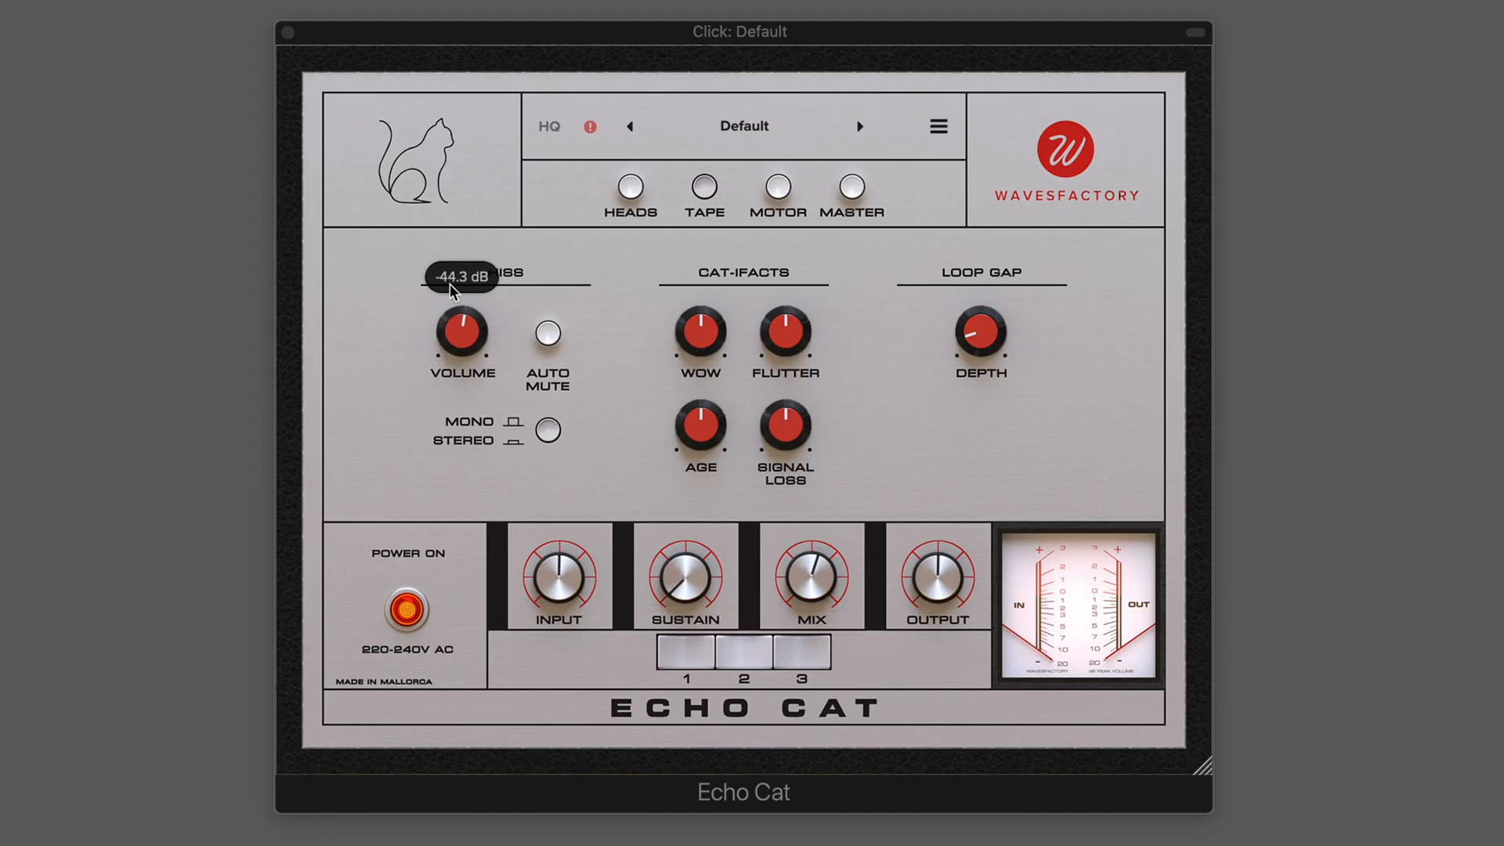
{"action": "left_click", "coordinate": [548, 433]}
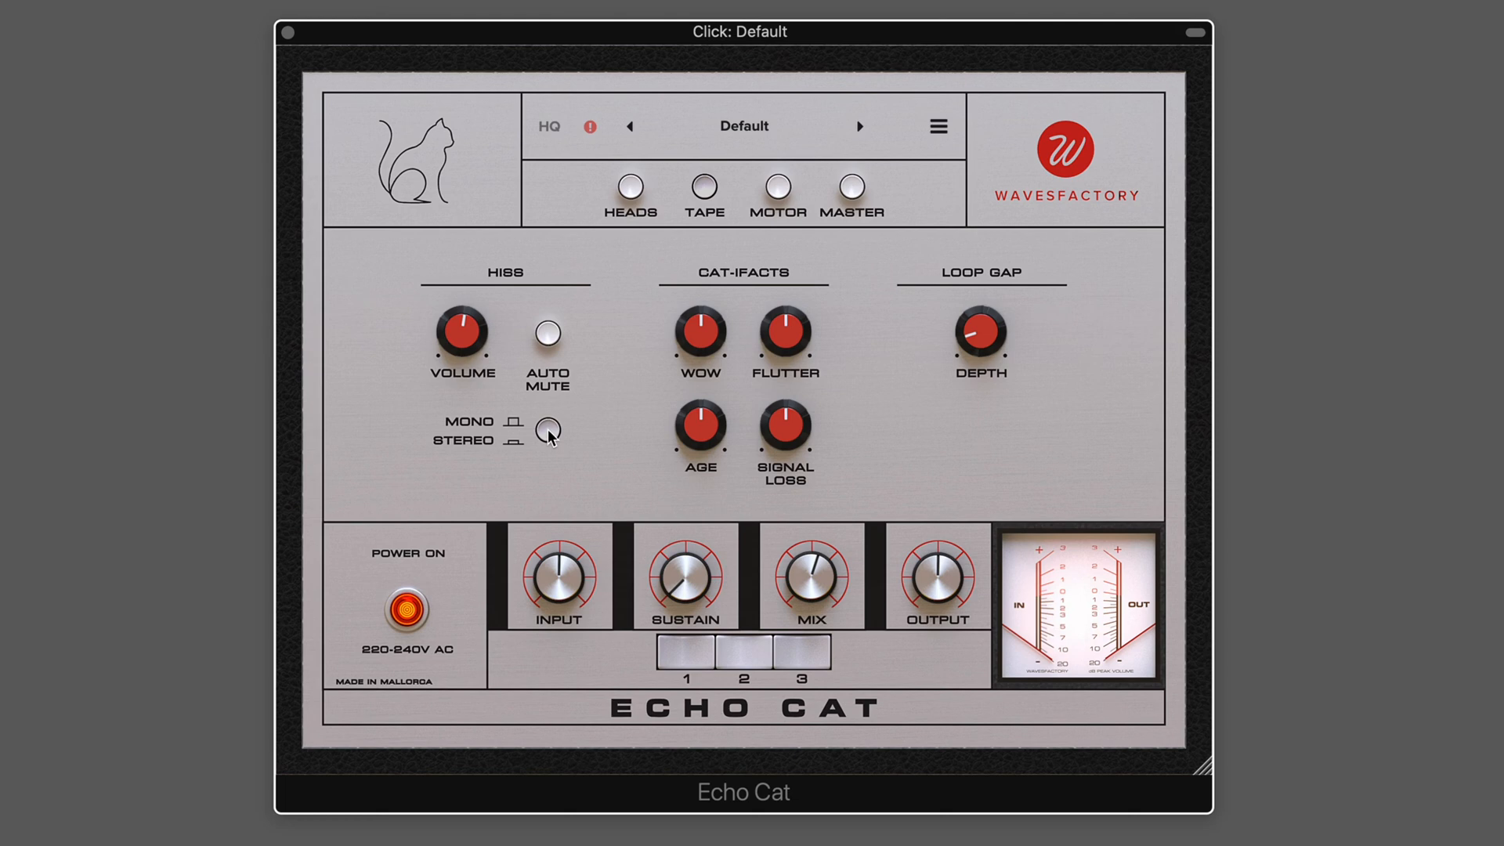
{"action": "left_click", "coordinate": [548, 334]}
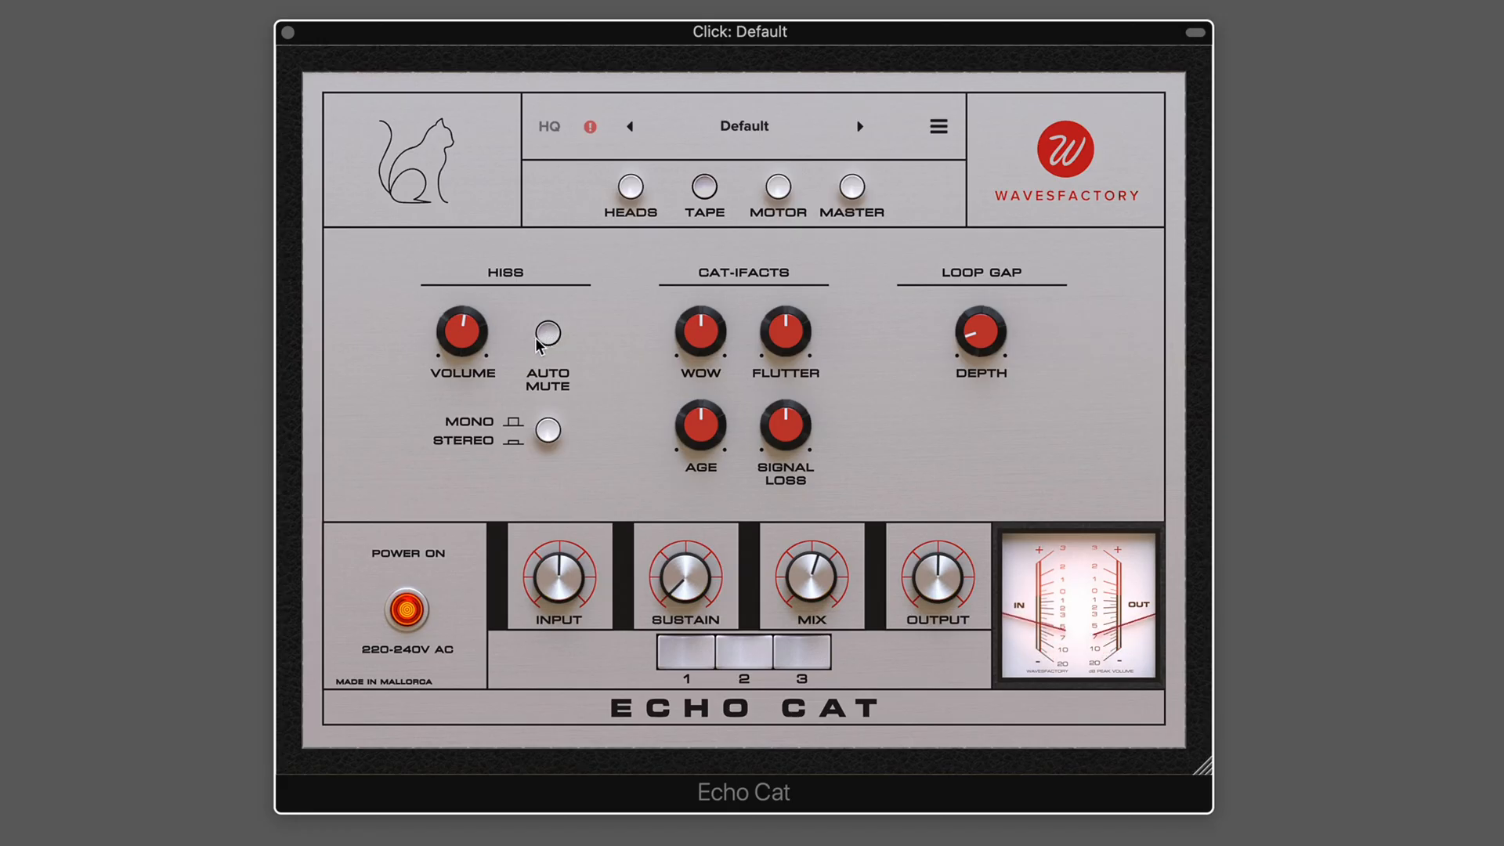
{"action": "mouse_move", "coordinate": [479, 338]}
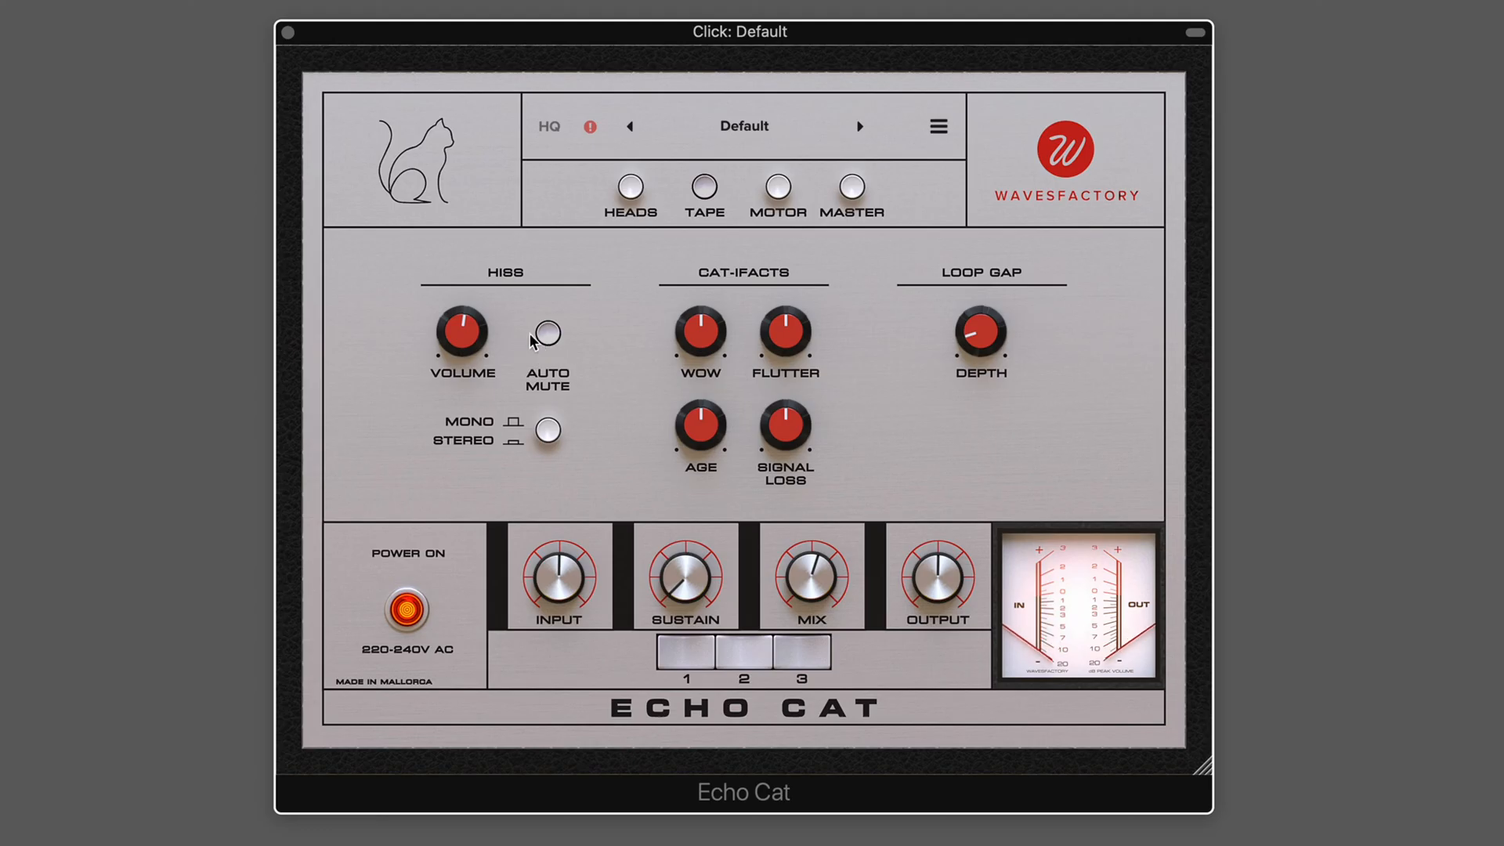
{"action": "left_click_drag", "start_coordinate": [456, 324], "coordinate": [427, 487]}
- Raise the tape's Wow moderately and its Flutter a little higher
{"action": "mouse_move", "coordinate": [700, 326]}
{"action": "left_click_drag", "start_coordinate": [700, 333], "coordinate": [701, 305]}
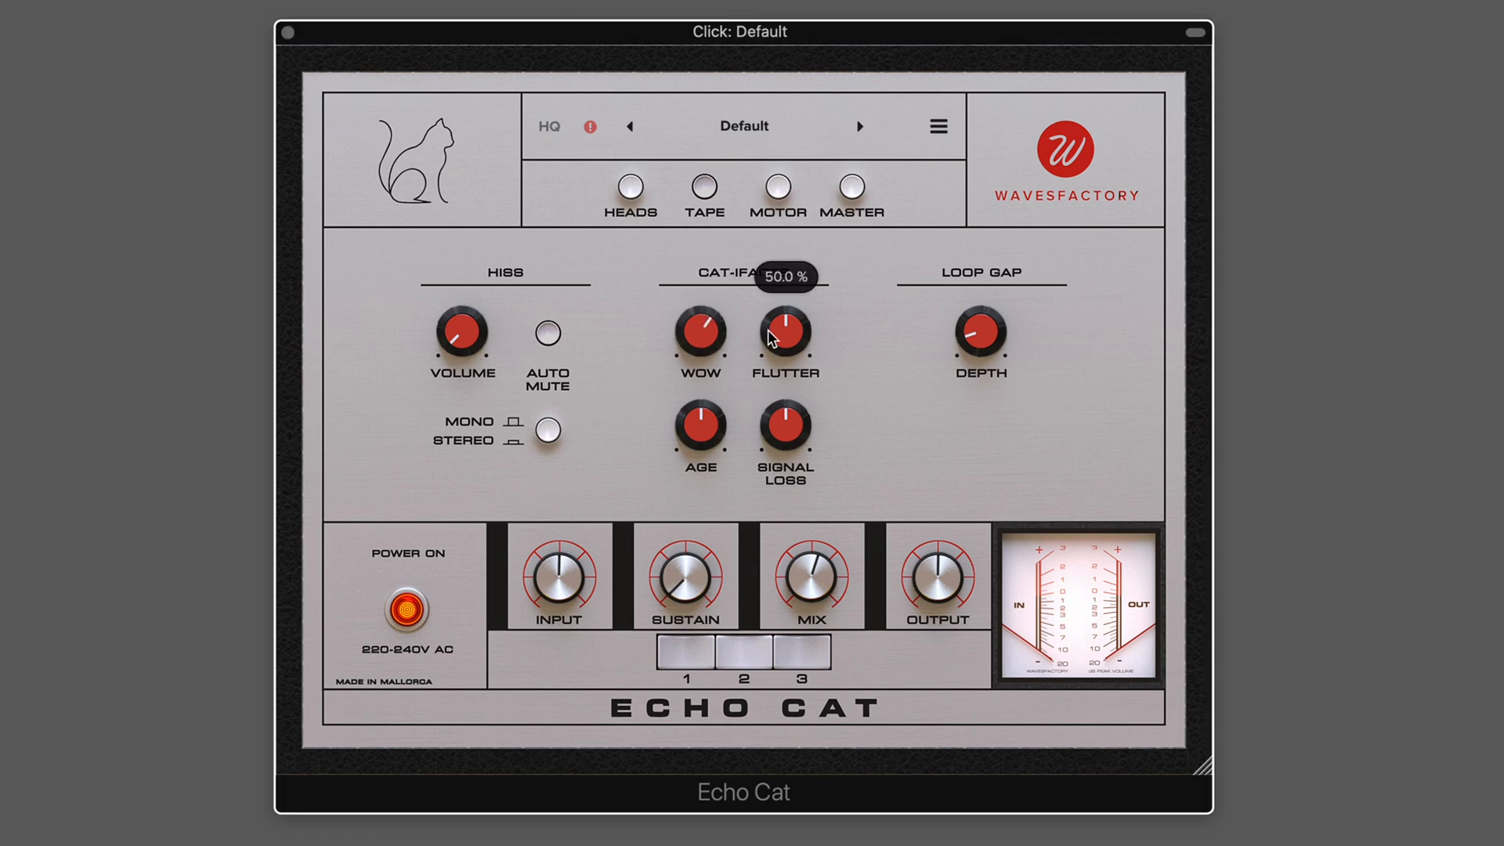
{"action": "left_click_drag", "start_coordinate": [784, 333], "coordinate": [779, 289]}
- Raise the tape Age to about 63.7% and increase Signal Loss beyond 66%
{"action": "mouse_move", "coordinate": [703, 425]}
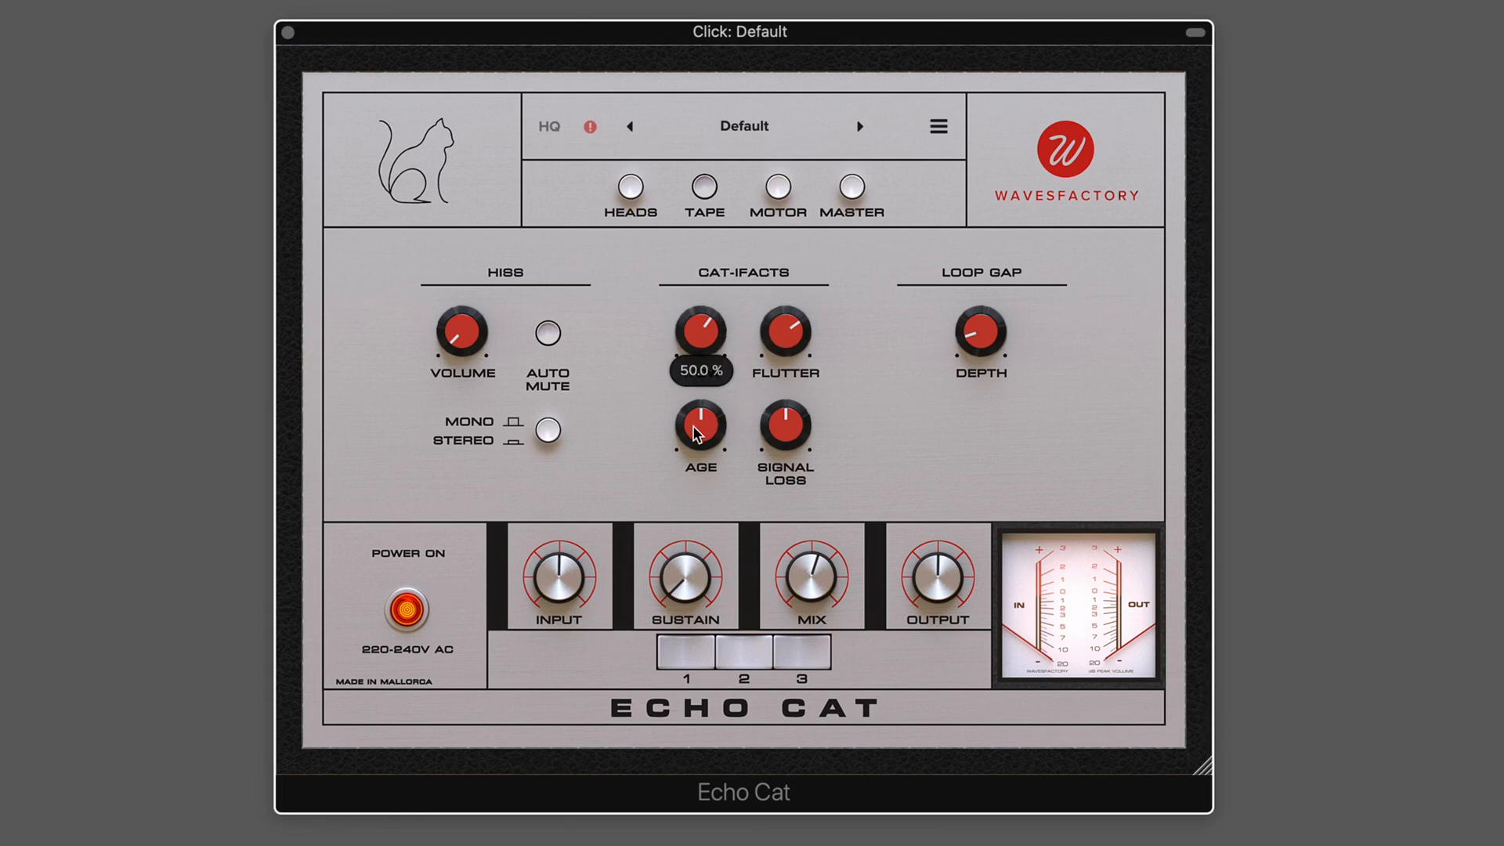
{"action": "left_click_drag", "start_coordinate": [692, 435], "coordinate": [699, 401]}
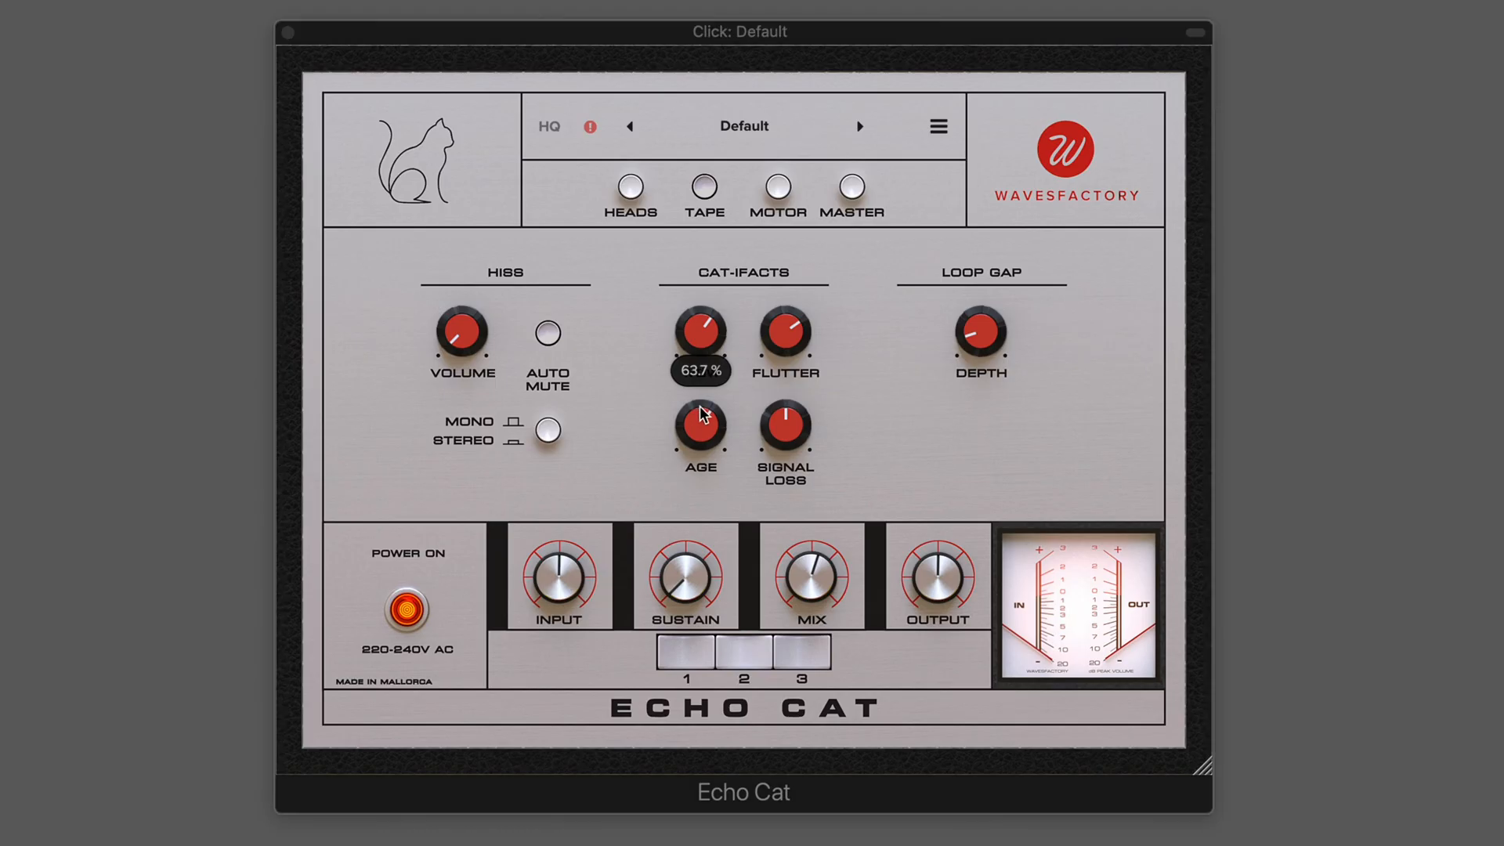
{"action": "mouse_move", "coordinate": [786, 429]}
{"action": "left_click_drag", "start_coordinate": [787, 430], "coordinate": [787, 387]}
{"action": "mouse_move", "coordinate": [791, 402]}
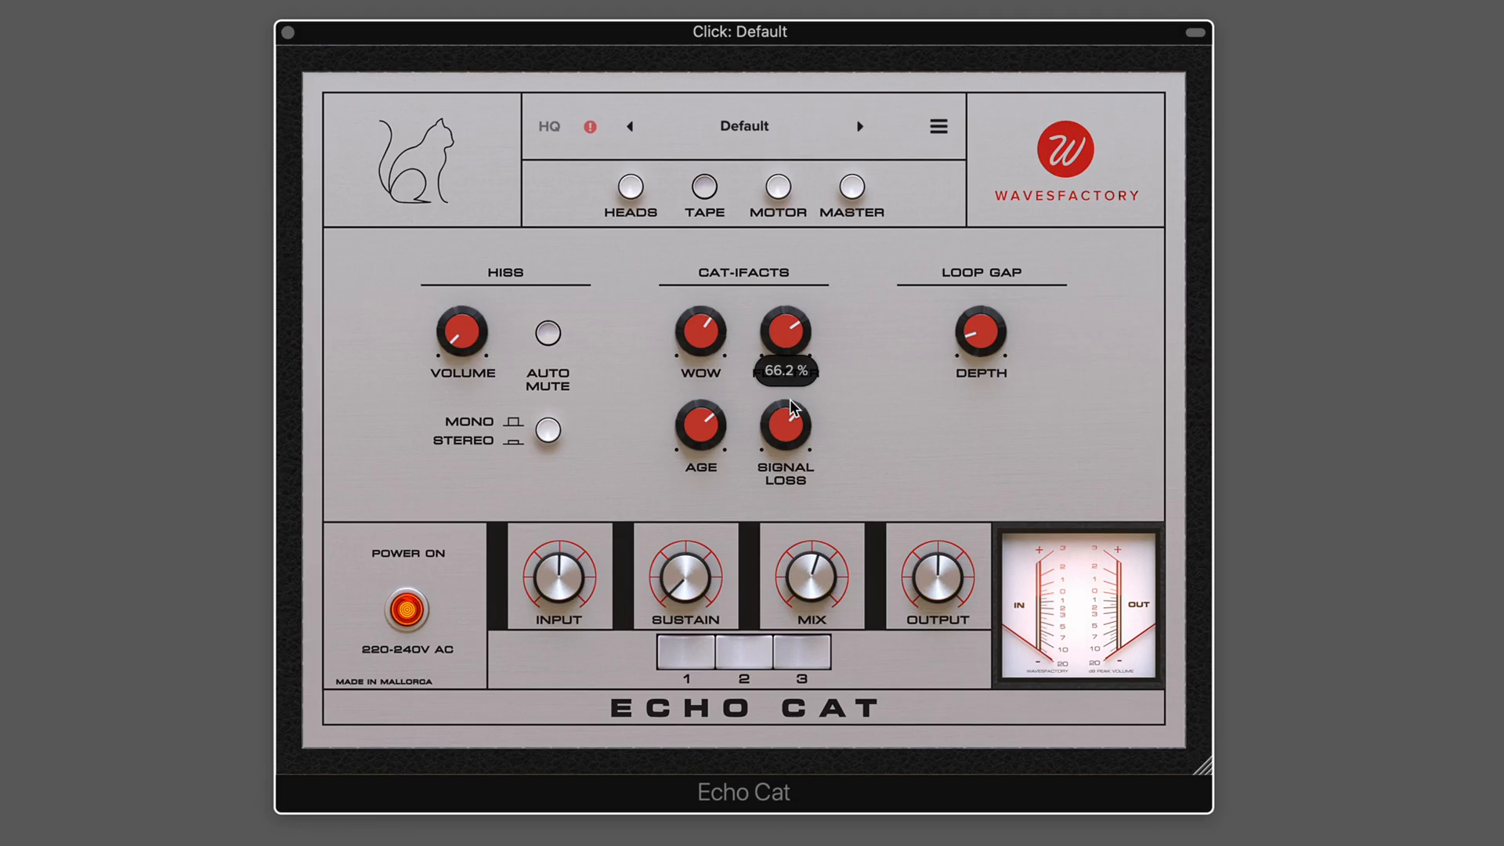
{"action": "left_click_drag", "start_coordinate": [787, 417], "coordinate": [787, 400]}
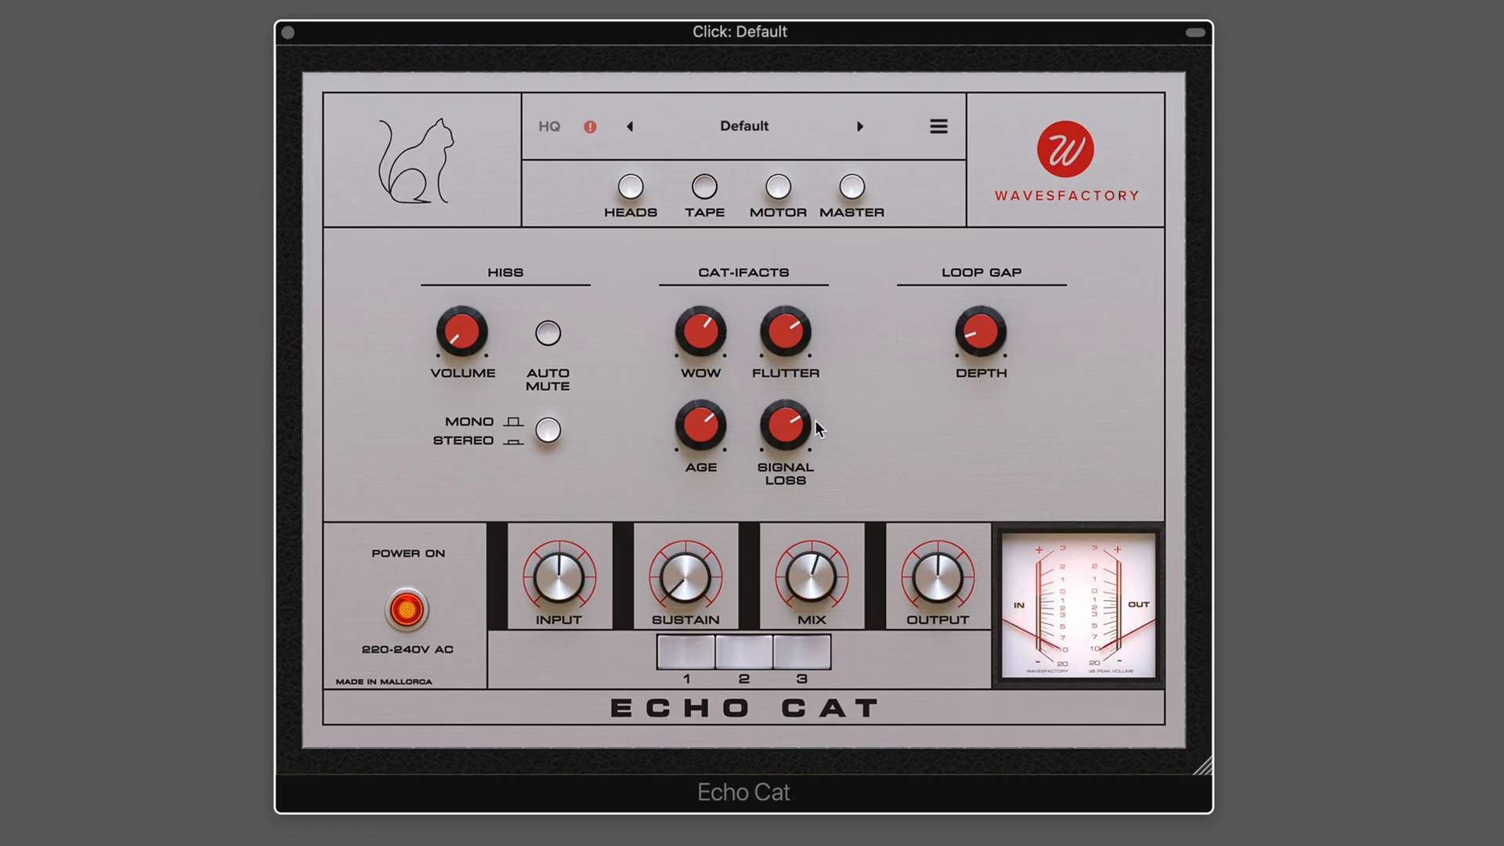
- Sweep the Loop Gap depth up and down to 0%, and leave it at about 3.4%
{"action": "mouse_move", "coordinate": [811, 425]}
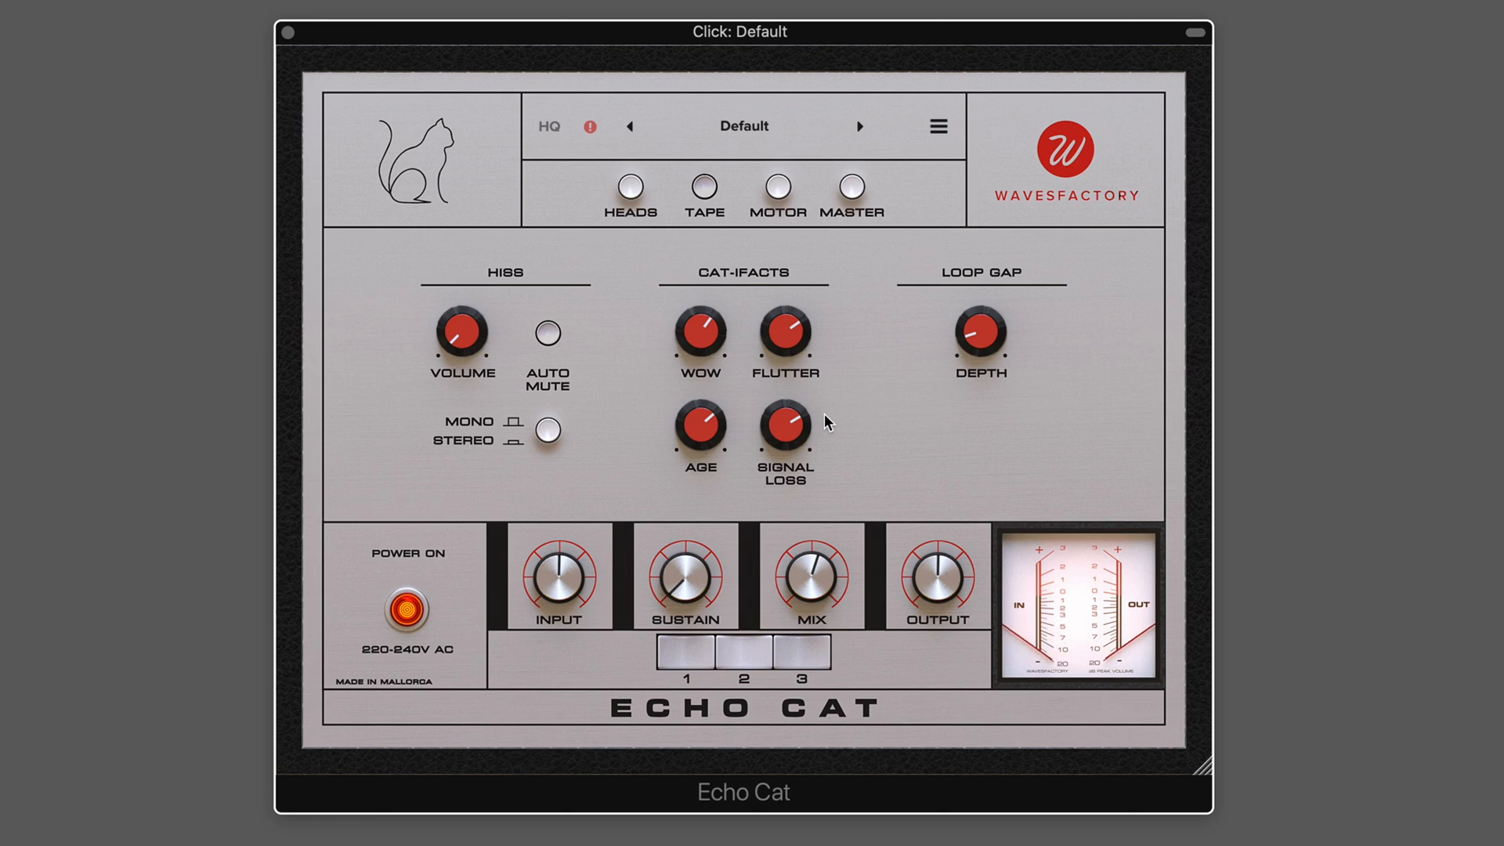
{"action": "left_click_drag", "start_coordinate": [984, 334], "coordinate": [984, 320]}
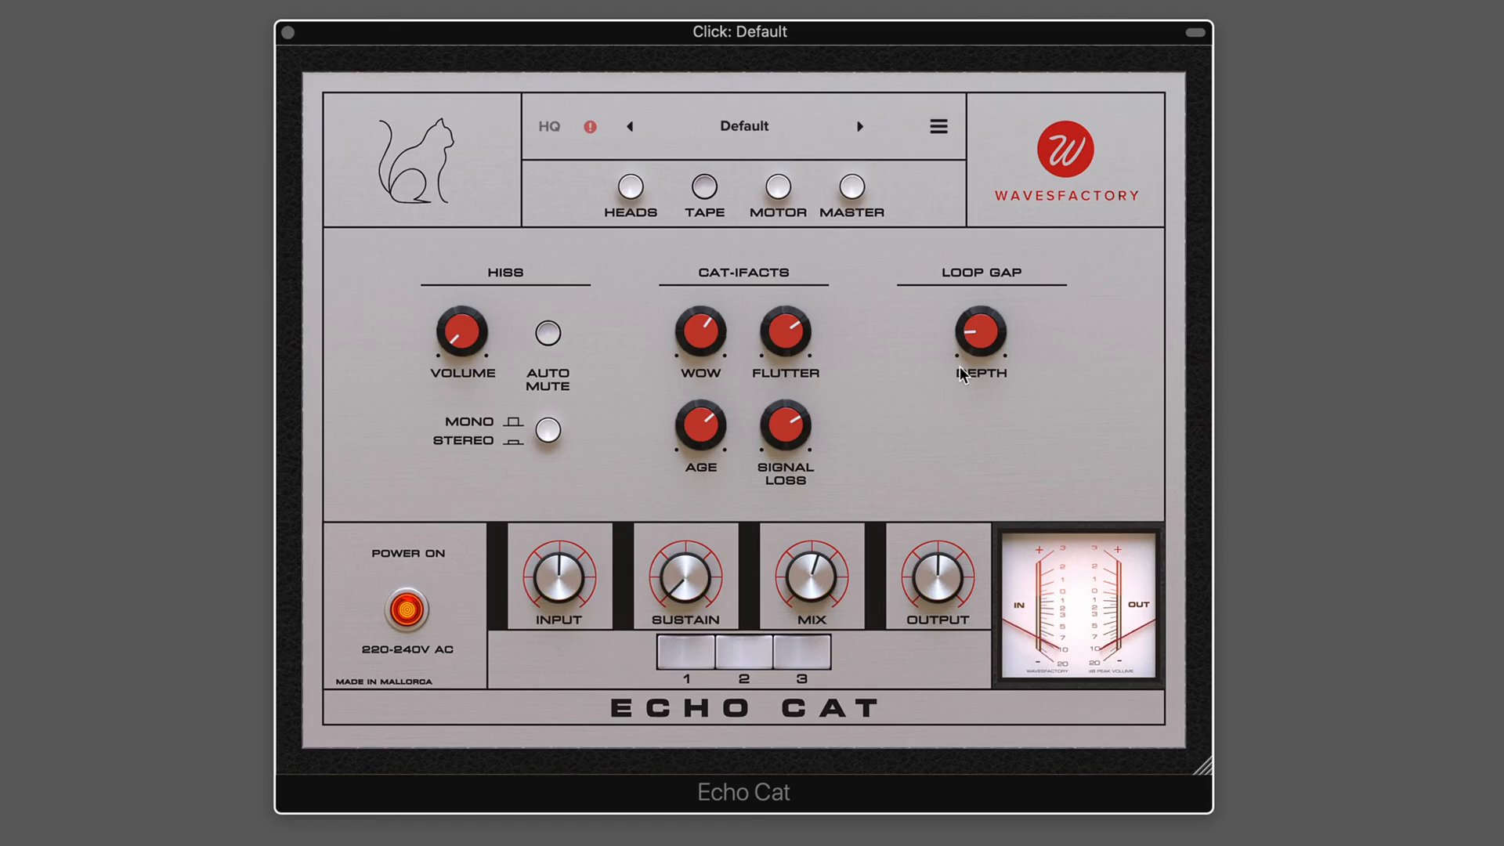
{"action": "left_click_drag", "start_coordinate": [961, 365], "coordinate": [980, 248]}
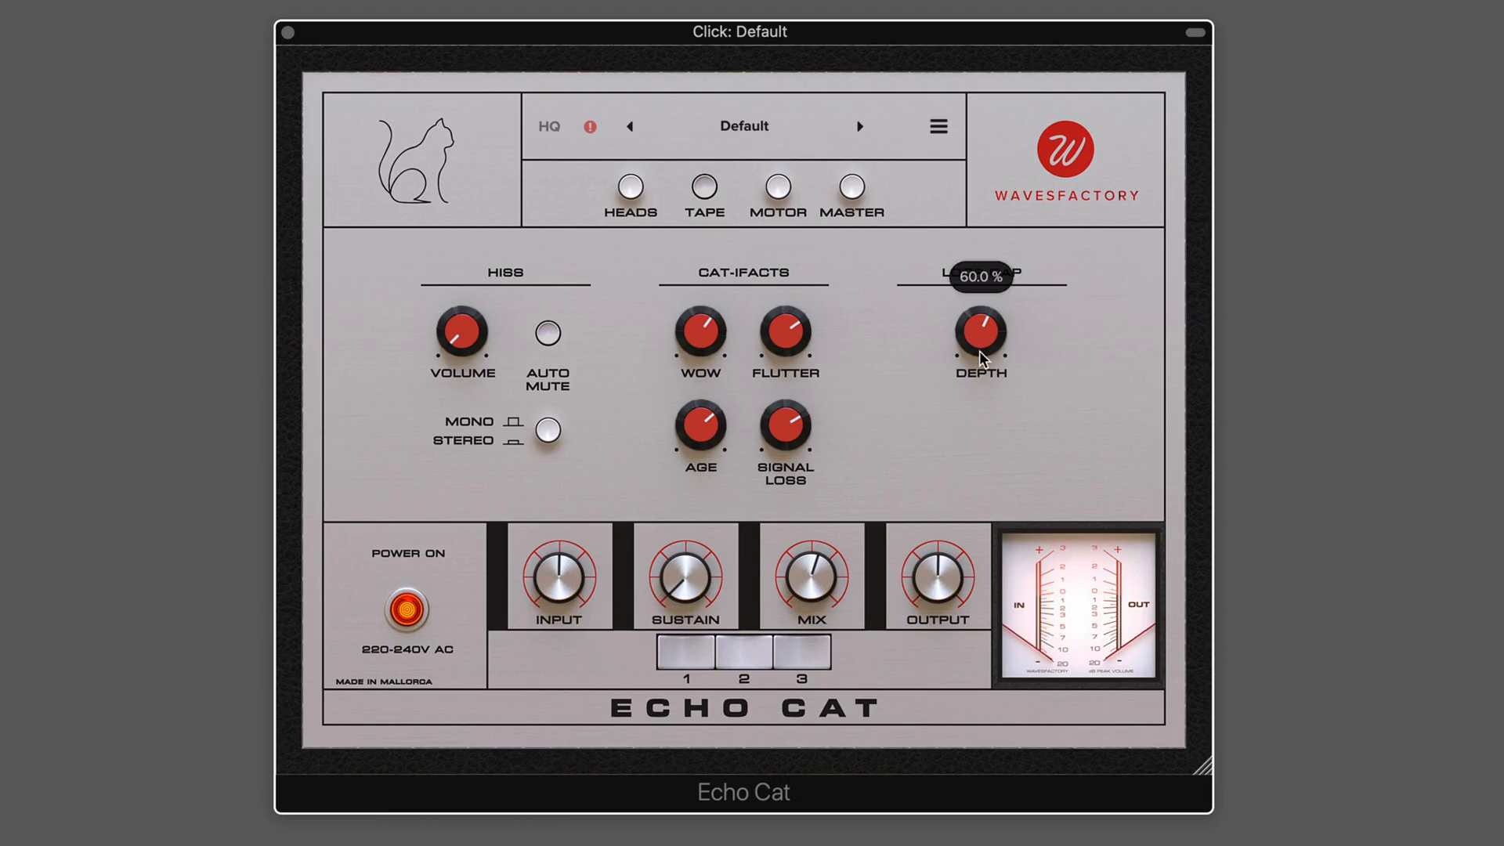
{"action": "left_click_drag", "start_coordinate": [980, 351], "coordinate": [891, 647]}
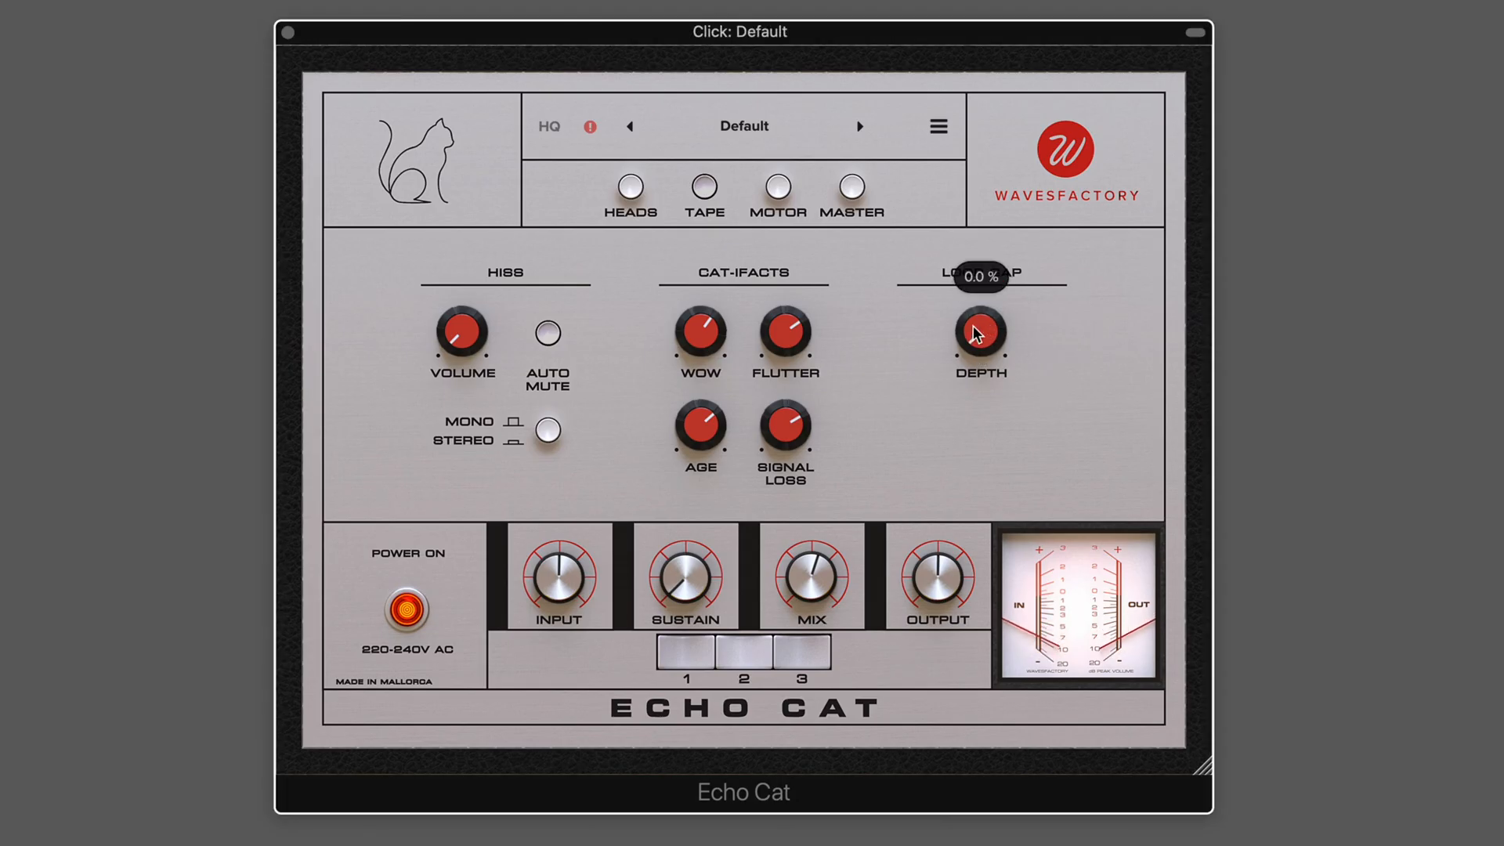
{"action": "left_click_drag", "start_coordinate": [969, 343], "coordinate": [966, 334]}
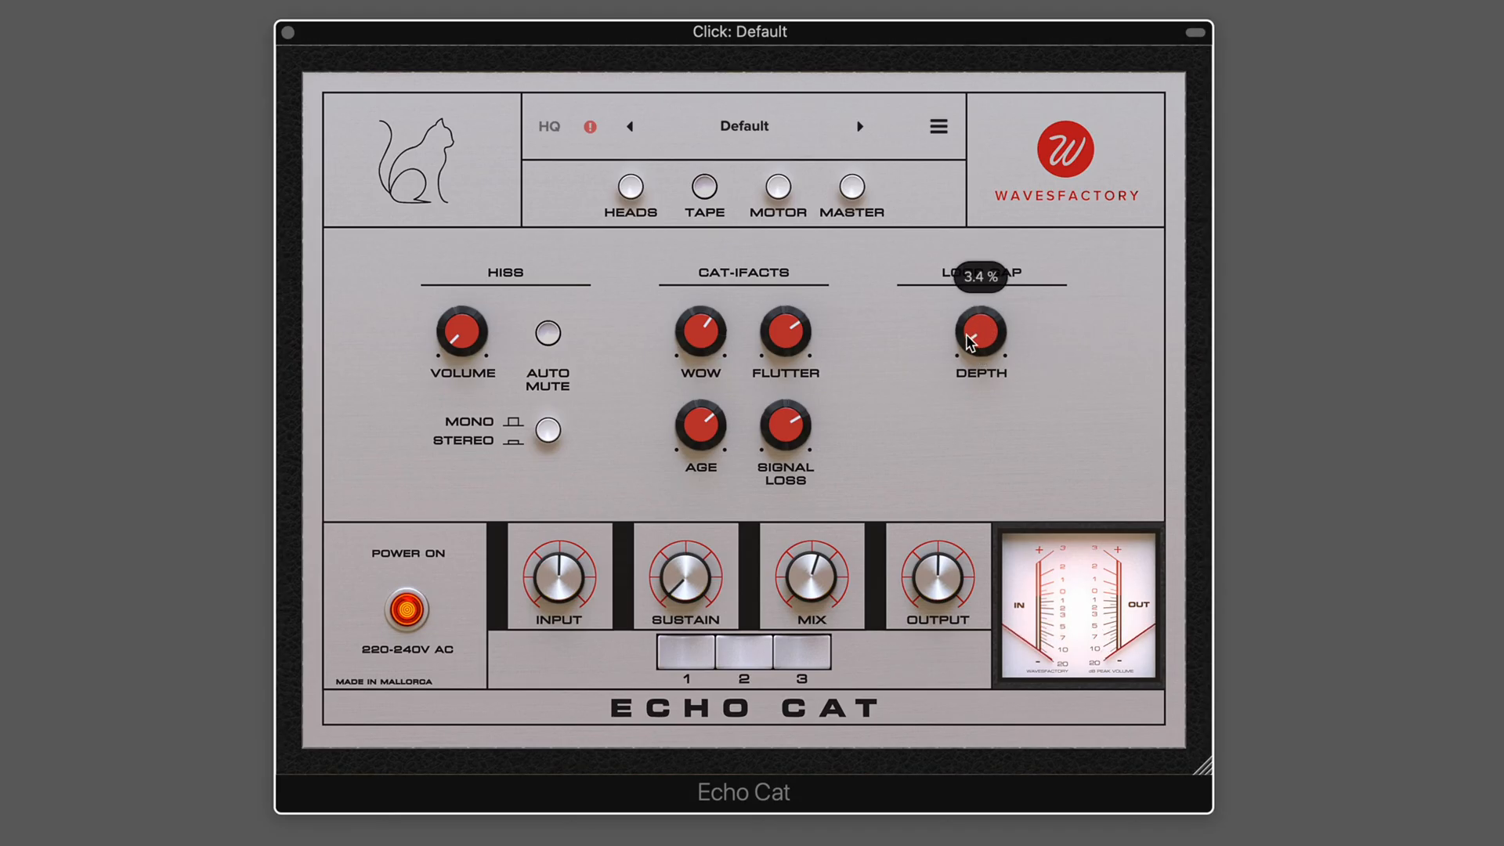
- Open the Motor settings and raise the hum volume to around the middle of its range
{"action": "left_click", "coordinate": [774, 194]}
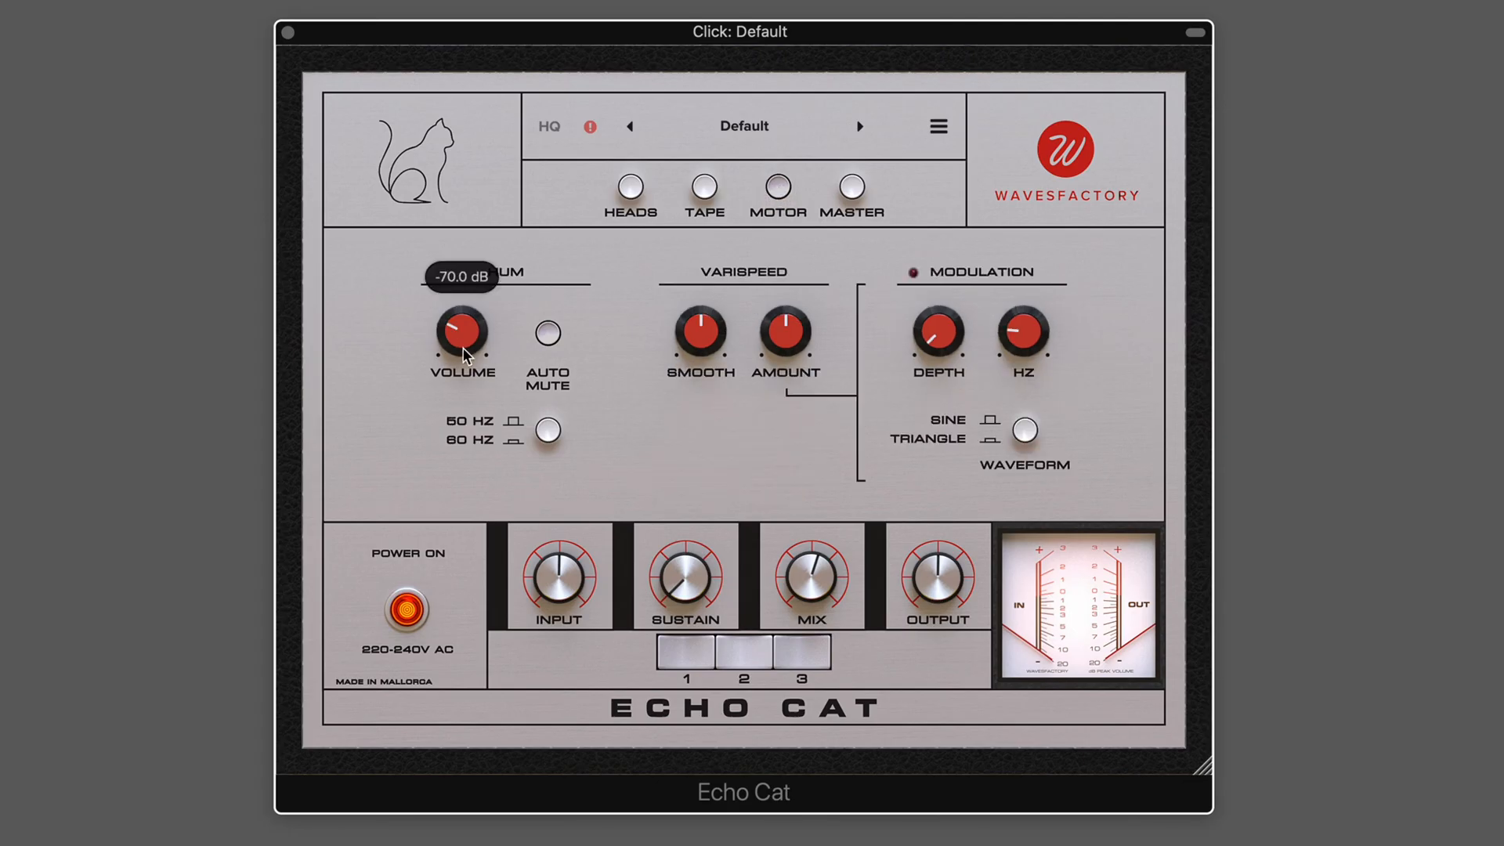
{"action": "mouse_move", "coordinate": [476, 330]}
{"action": "left_click_drag", "start_coordinate": [476, 331], "coordinate": [444, 265]}
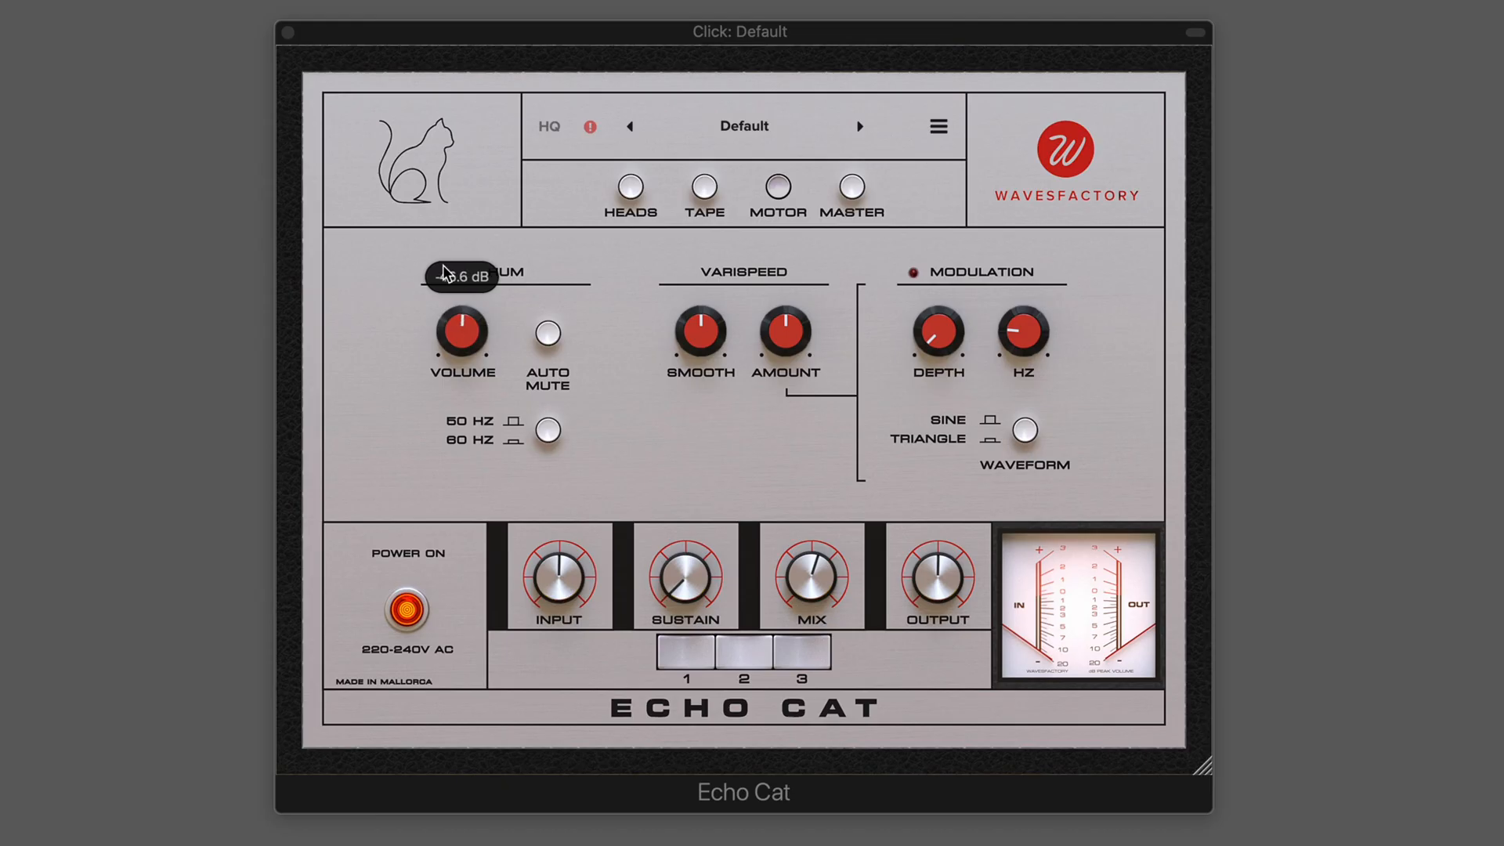
- Try the hum's 50/60 Hz switch, turn on Auto Mute, and lower the hum Volume to its minimum
{"action": "left_click", "coordinate": [548, 431]}
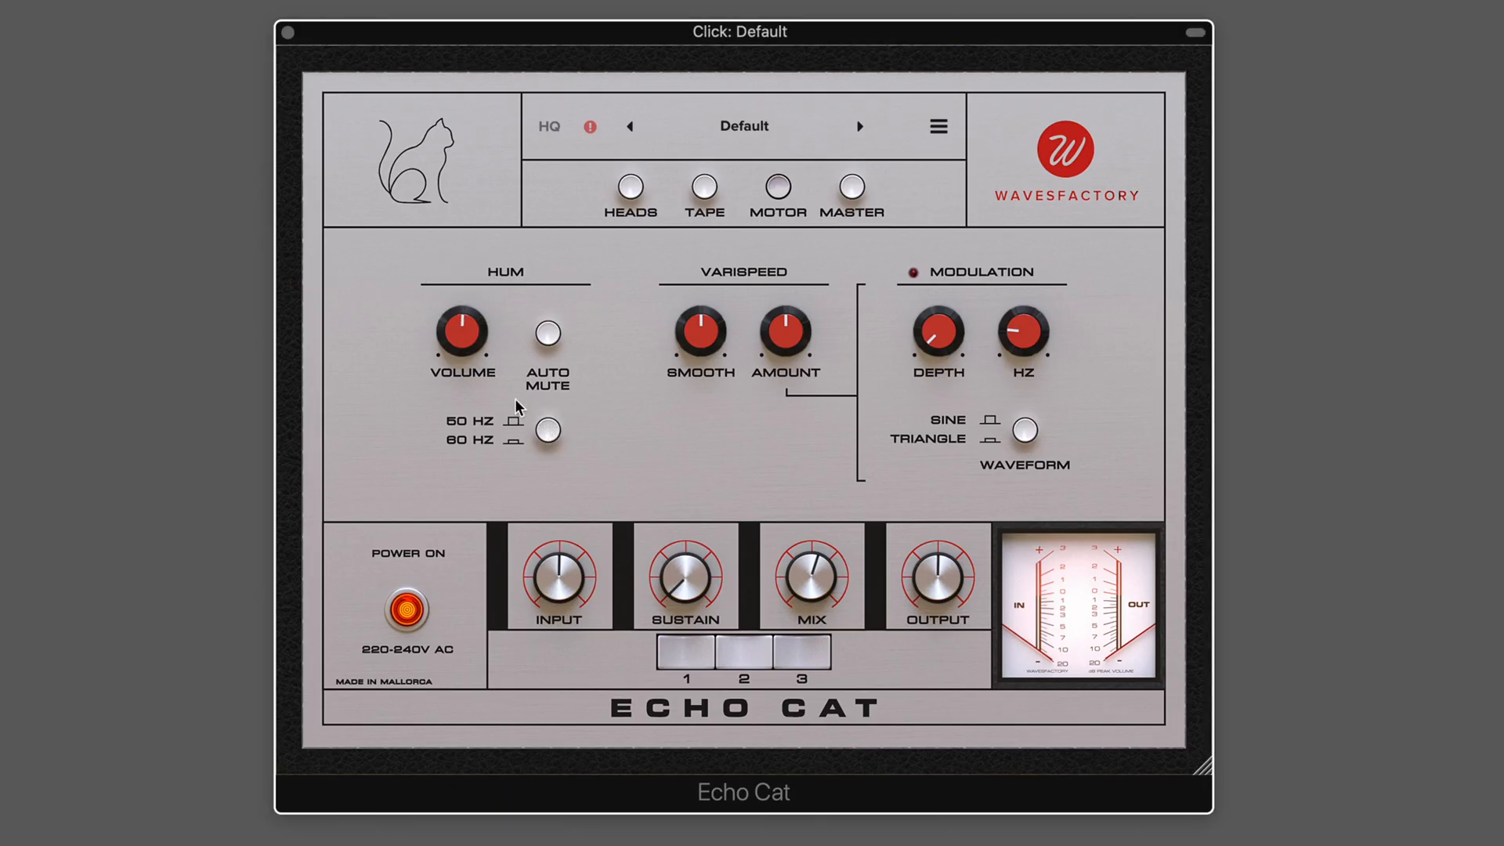
{"action": "left_click_drag", "start_coordinate": [456, 327], "coordinate": [495, 341]}
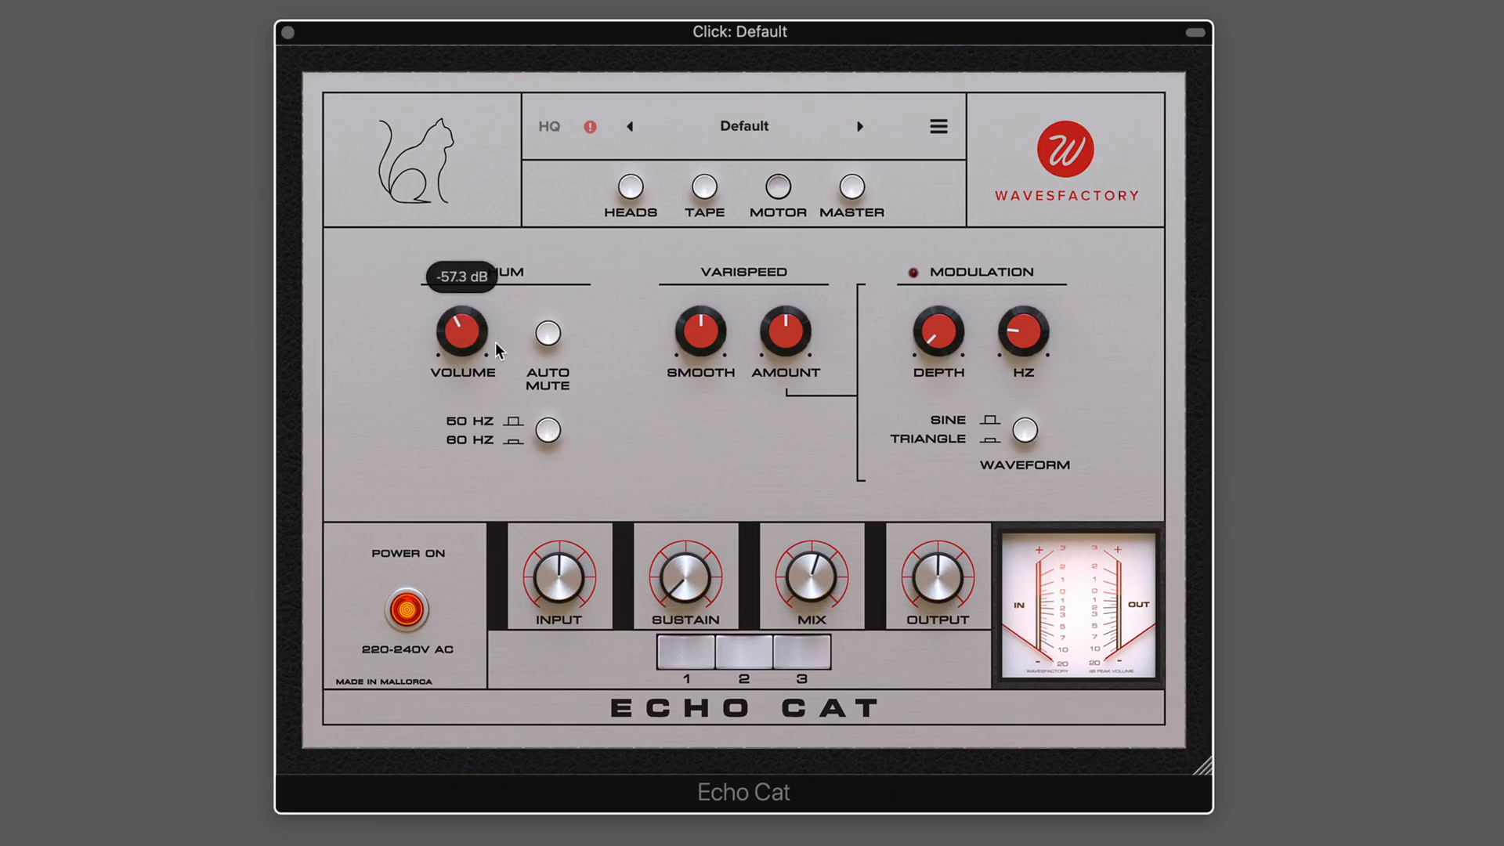
{"action": "left_click", "coordinate": [550, 335]}
{"action": "mouse_move", "coordinate": [468, 329]}
{"action": "left_click_drag", "start_coordinate": [461, 327], "coordinate": [434, 520]}
- Lower the varispeed Amount to about -8.1% and leave Smooth at about 53%
{"action": "mouse_move", "coordinate": [707, 345]}
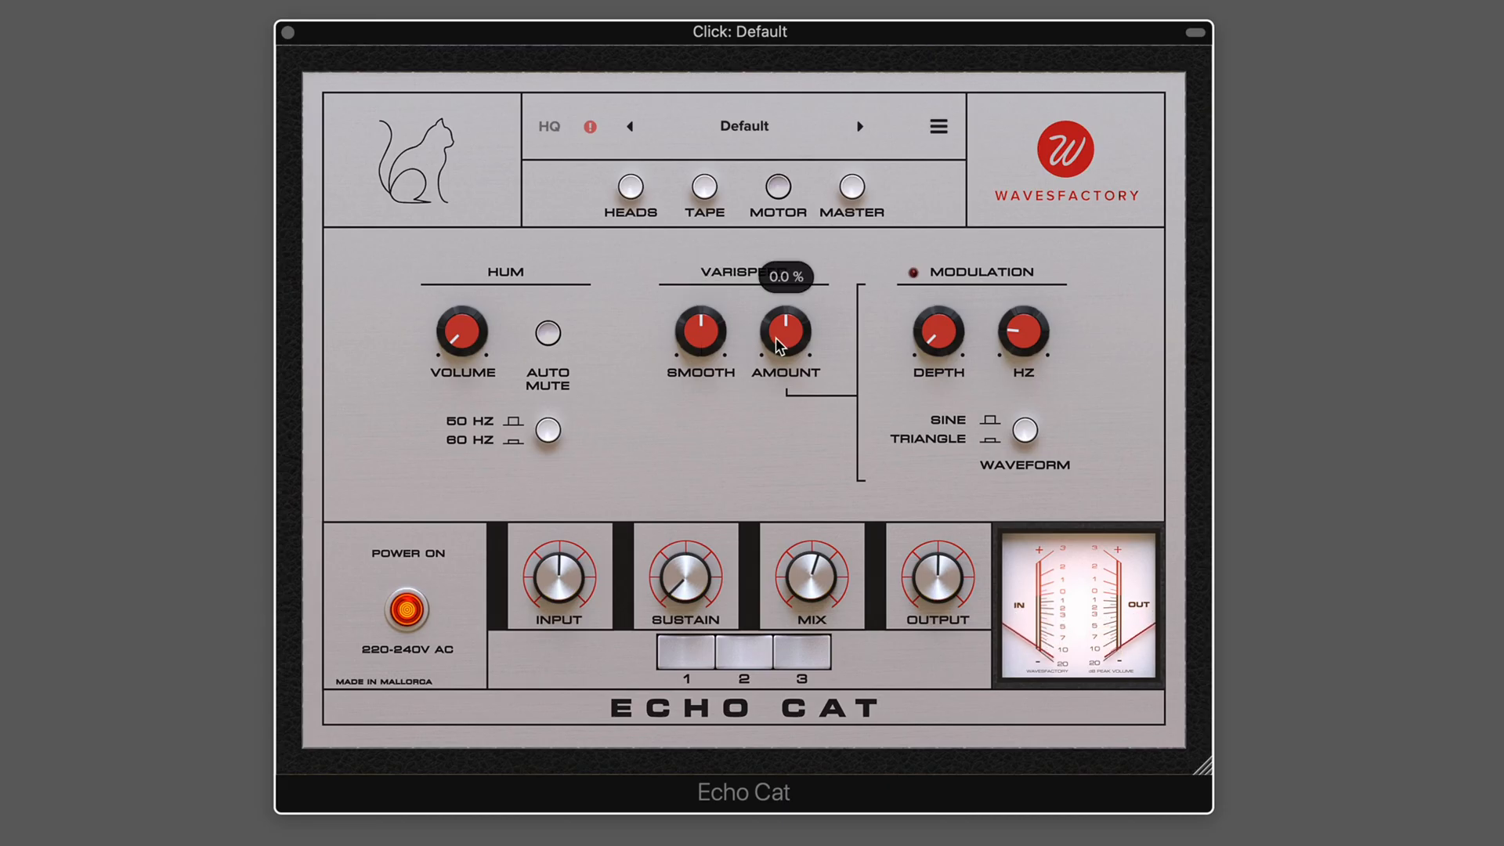
{"action": "left_click_drag", "start_coordinate": [781, 337], "coordinate": [735, 376]}
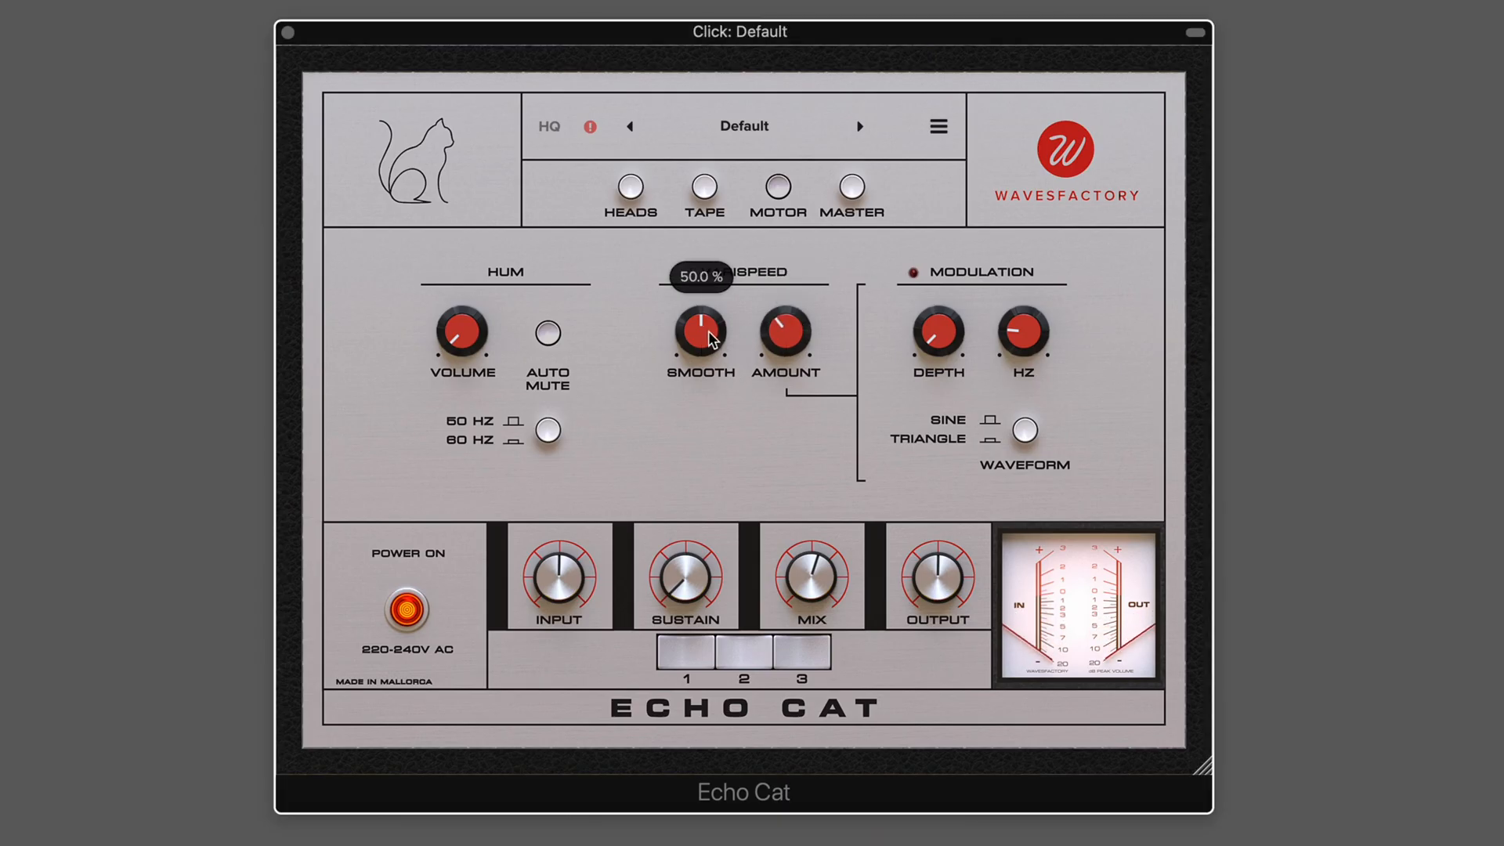
{"action": "left_click_drag", "start_coordinate": [786, 326], "coordinate": [719, 398]}
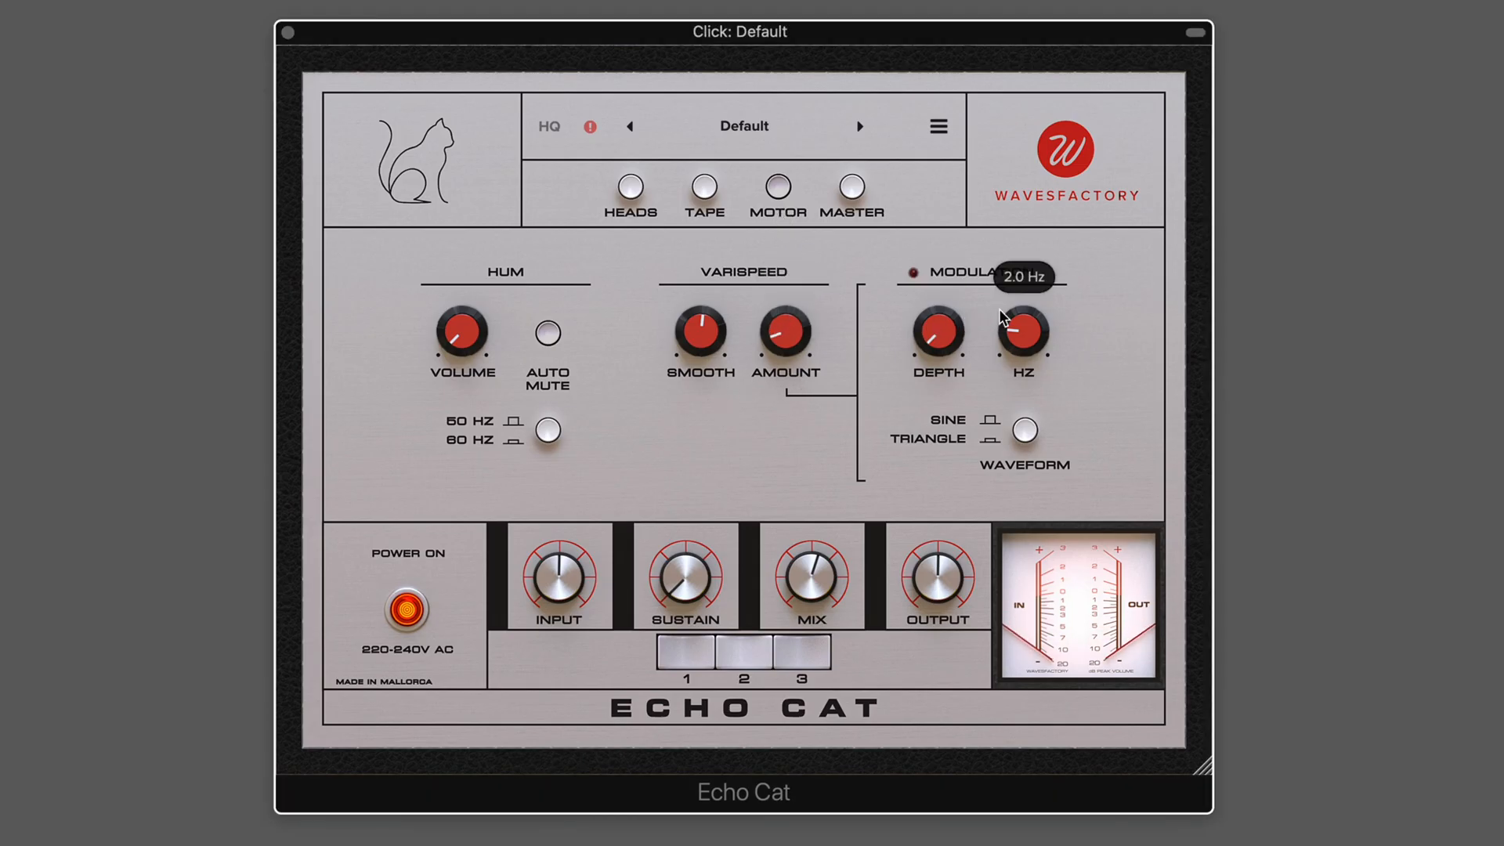
{"action": "mouse_move", "coordinate": [780, 349]}
- Reduce the varispeed Smooth to its minimum and raise the Amount well above zero
{"action": "mouse_move", "coordinate": [702, 353]}
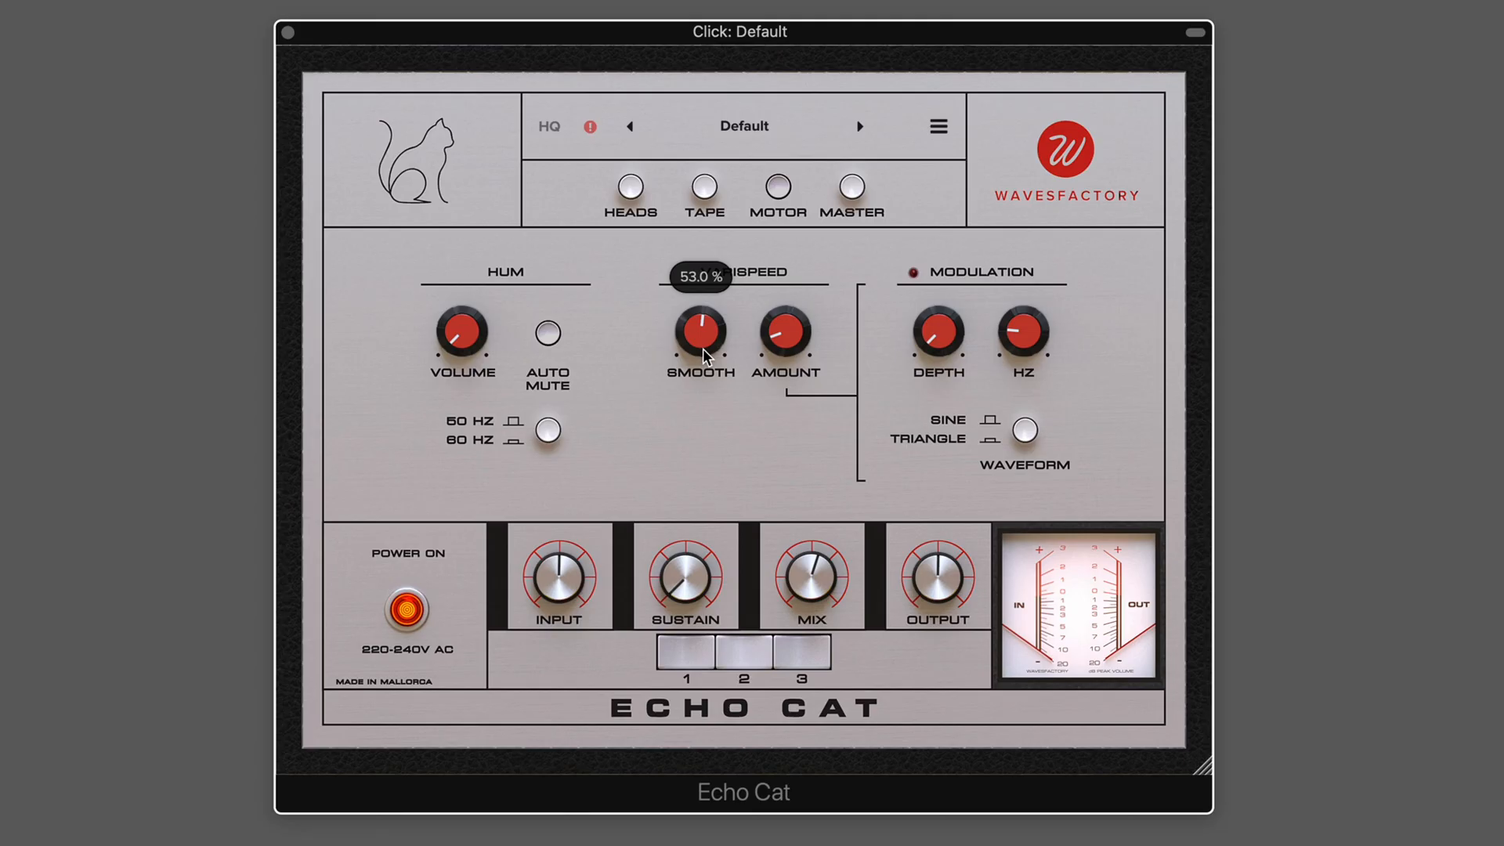
{"action": "left_click_drag", "start_coordinate": [703, 352], "coordinate": [702, 467]}
{"action": "mouse_move", "coordinate": [780, 333]}
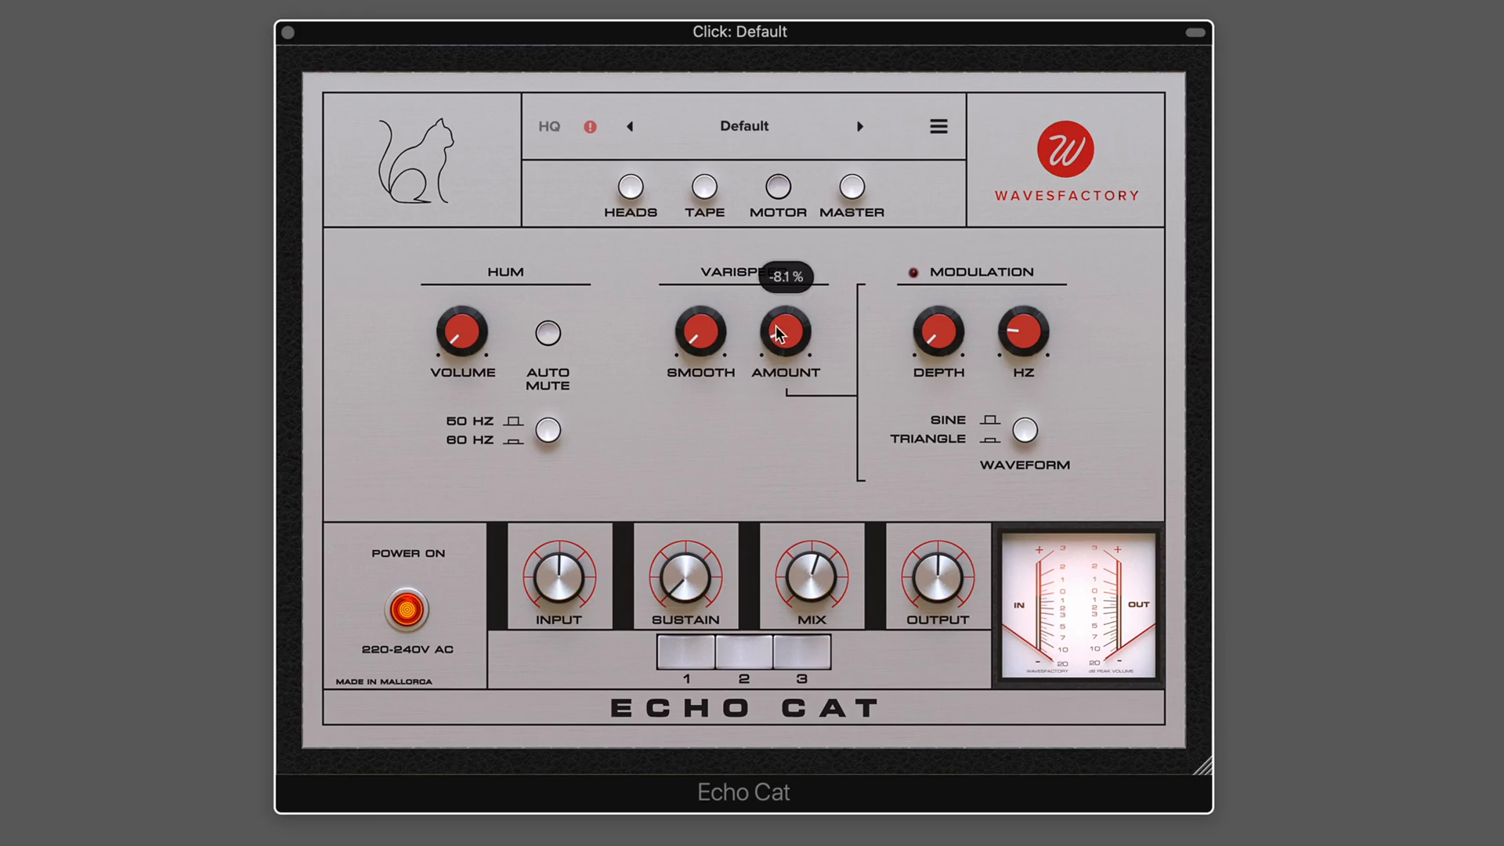
{"action": "left_click_drag", "start_coordinate": [786, 339], "coordinate": [804, 168]}
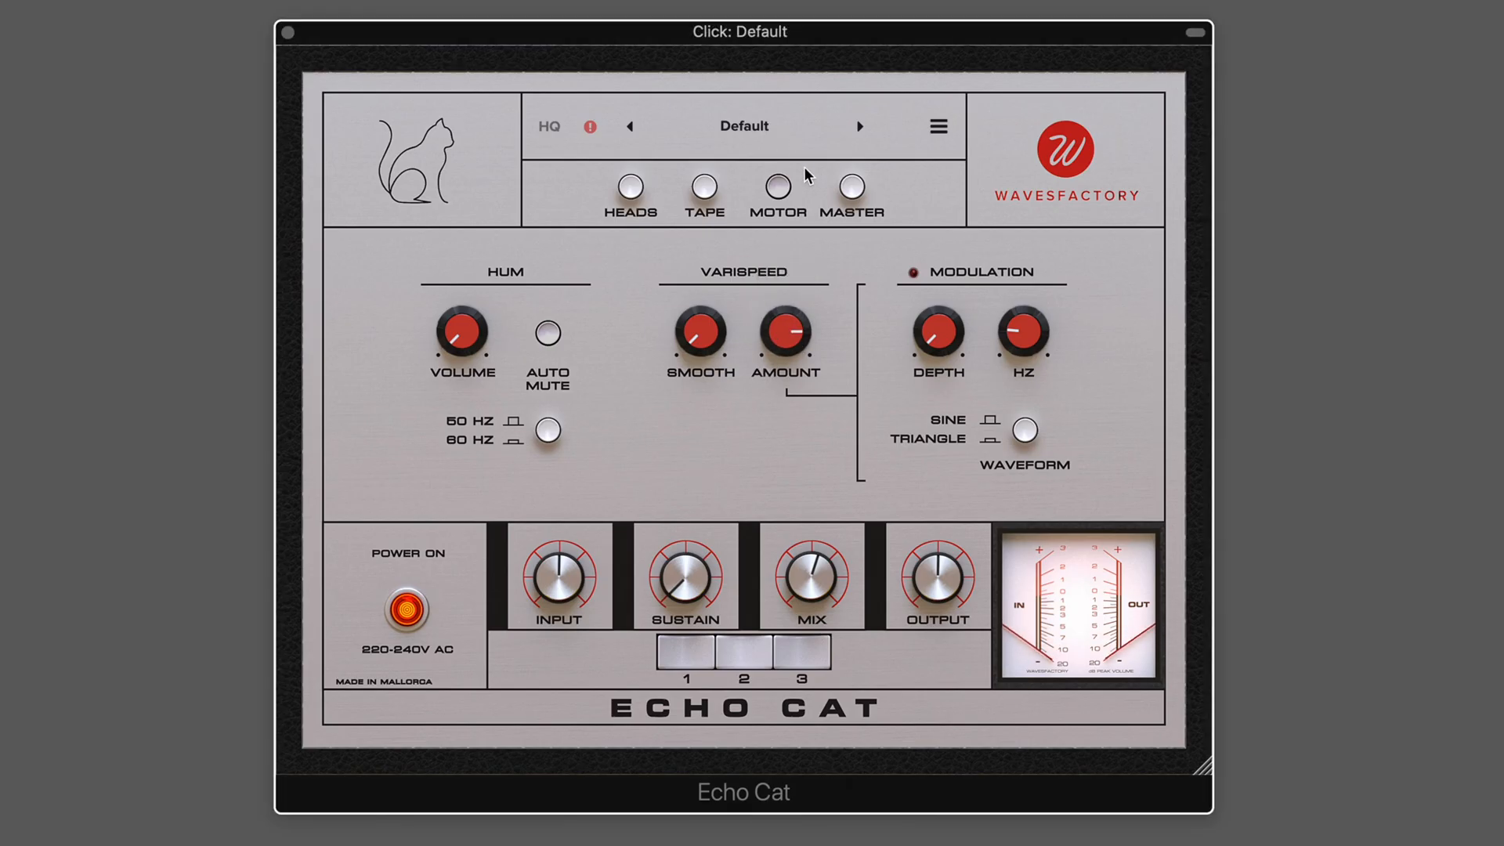
{"action": "left_click_drag", "start_coordinate": [757, 358], "coordinate": [754, 368]}
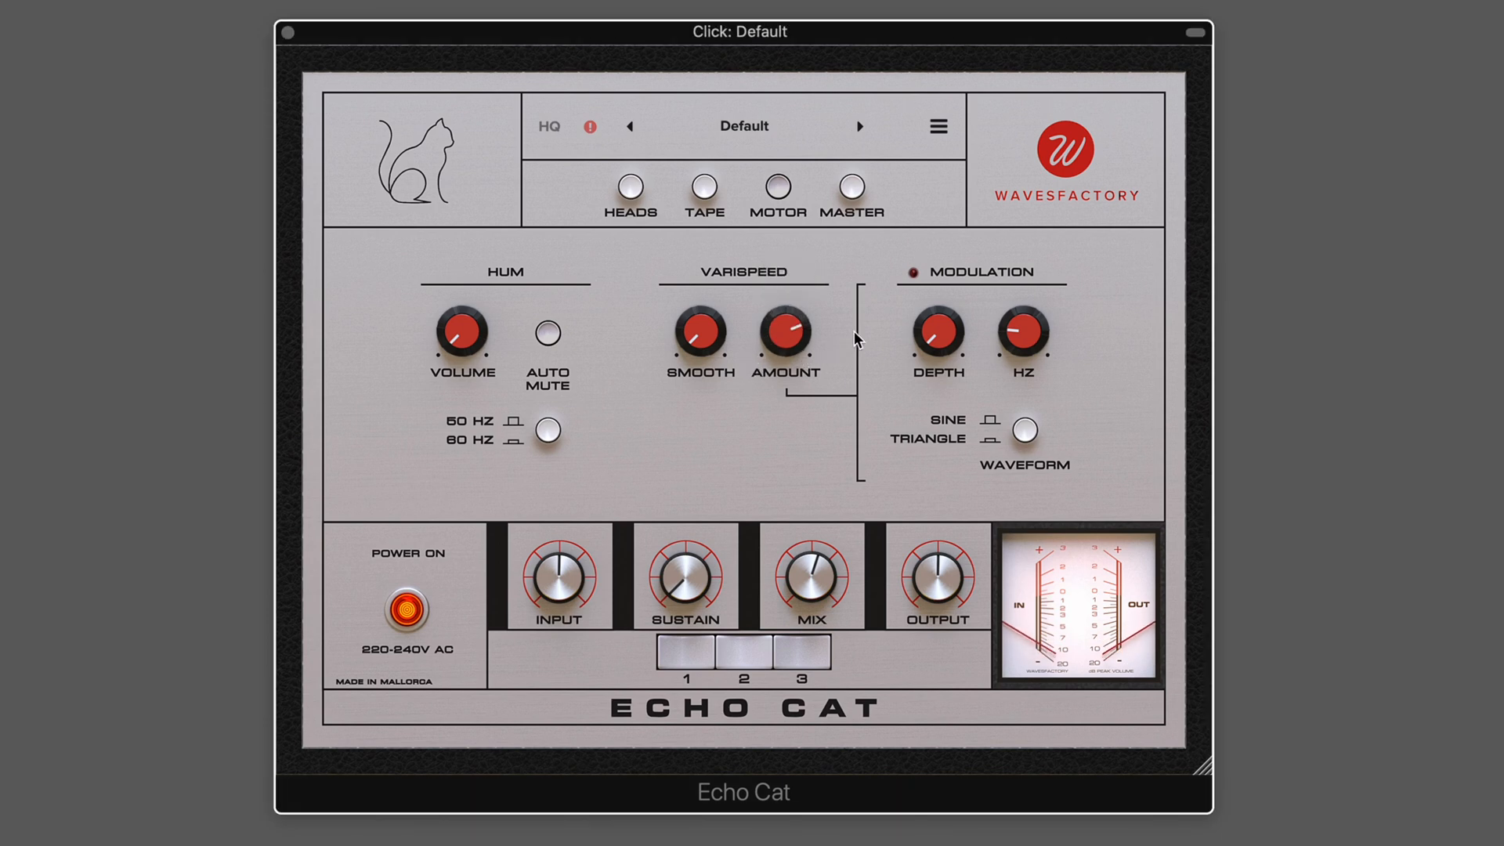
- Raise the varispeed modulation's Depth to just below mid-range and its rate above 2 Hz, with the Triangle waveform
{"action": "left_click_drag", "start_coordinate": [909, 346], "coordinate": [947, 340]}
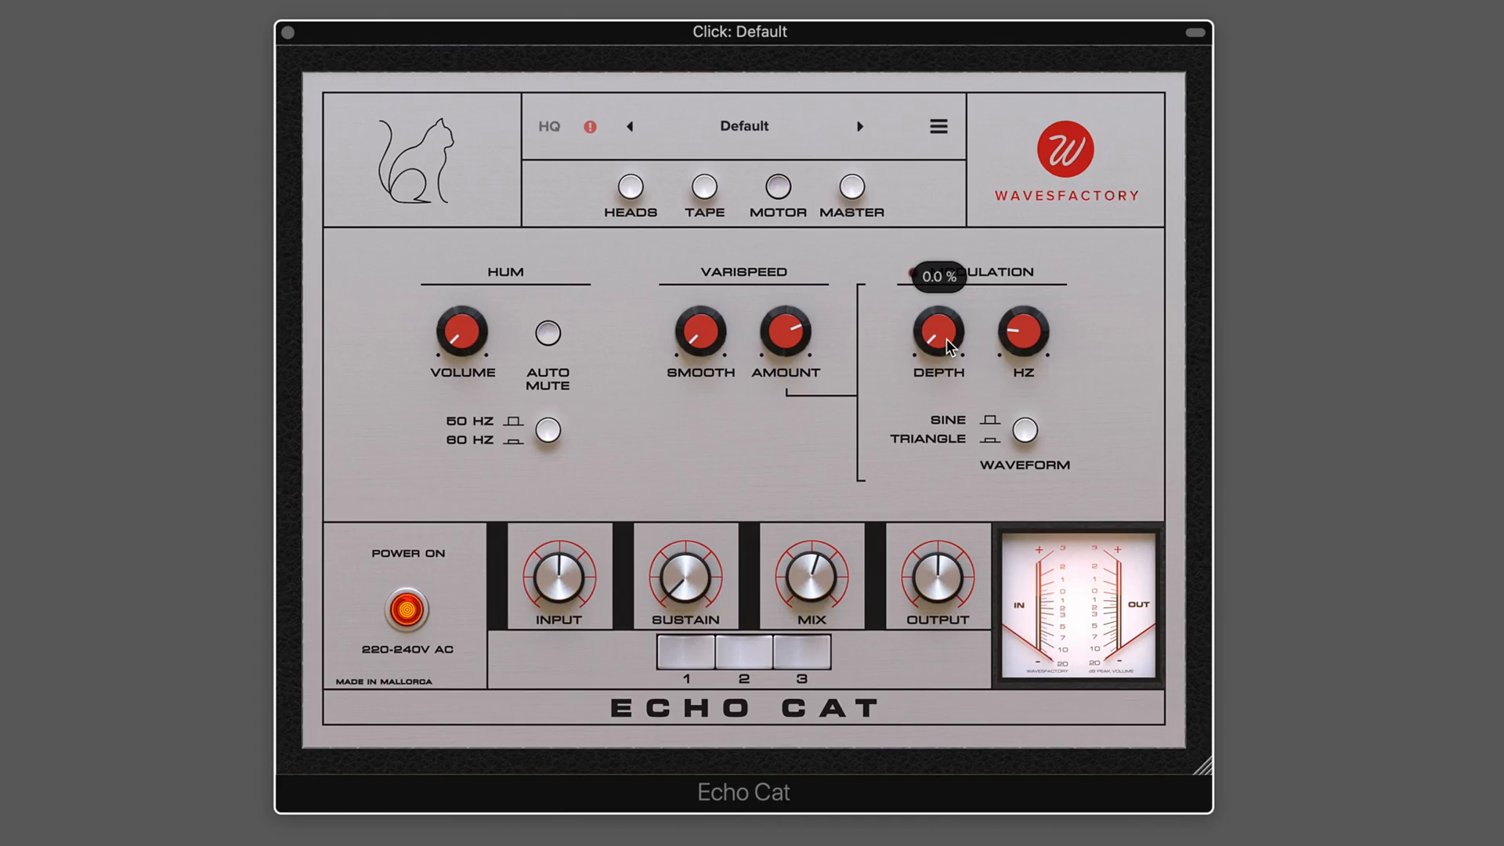
{"action": "left_click_drag", "start_coordinate": [938, 339], "coordinate": [927, 300]}
{"action": "left_click_drag", "start_coordinate": [1036, 332], "coordinate": [1036, 332]}
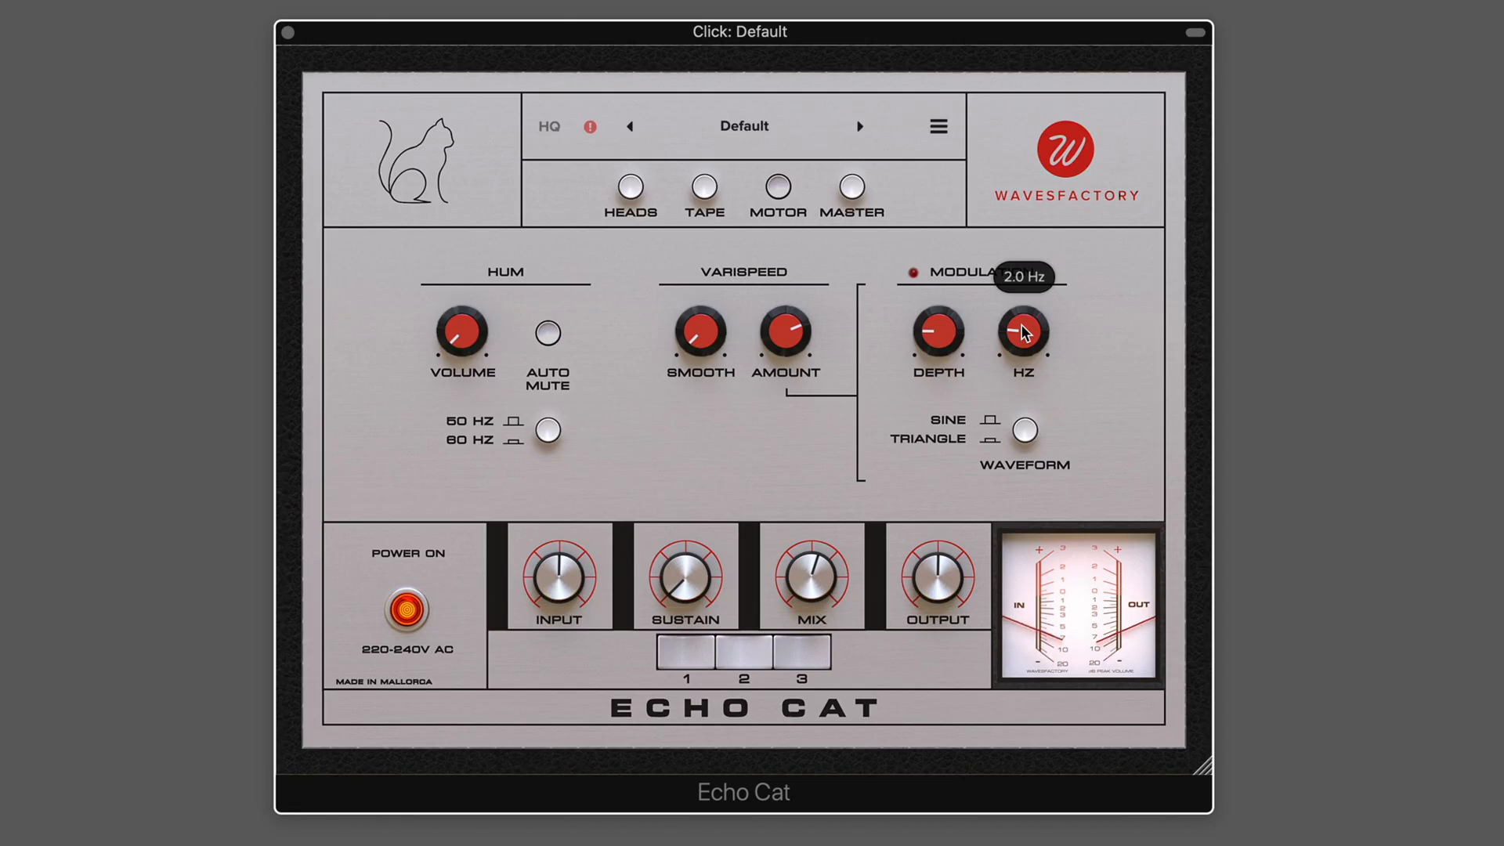
{"action": "mouse_move", "coordinate": [937, 327]}
{"action": "left_mouse_down"}
{"action": "mouse_move", "coordinate": [973, 316]}
{"action": "mouse_move", "coordinate": [1014, 270]}
{"action": "mouse_move", "coordinate": [1009, 243]}
{"action": "mouse_move", "coordinate": [979, 308]}
{"action": "mouse_move", "coordinate": [934, 319]}
{"action": "left_mouse_up"}
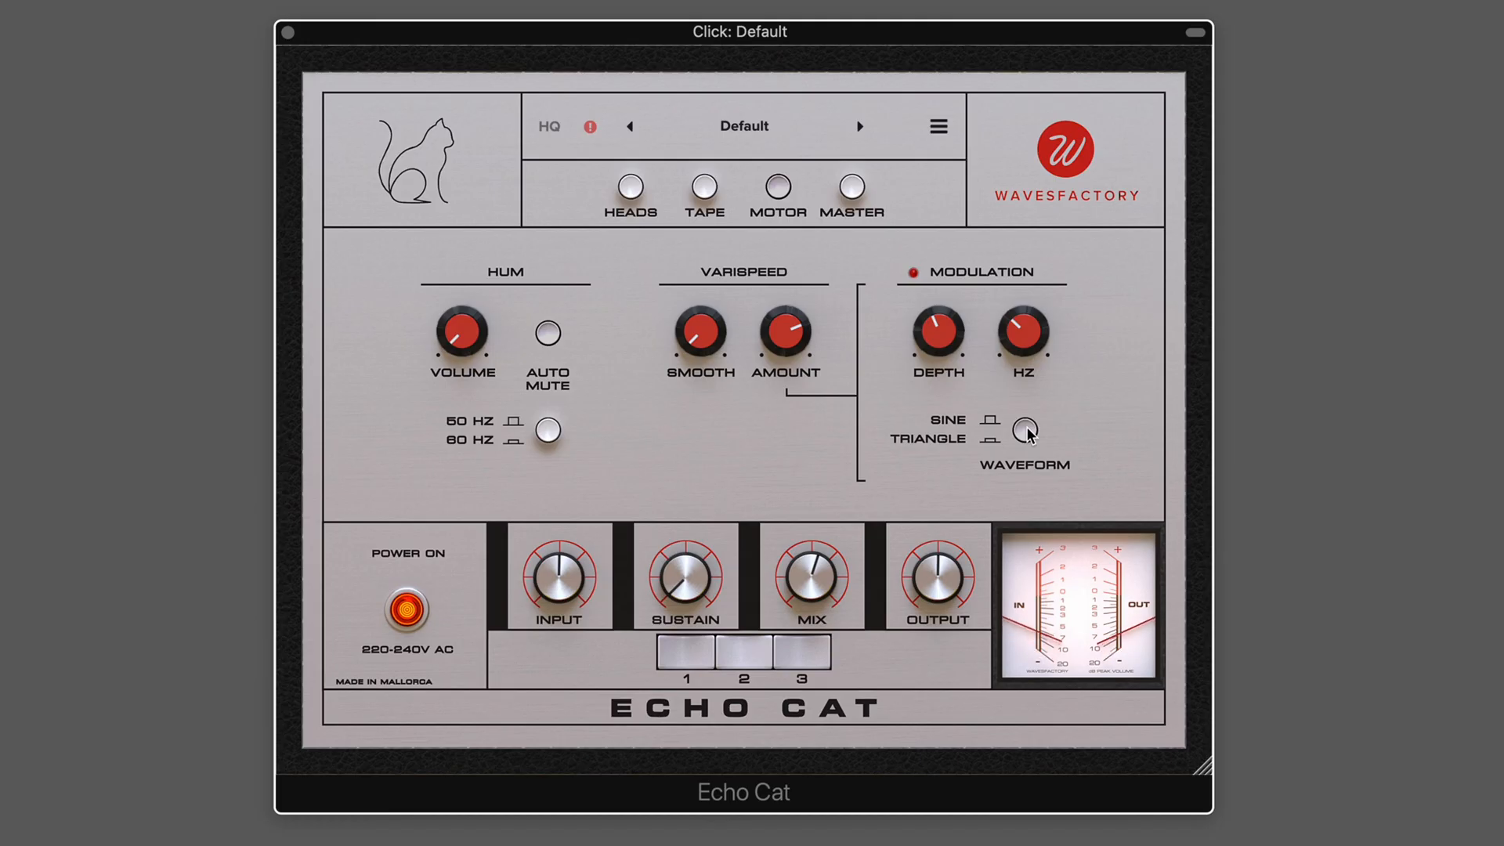
- Open the Master settings and raise the ducking Amount to about 51.8%
{"action": "left_click", "coordinate": [852, 186]}
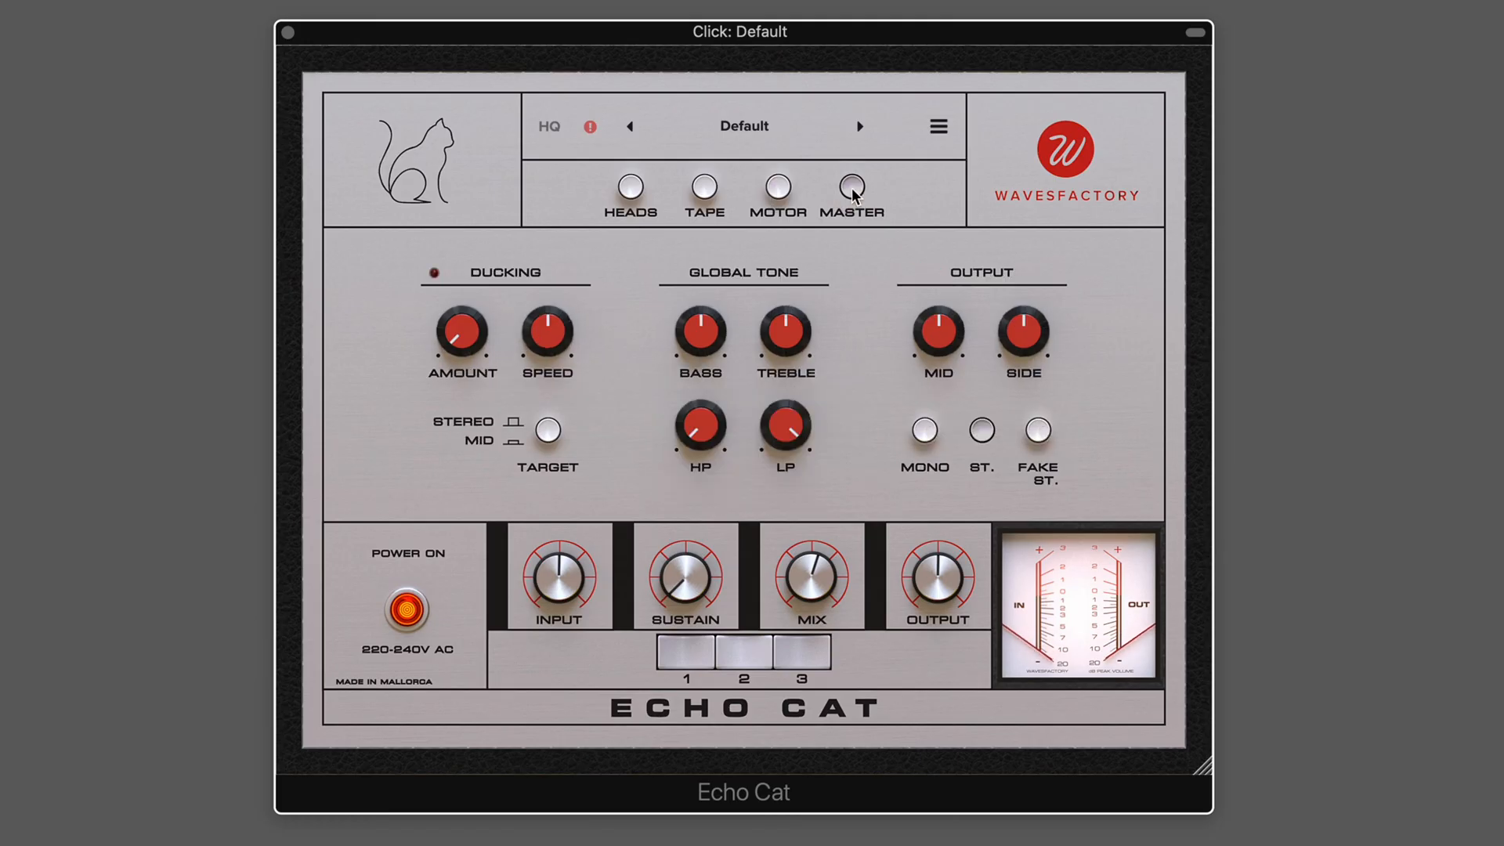
{"action": "mouse_move", "coordinate": [438, 317]}
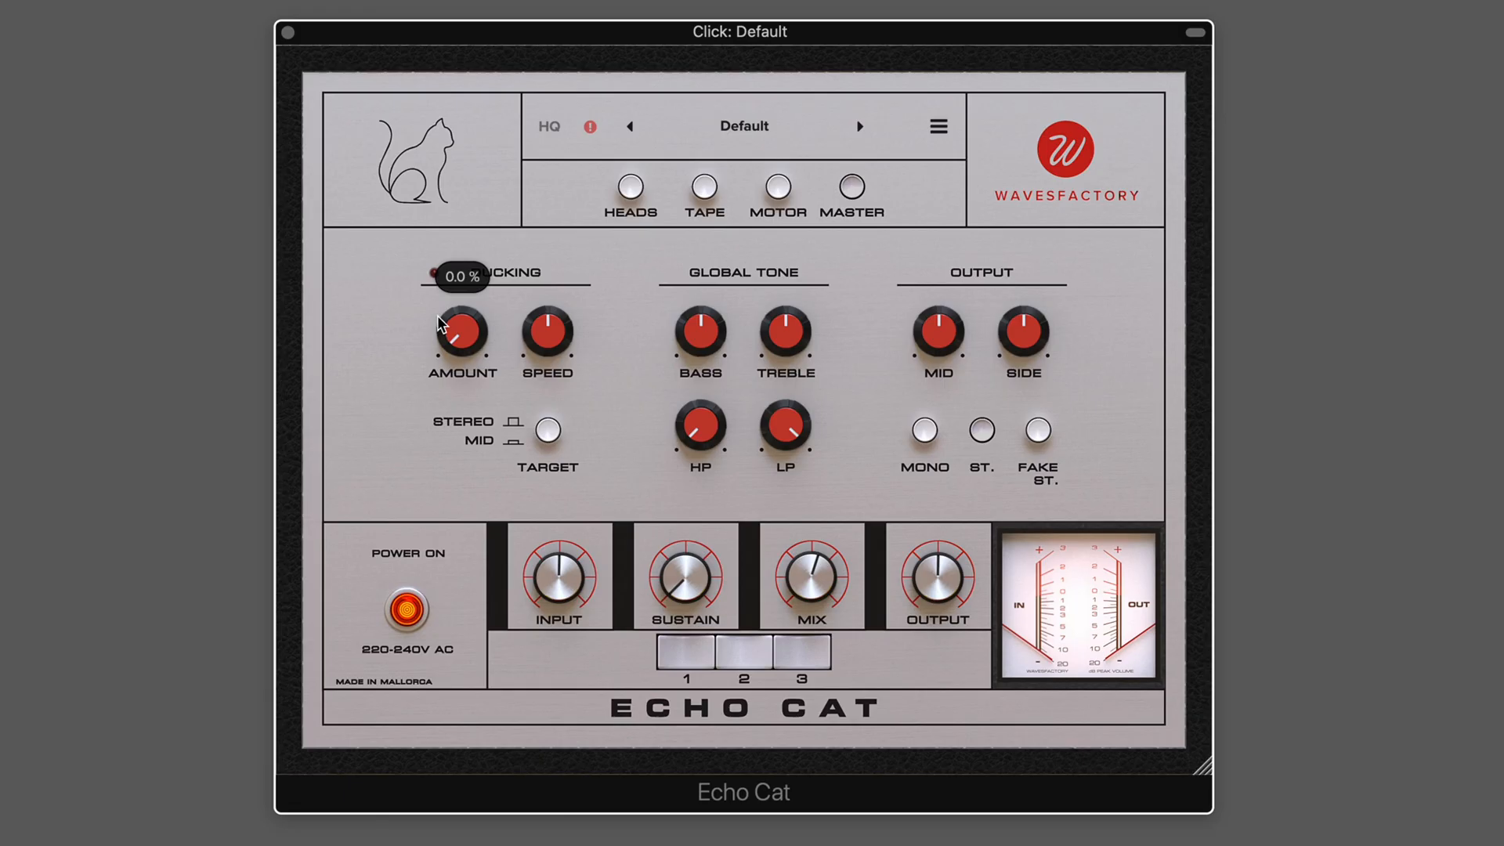
{"action": "left_click_drag", "start_coordinate": [437, 317], "coordinate": [438, 196]}
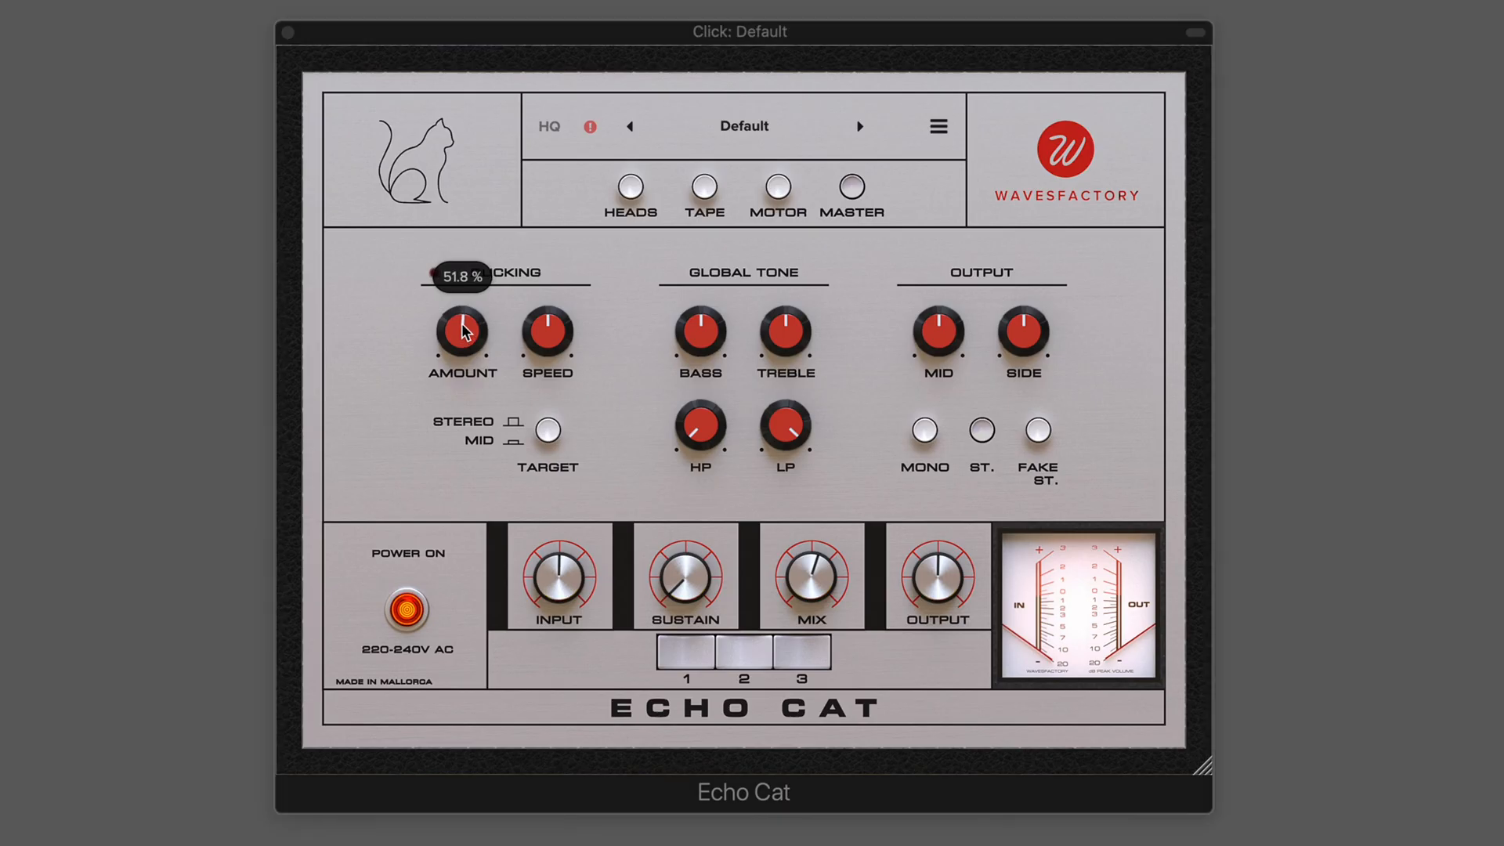
- Sweep the ducking Speed down to 0% and up to a high setting, reduce the Amount slightly, and try the Mid target
{"action": "left_click_drag", "start_coordinate": [548, 329], "coordinate": [520, 463]}
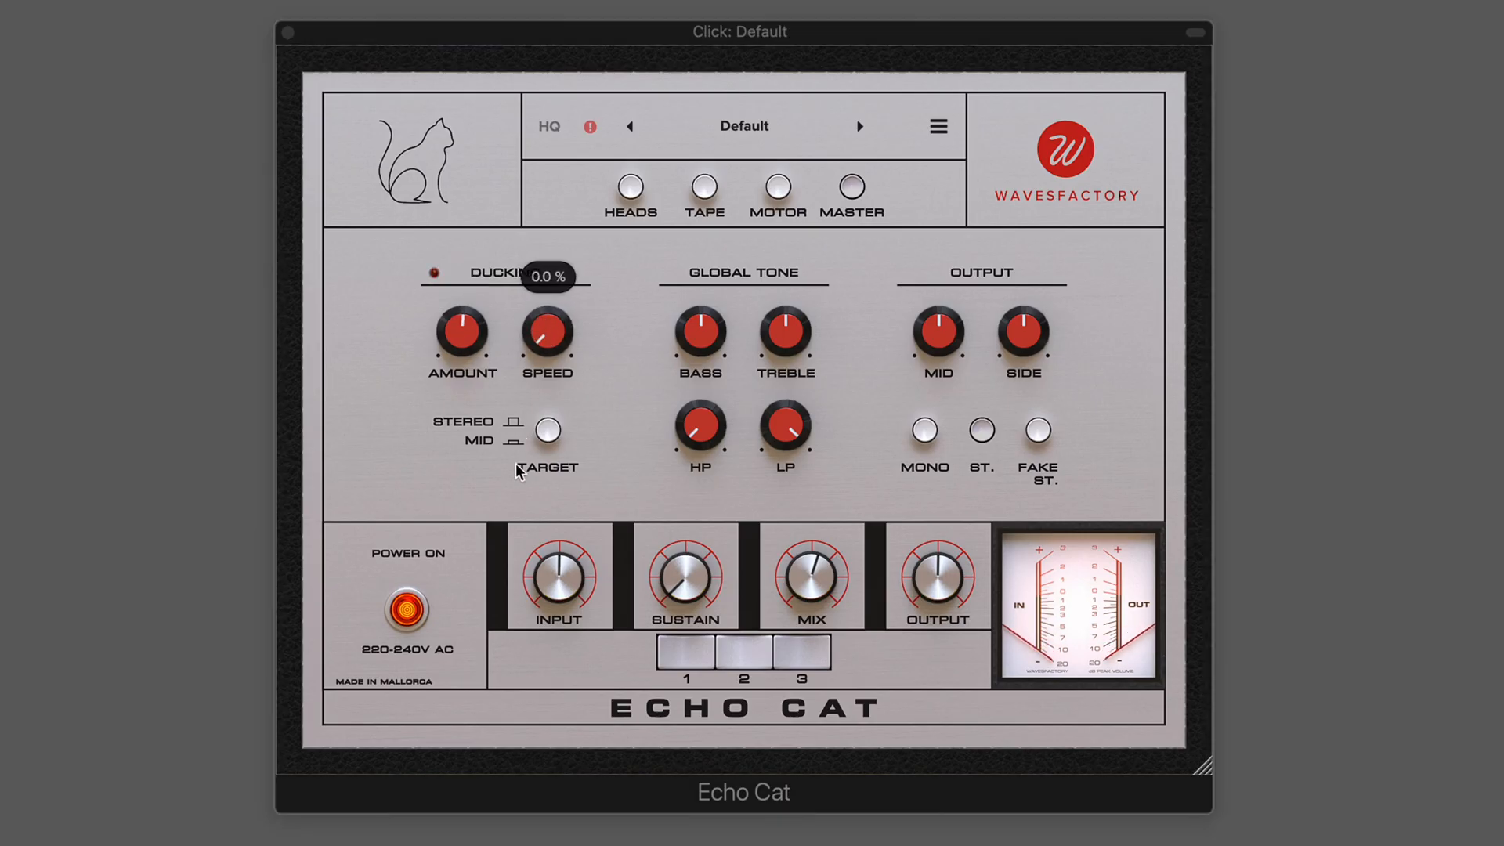
{"action": "left_click_drag", "start_coordinate": [547, 337], "coordinate": [486, 152]}
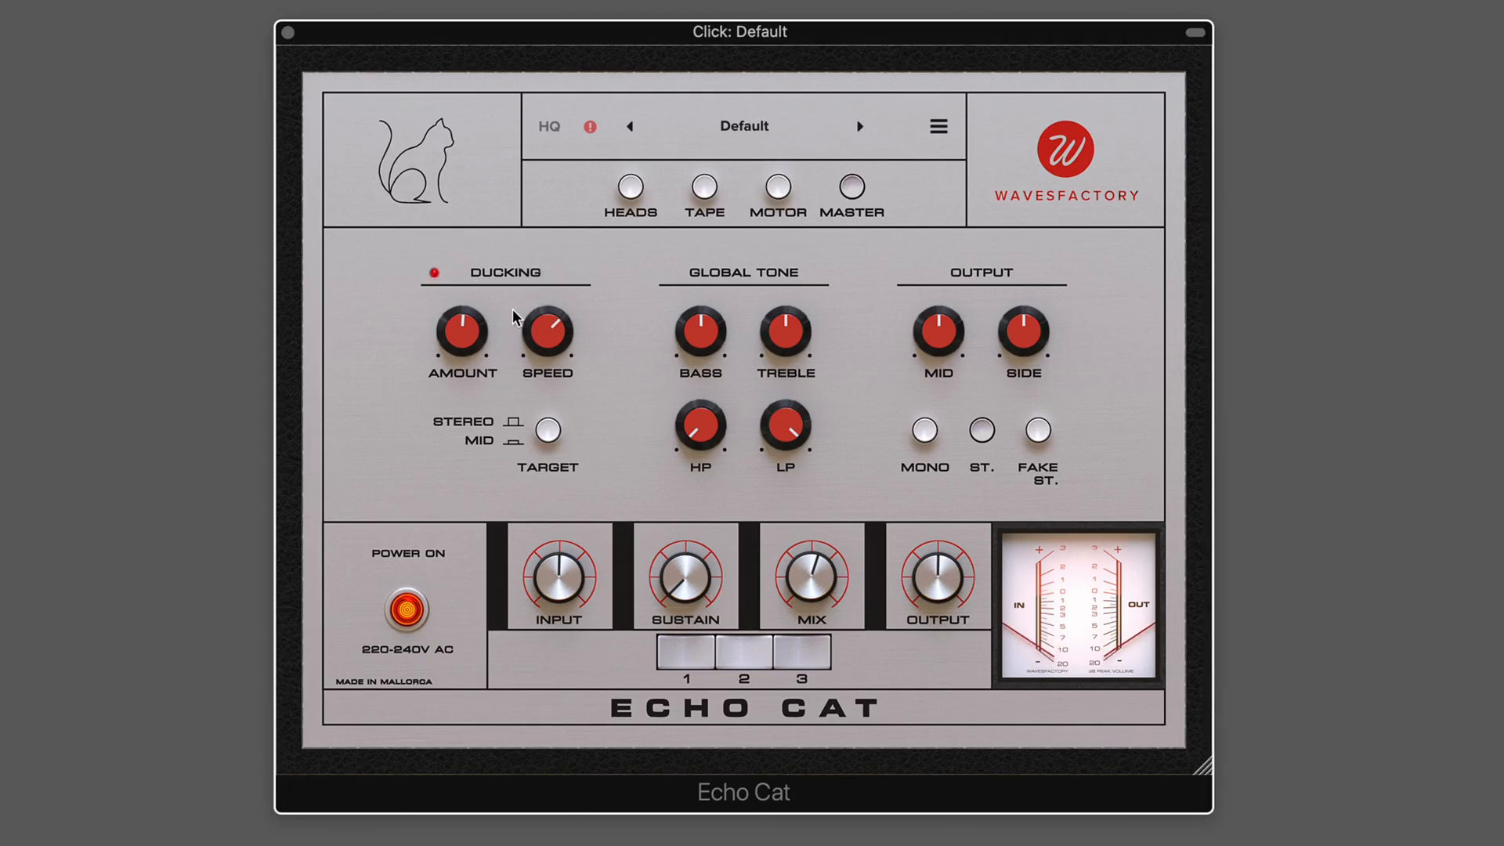
{"action": "left_click_drag", "start_coordinate": [456, 333], "coordinate": [448, 348]}
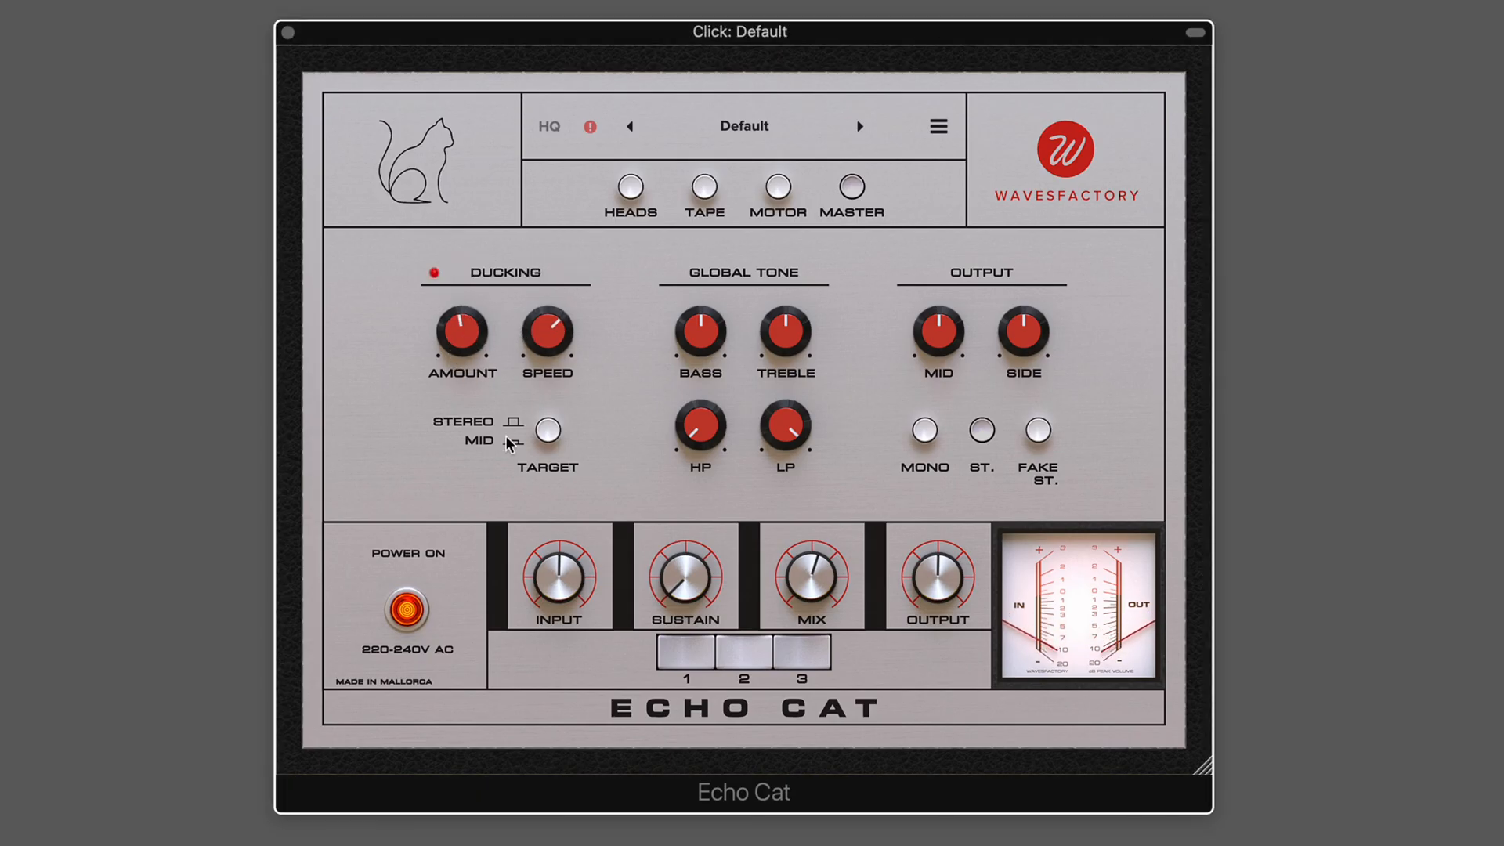
{"action": "left_click", "coordinate": [550, 427]}
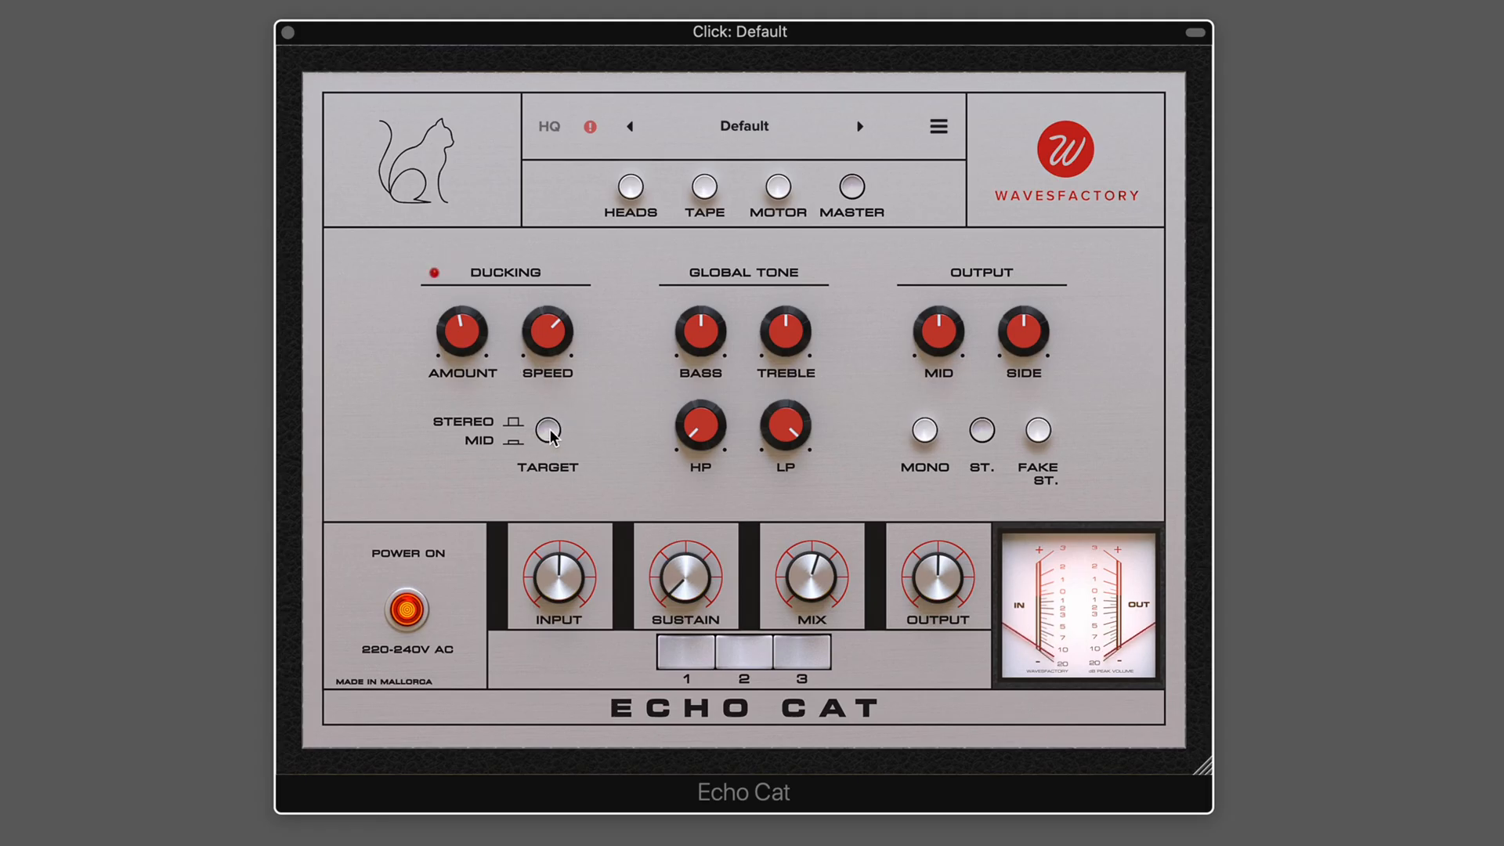
- Set the output Mid level to about -3.2 dB, raise Side slightly, and try Mono before returning to Stereo
{"action": "left_click_drag", "start_coordinate": [939, 332], "coordinate": [918, 364]}
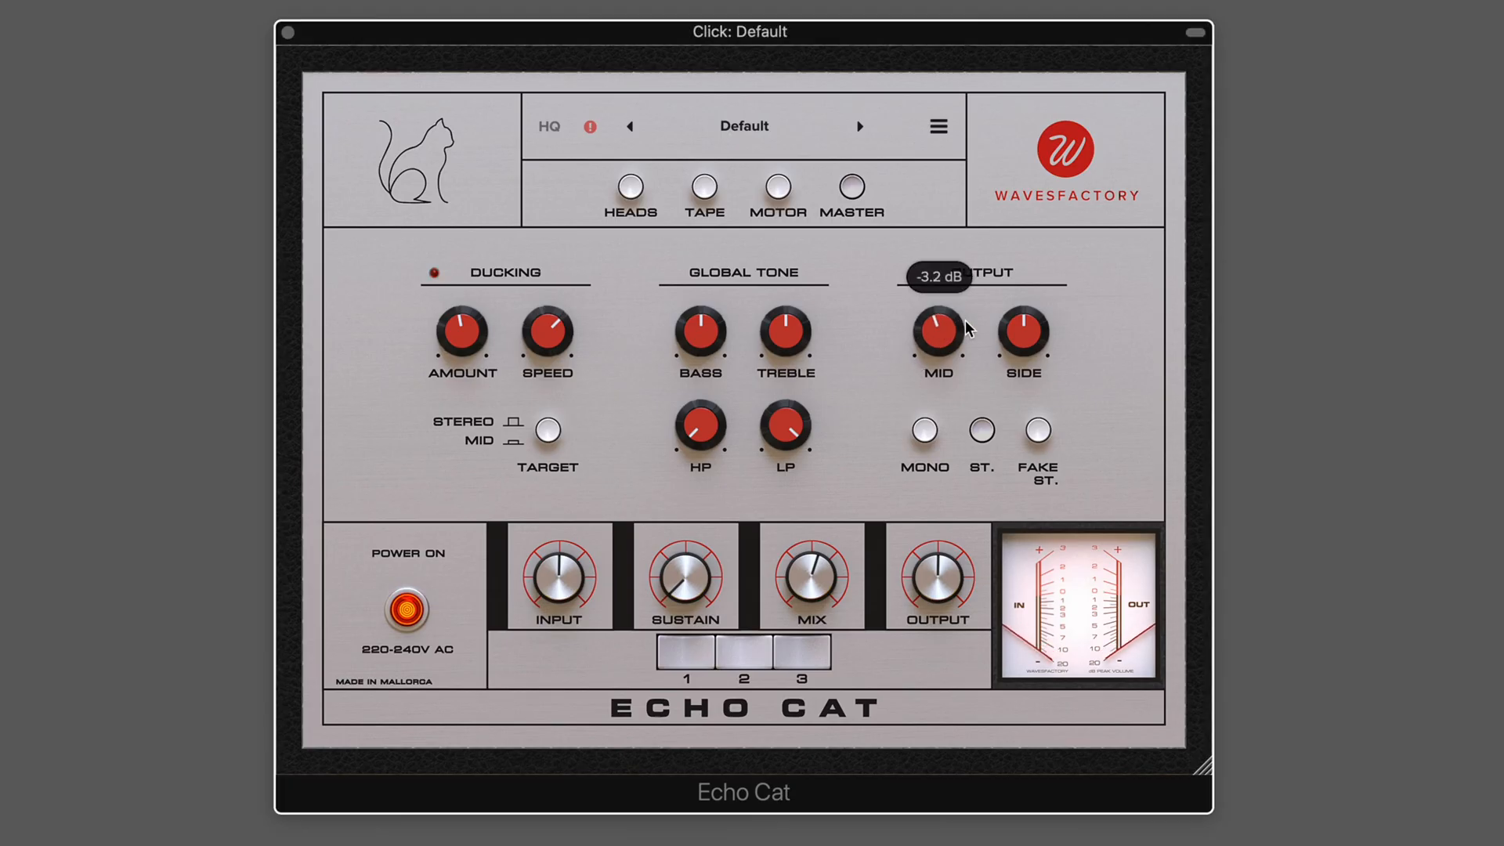
{"action": "left_click_drag", "start_coordinate": [1028, 332], "coordinate": [1036, 323]}
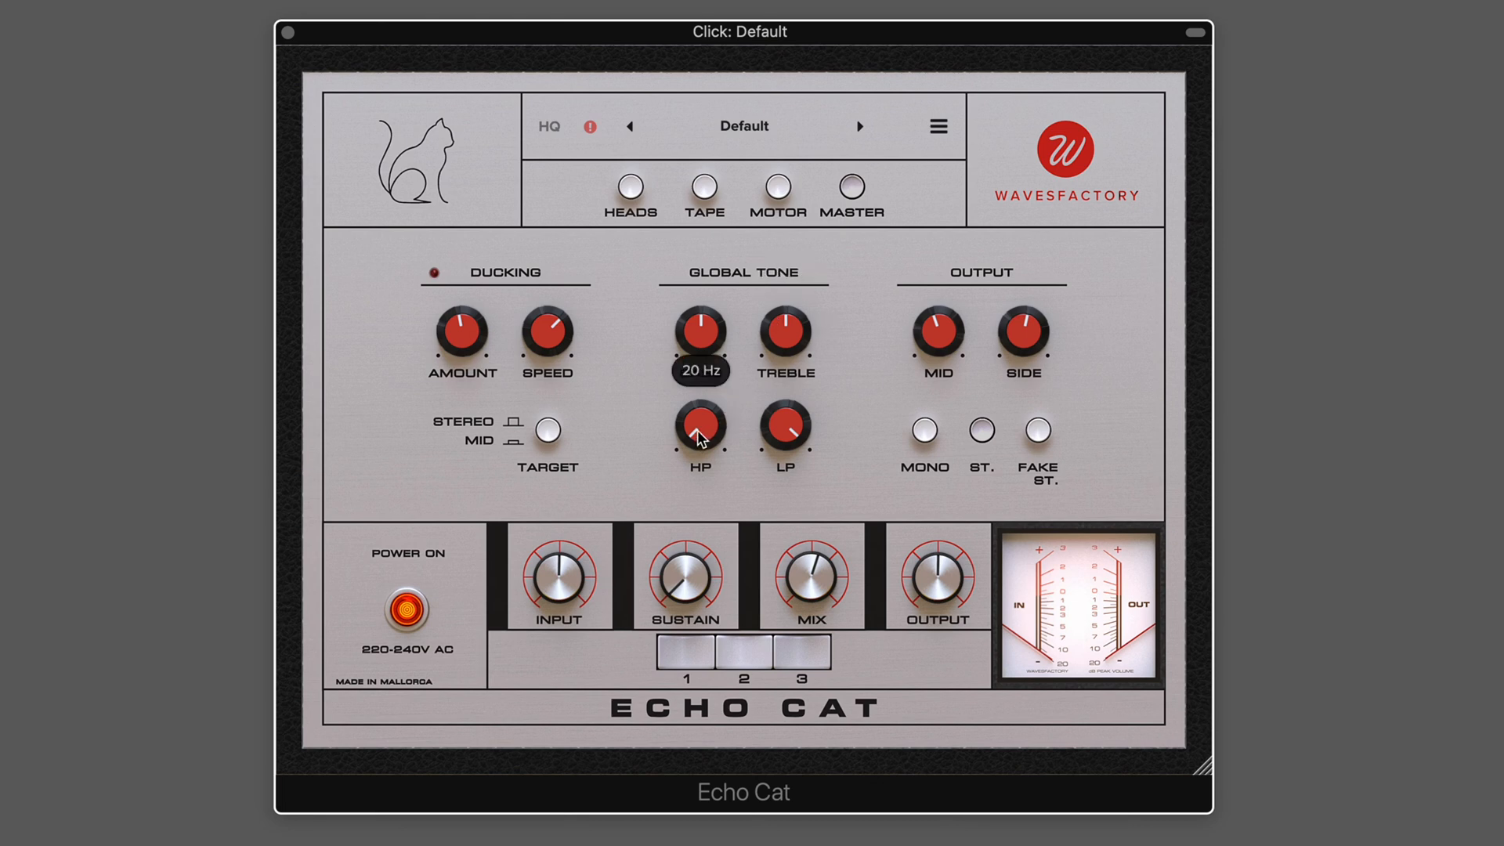
{"action": "mouse_move", "coordinate": [802, 424]}
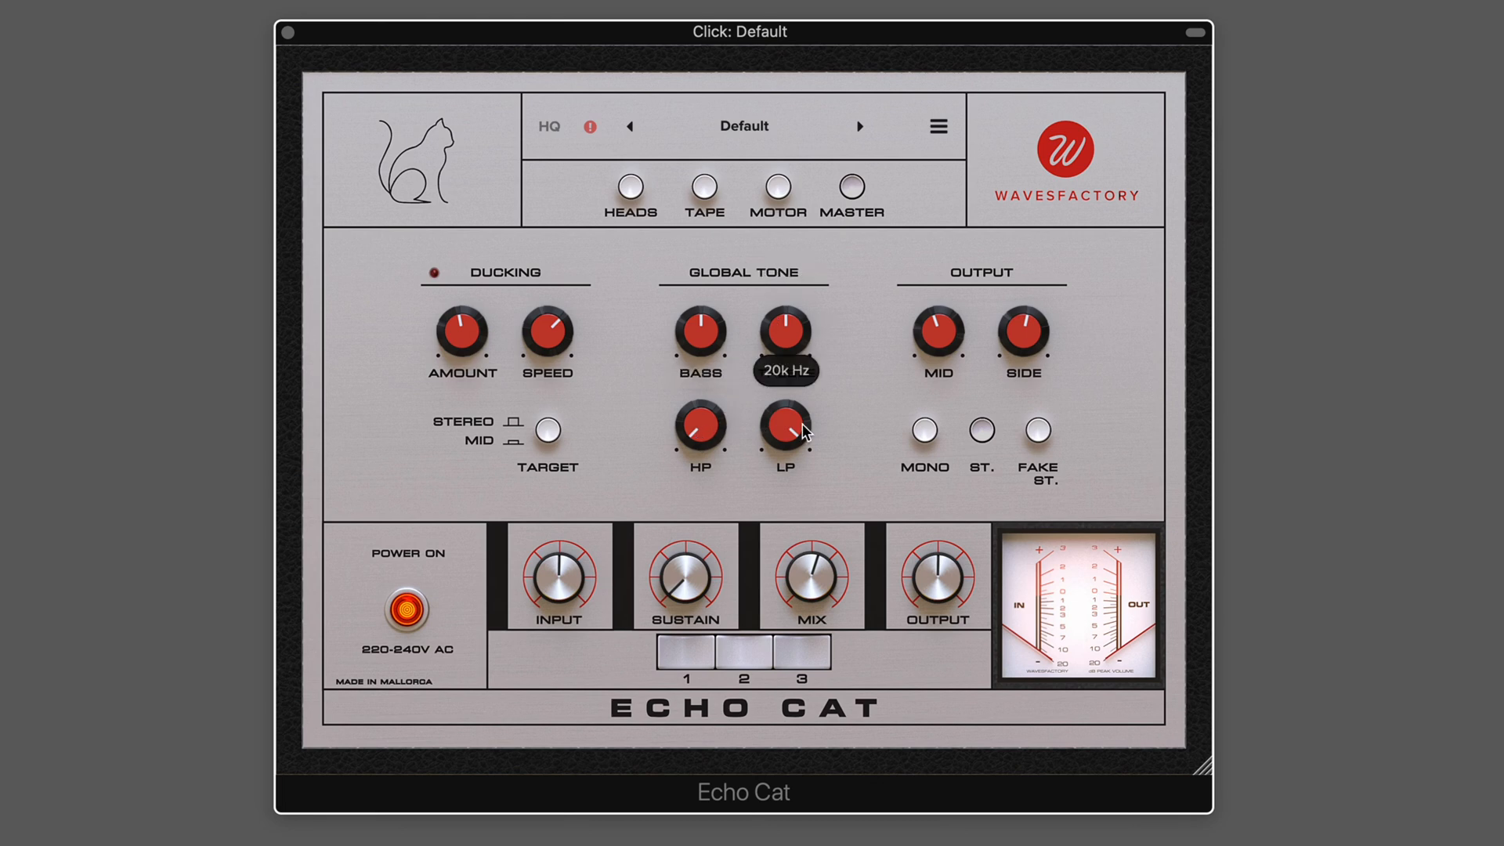
{"action": "left_click", "coordinate": [925, 431]}
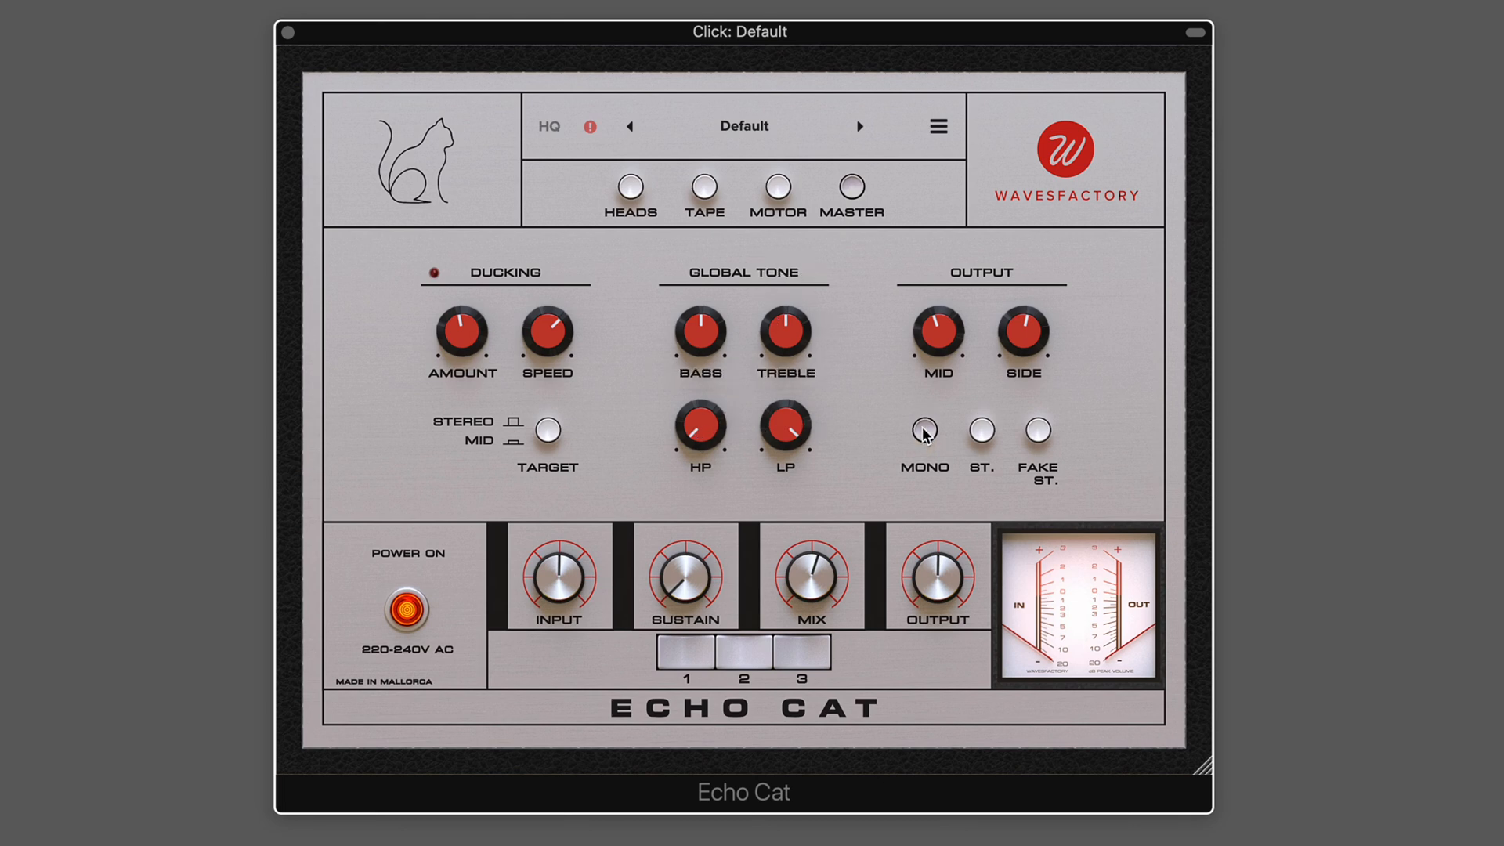
{"action": "left_click", "coordinate": [978, 431]}
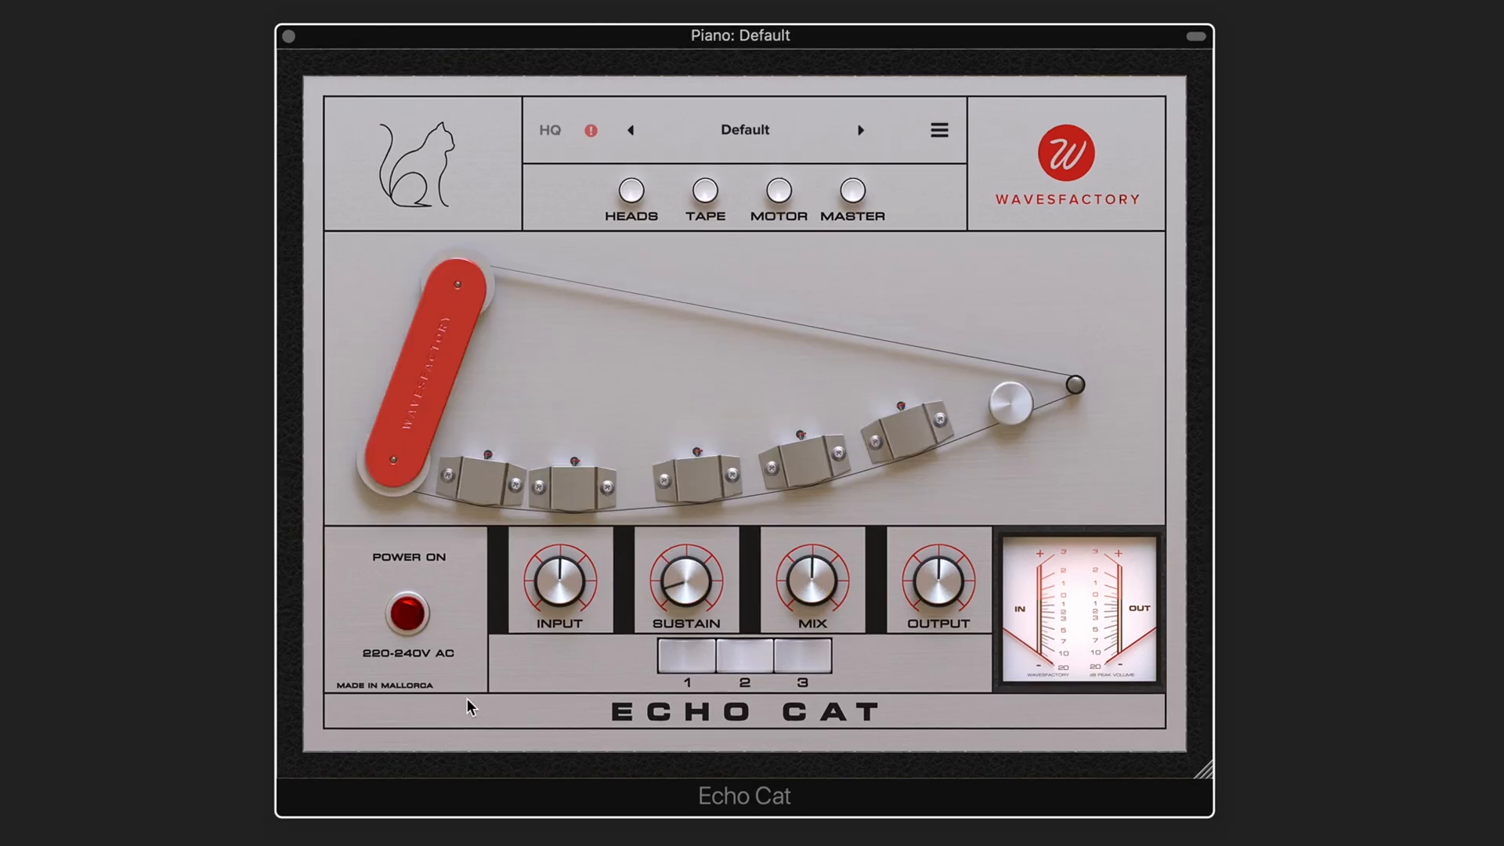
- Toggle the power of the Piano track's Echo Cat, leaving it on, and lower Sustain to 0%
{"action": "left_click", "coordinate": [405, 616]}
{"action": "left_click", "coordinate": [405, 616]}
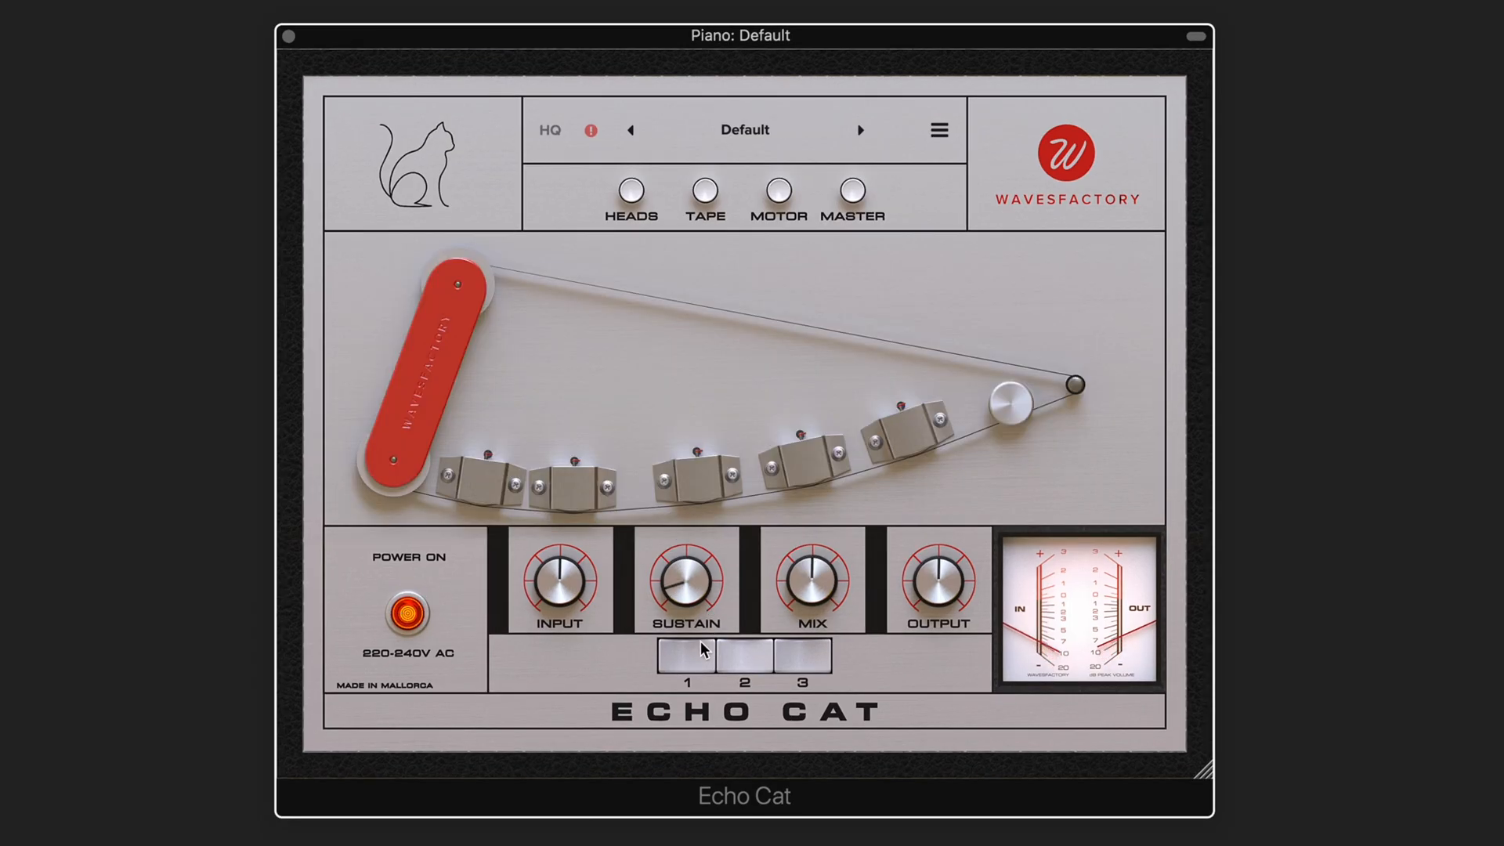
{"action": "left_click_drag", "start_coordinate": [684, 584], "coordinate": [685, 616]}
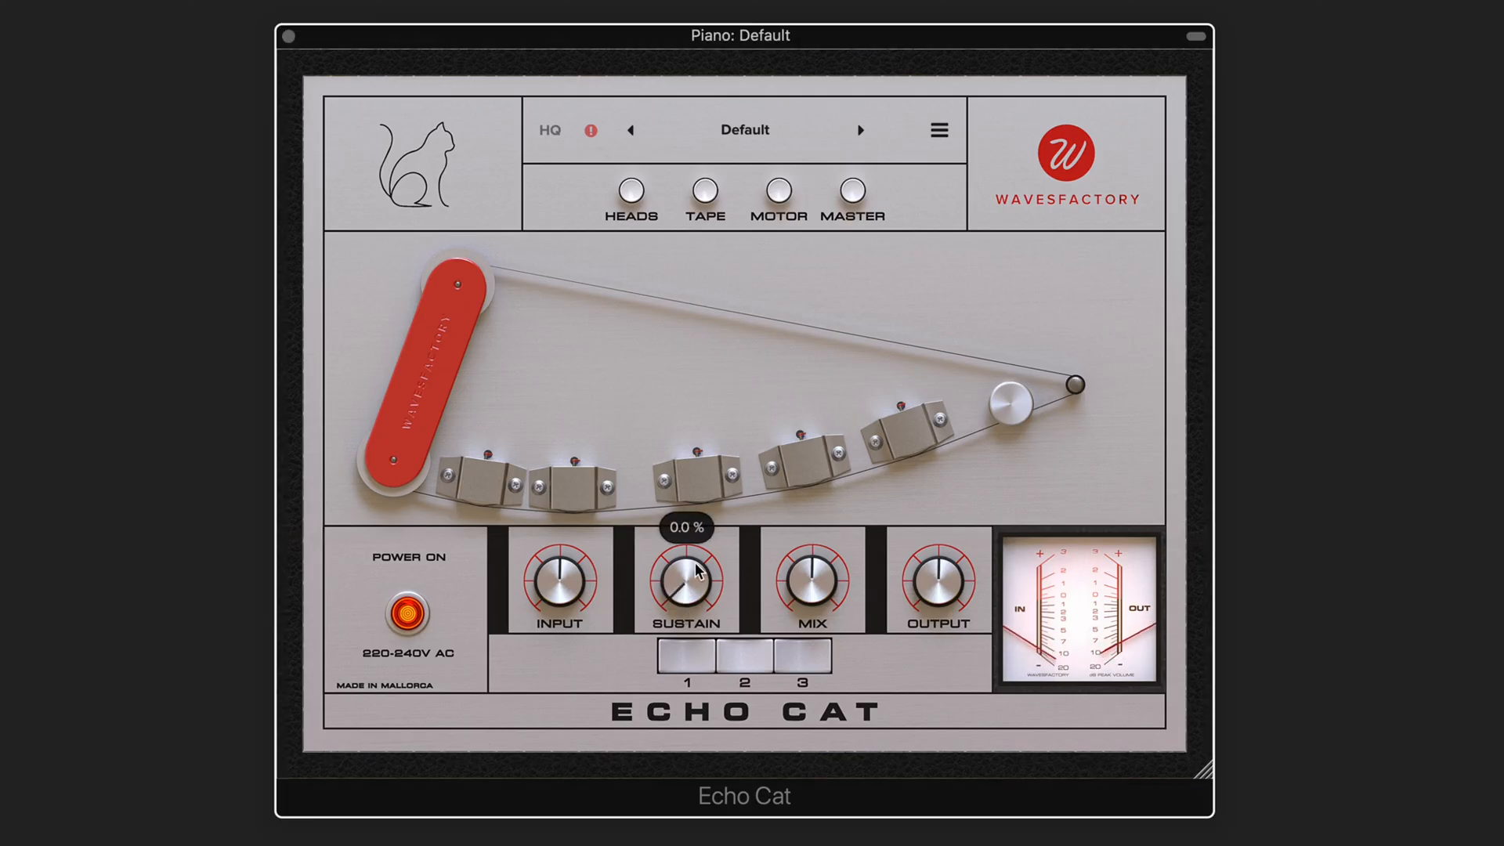
- In the Heads settings, increase Head 1's Time above 1/16, and pan Head 1 to about -53.1% and Head 2 to the right
{"action": "left_click", "coordinate": [631, 192]}
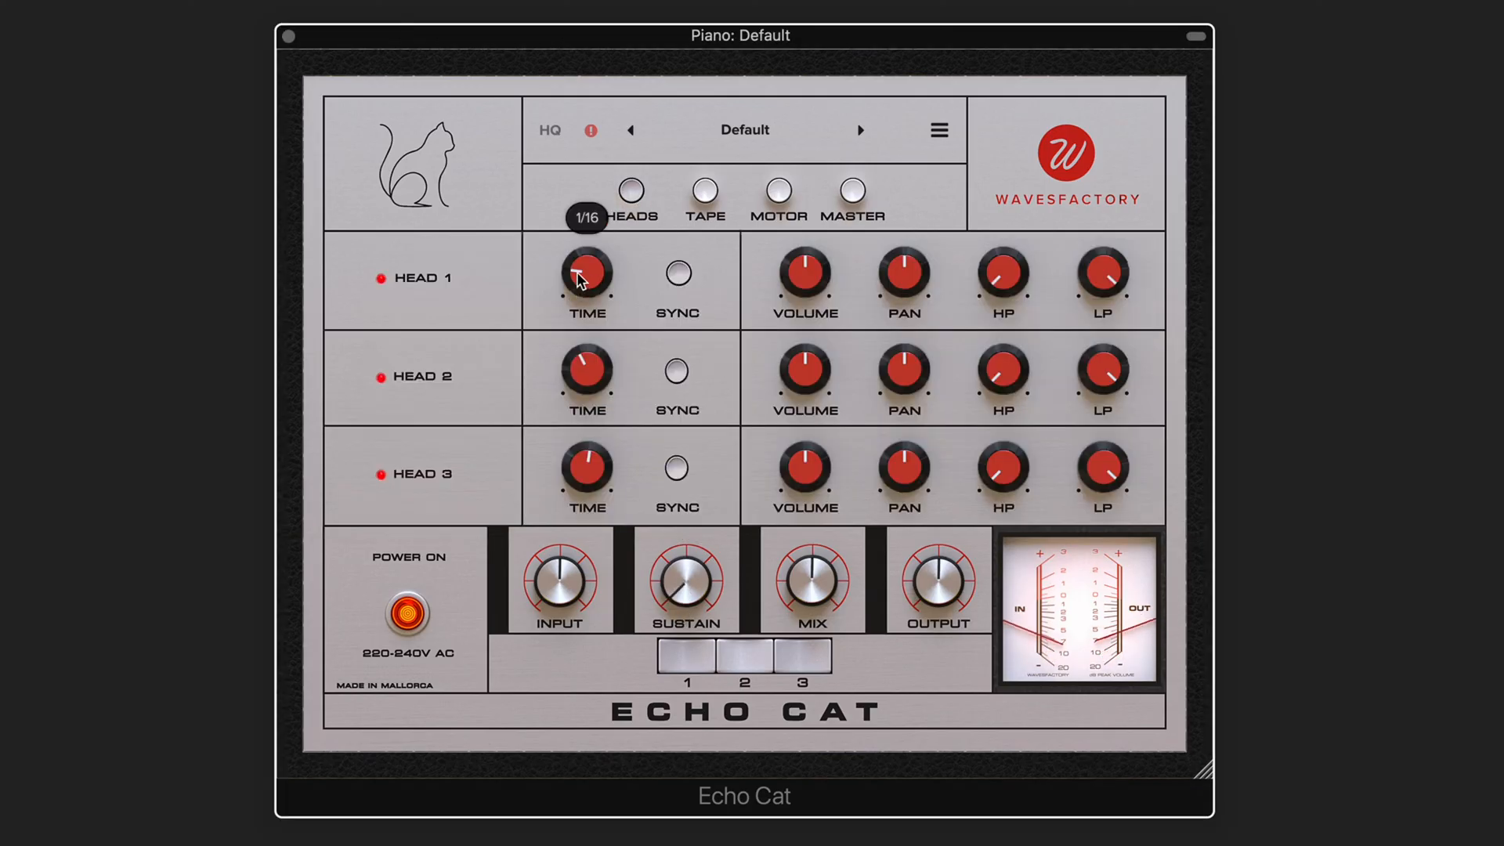
{"action": "left_click_drag", "start_coordinate": [579, 278], "coordinate": [581, 251]}
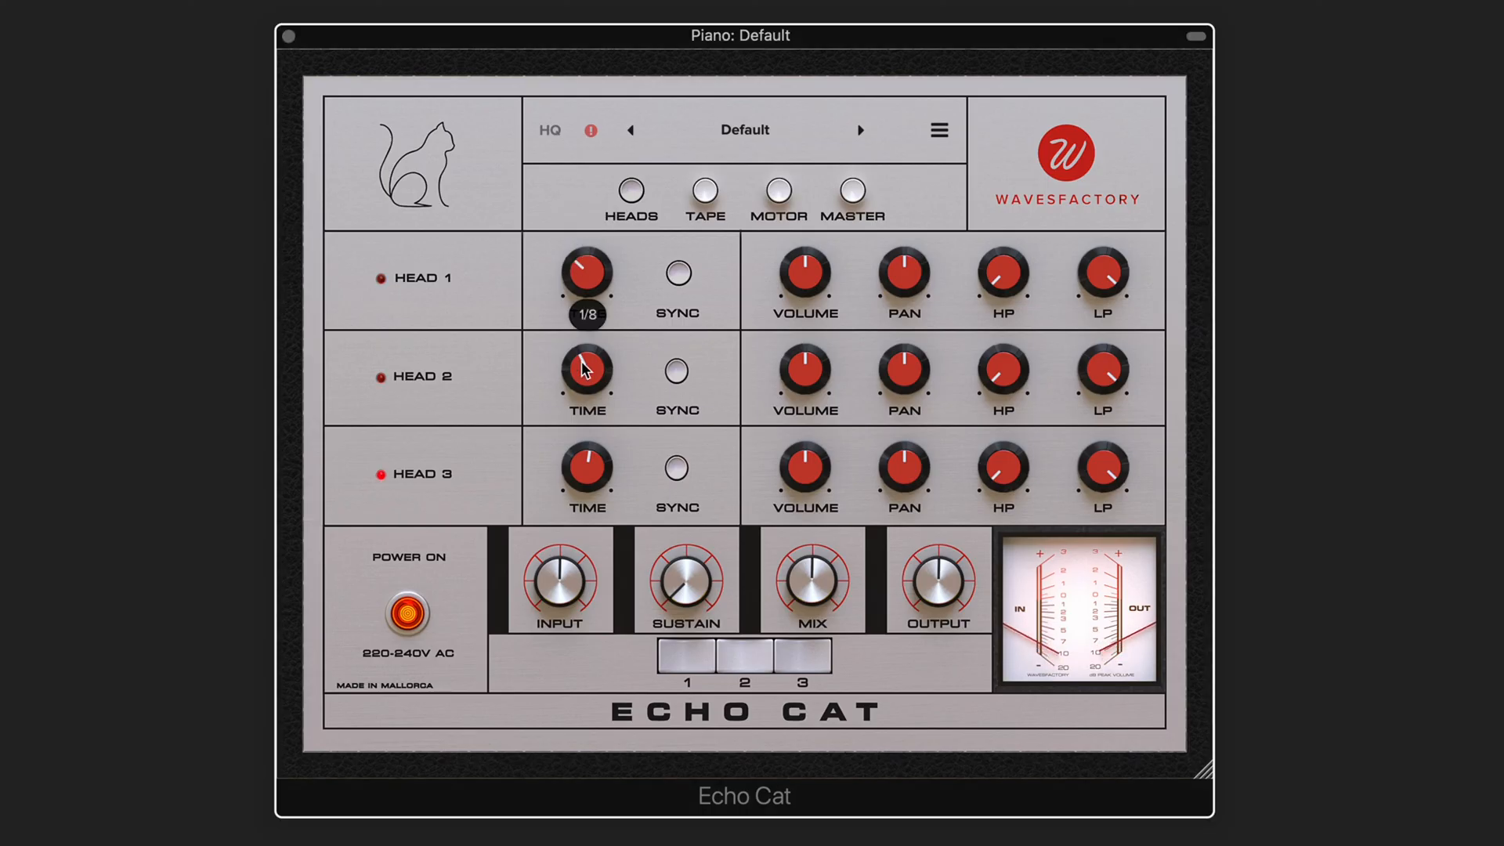
{"action": "left_click_drag", "start_coordinate": [581, 361], "coordinate": [582, 352]}
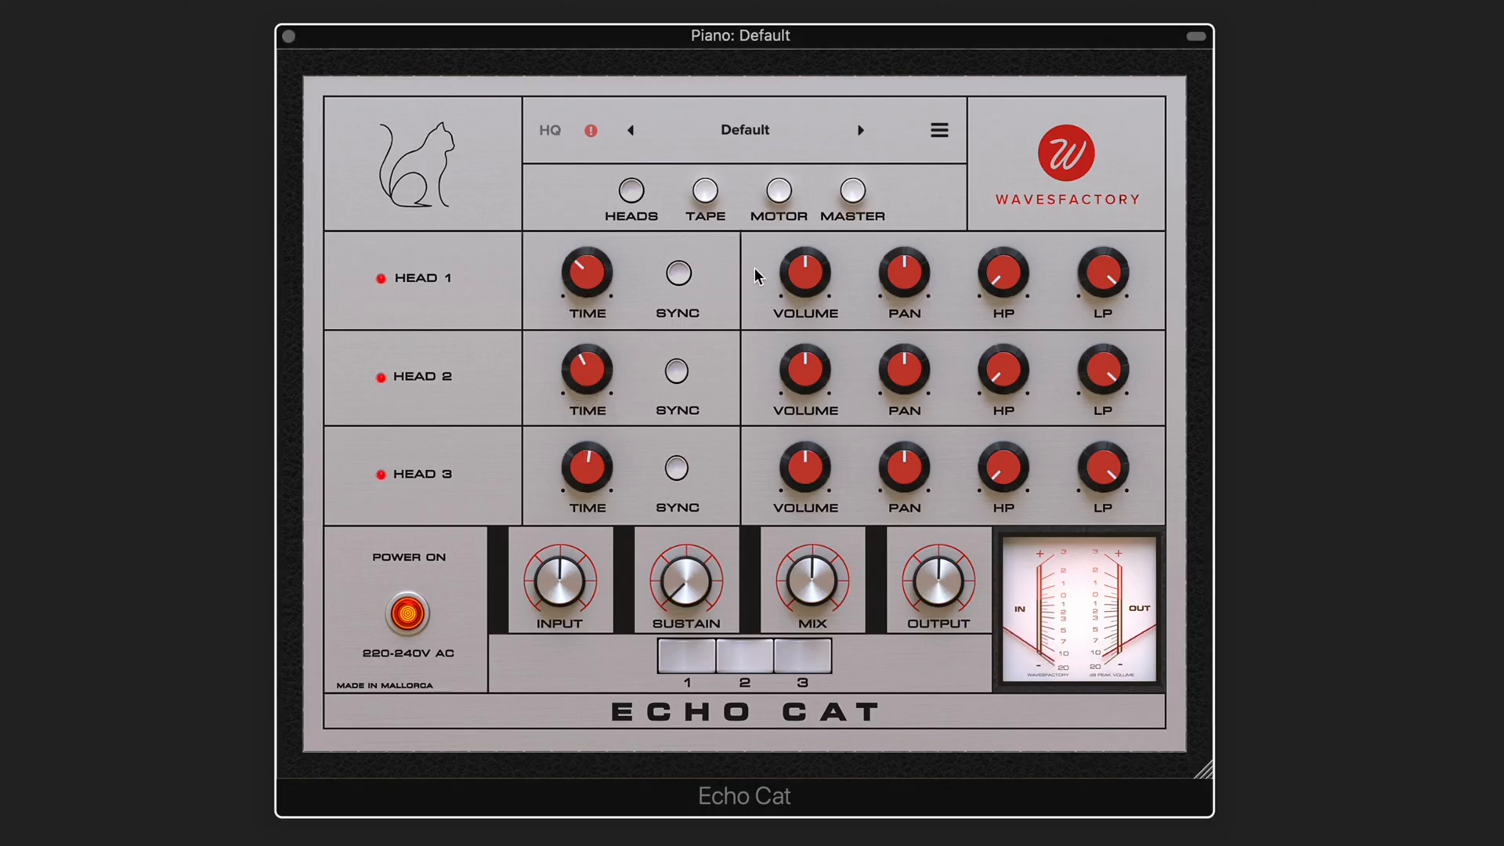
{"action": "mouse_move", "coordinate": [899, 358]}
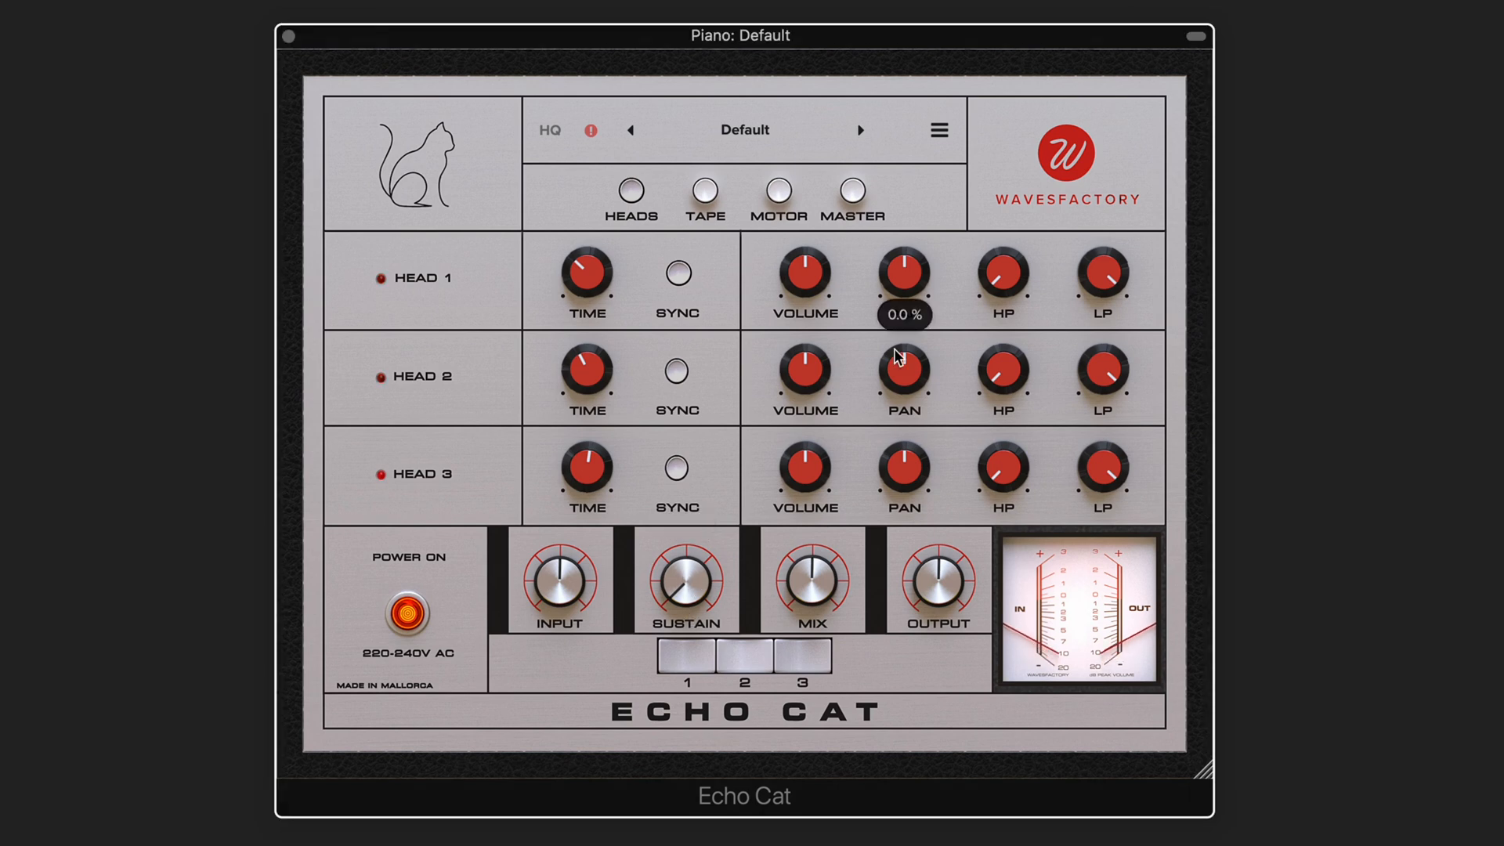
{"action": "mouse_move", "coordinate": [898, 272]}
{"action": "left_mouse_down"}
{"action": "mouse_move", "coordinate": [880, 349]}
{"action": "mouse_move", "coordinate": [899, 365]}
{"action": "mouse_move", "coordinate": [909, 288]}
{"action": "left_mouse_up"}
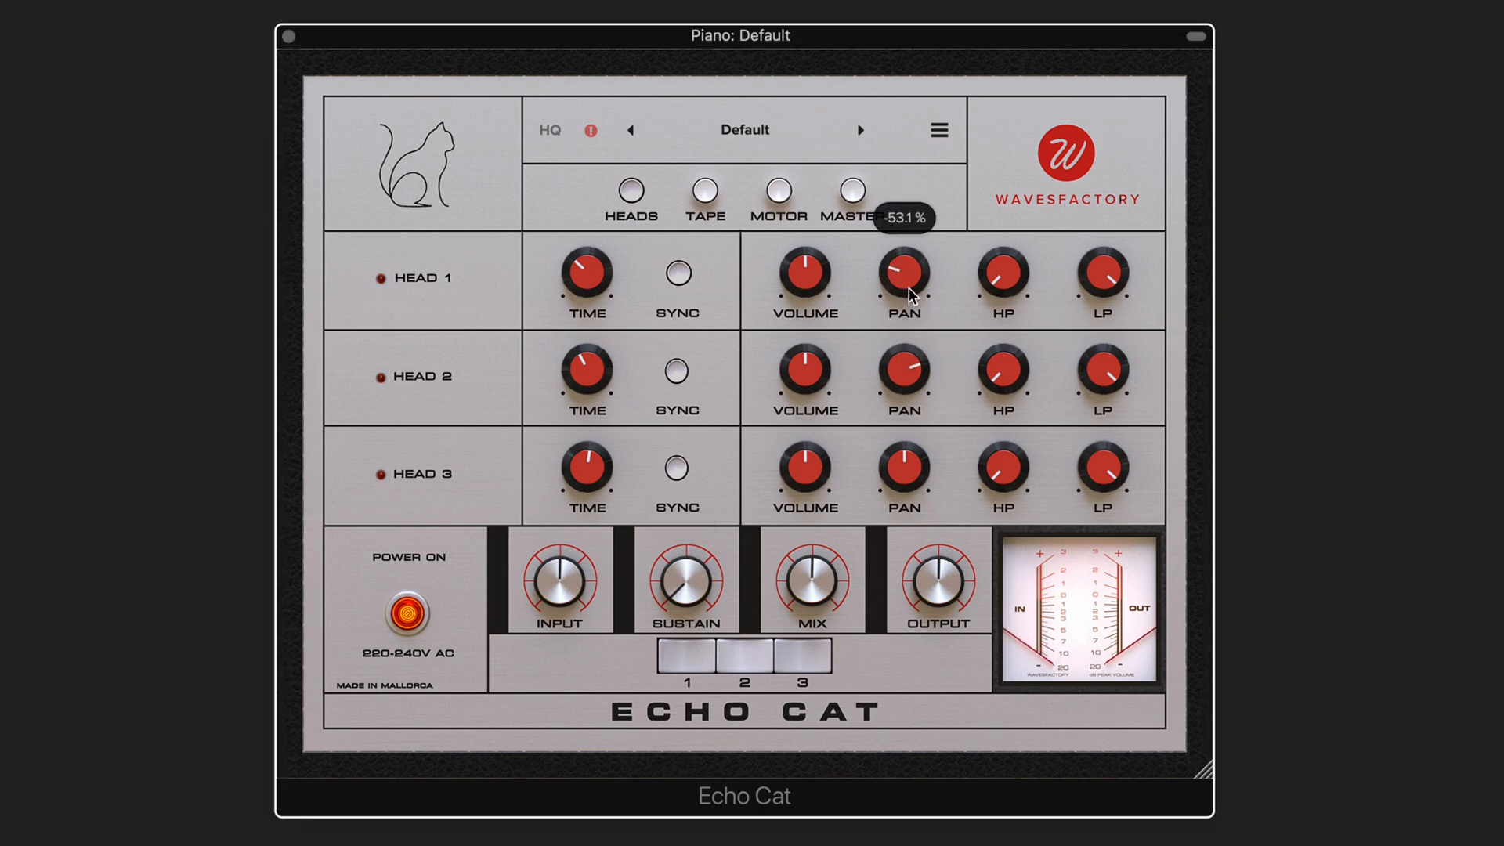
- Raise the high-pass cutoffs of all three heads and lower their low-pass cutoffs, cutting Head 2's low-pass the most
{"action": "left_click_drag", "start_coordinate": [1001, 271], "coordinate": [1001, 253]}
{"action": "left_click_drag", "start_coordinate": [999, 370], "coordinate": [1004, 407]}
{"action": "left_click_drag", "start_coordinate": [1101, 367], "coordinate": [1080, 503]}
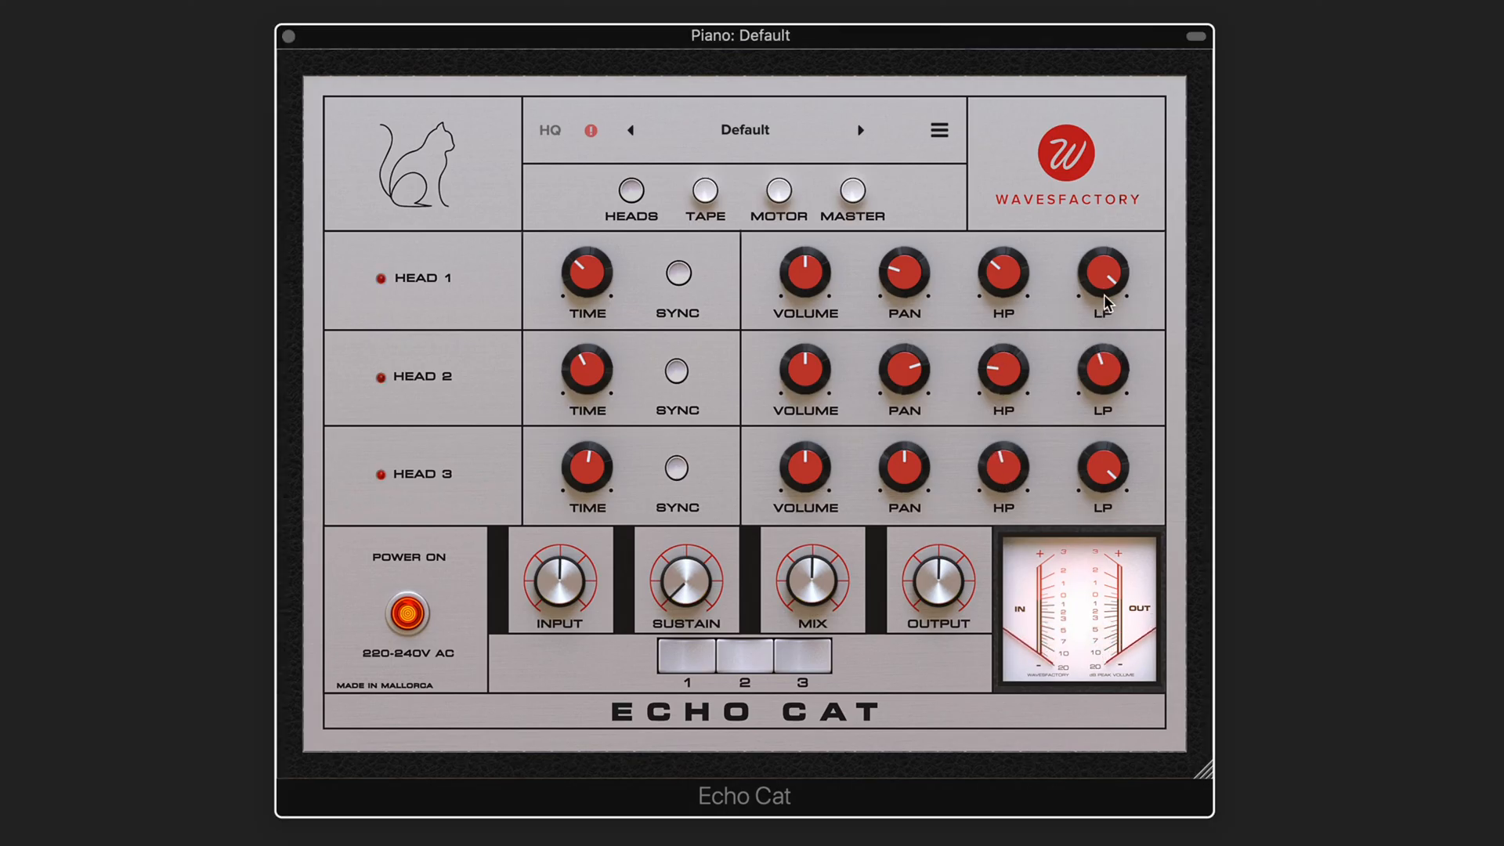
{"action": "left_click_drag", "start_coordinate": [1103, 295], "coordinate": [1103, 270]}
{"action": "left_click_drag", "start_coordinate": [1103, 474], "coordinate": [1089, 486]}
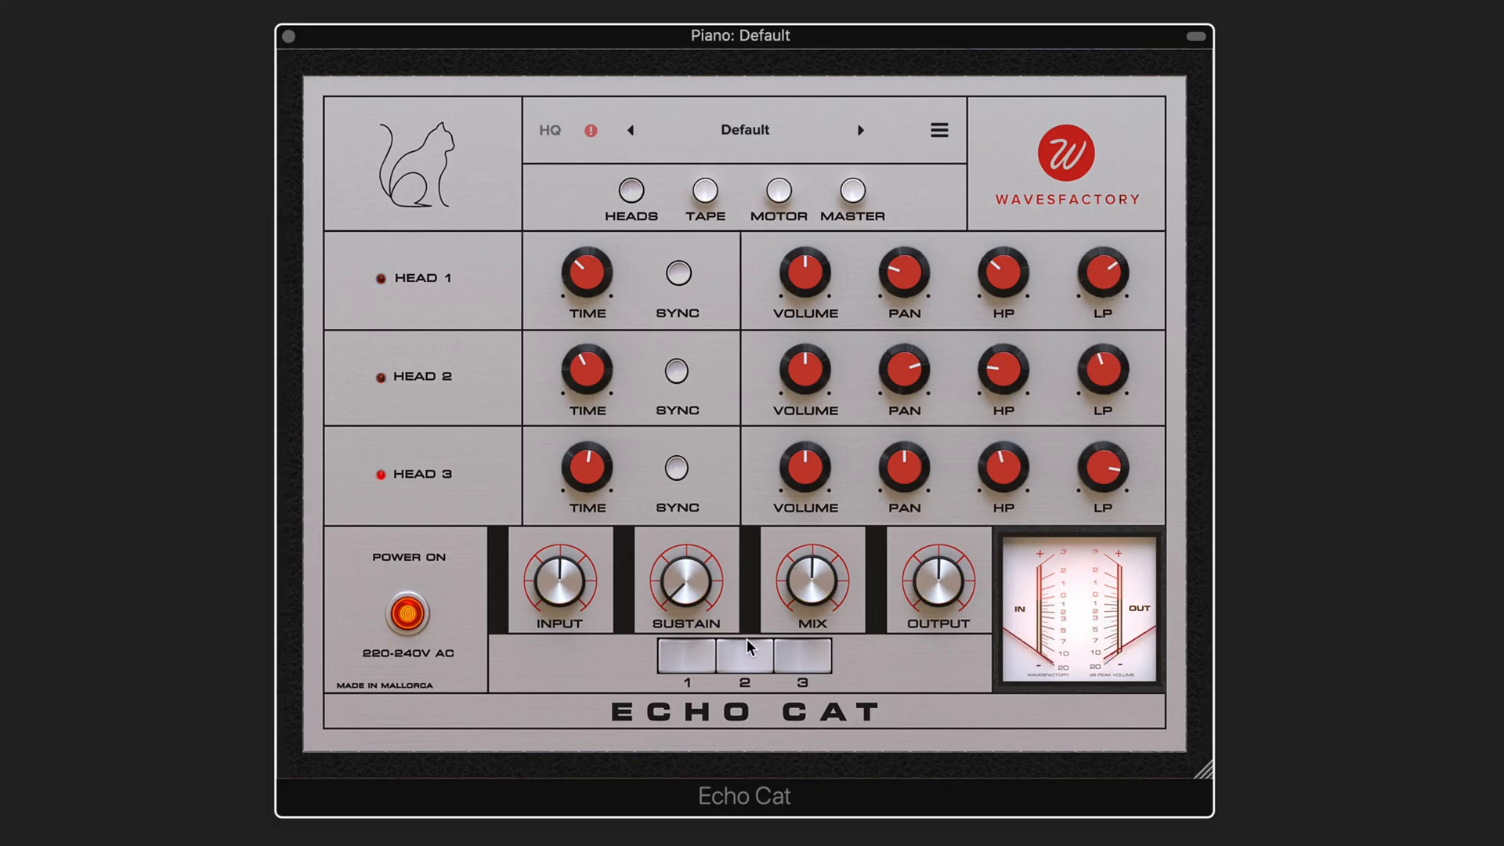
- Lower the Mix to about 29.3% and raise Sustain slightly above zero
{"action": "left_click_drag", "start_coordinate": [800, 570], "coordinate": [799, 631]}
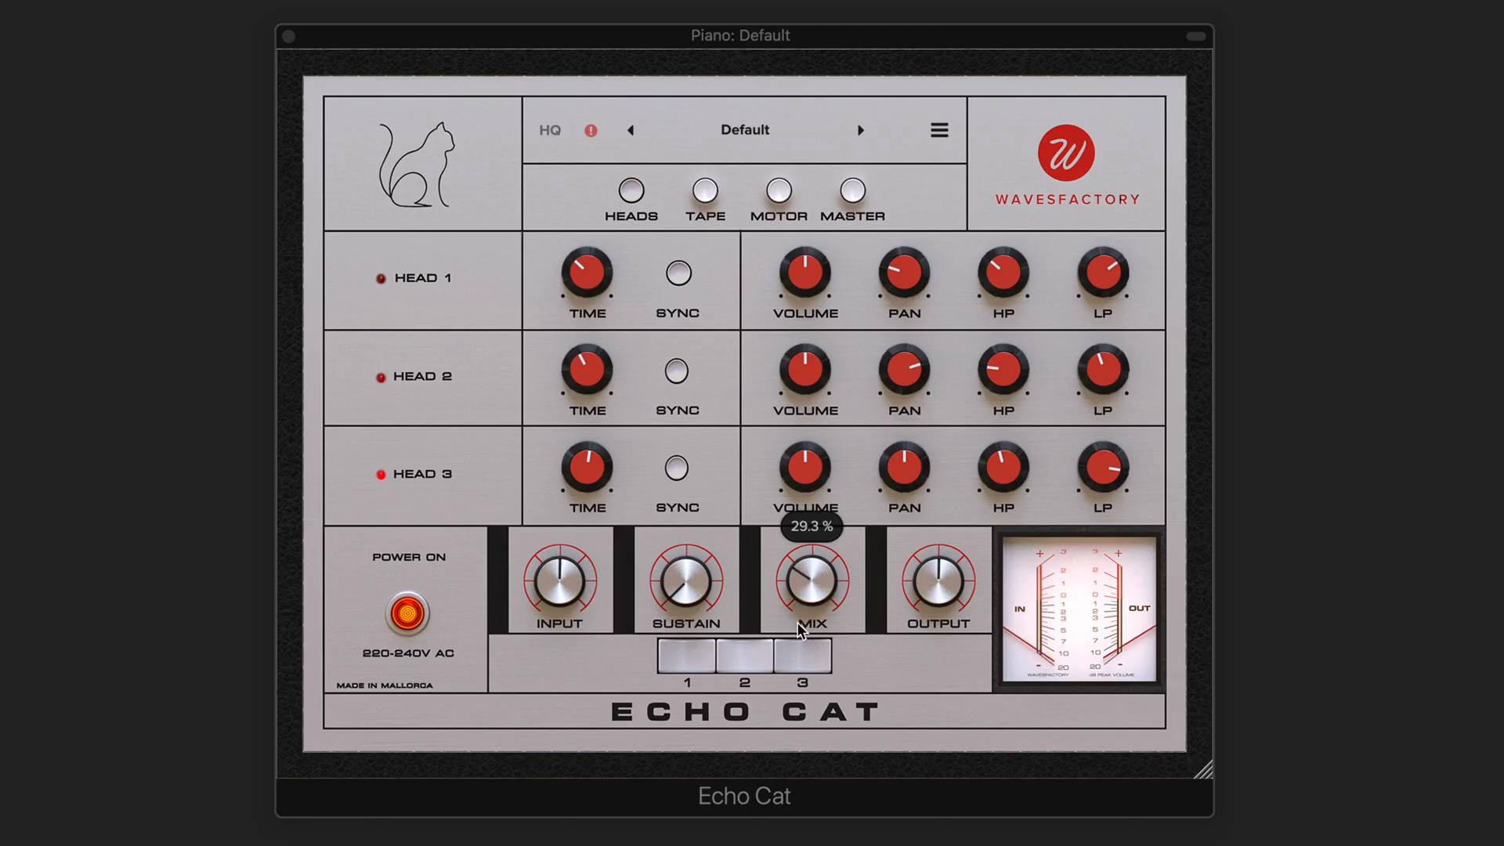
{"action": "left_click_drag", "start_coordinate": [680, 586], "coordinate": [692, 515]}
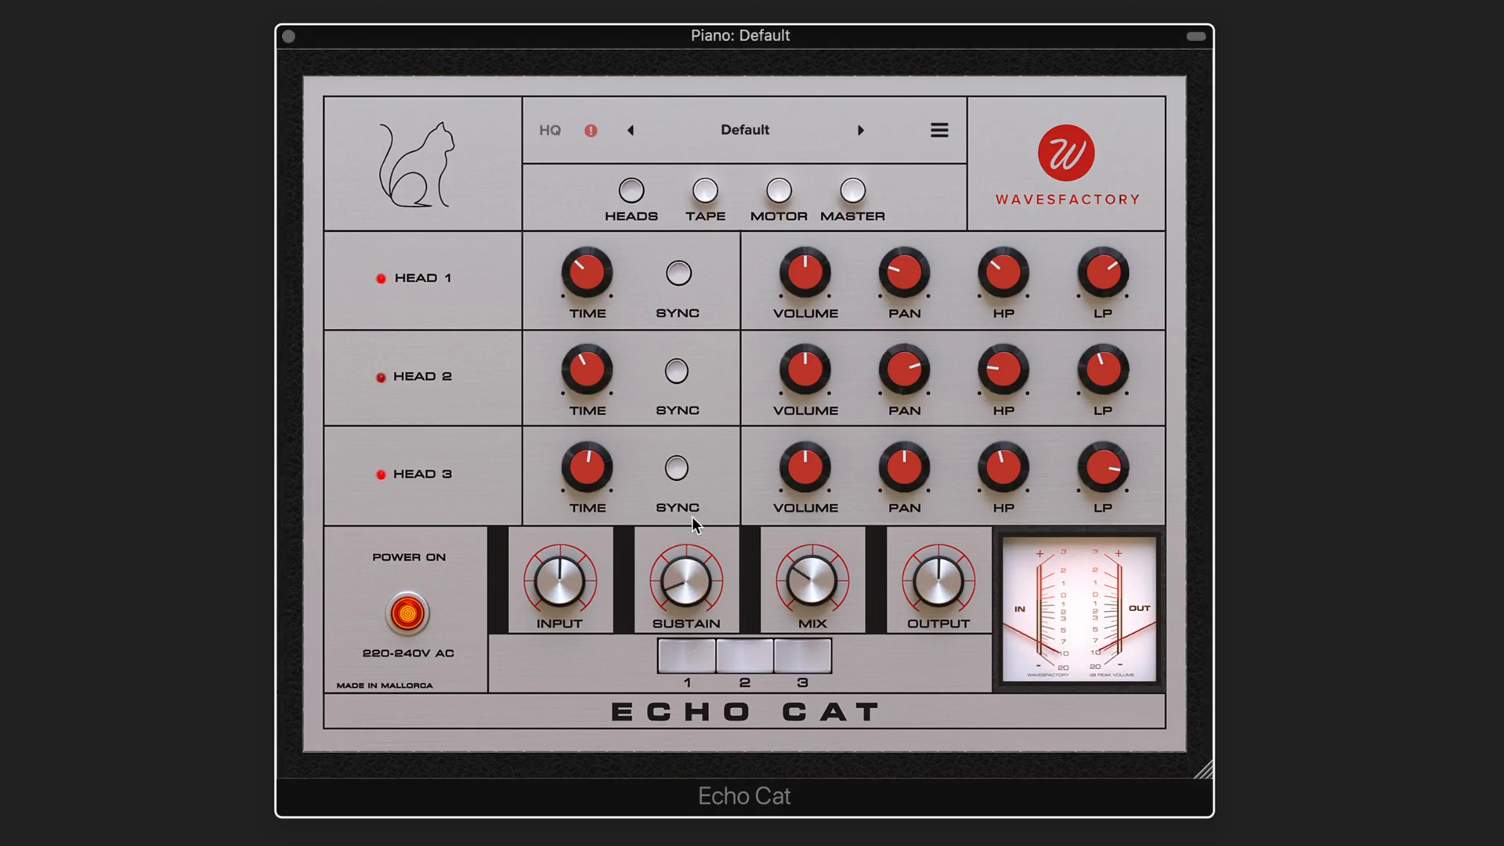
- In the Tape settings, toggle the hiss Auto Mute and lower the Hiss Volume to its minimum
{"action": "left_click", "coordinate": [705, 190]}
{"action": "left_click", "coordinate": [548, 339]}
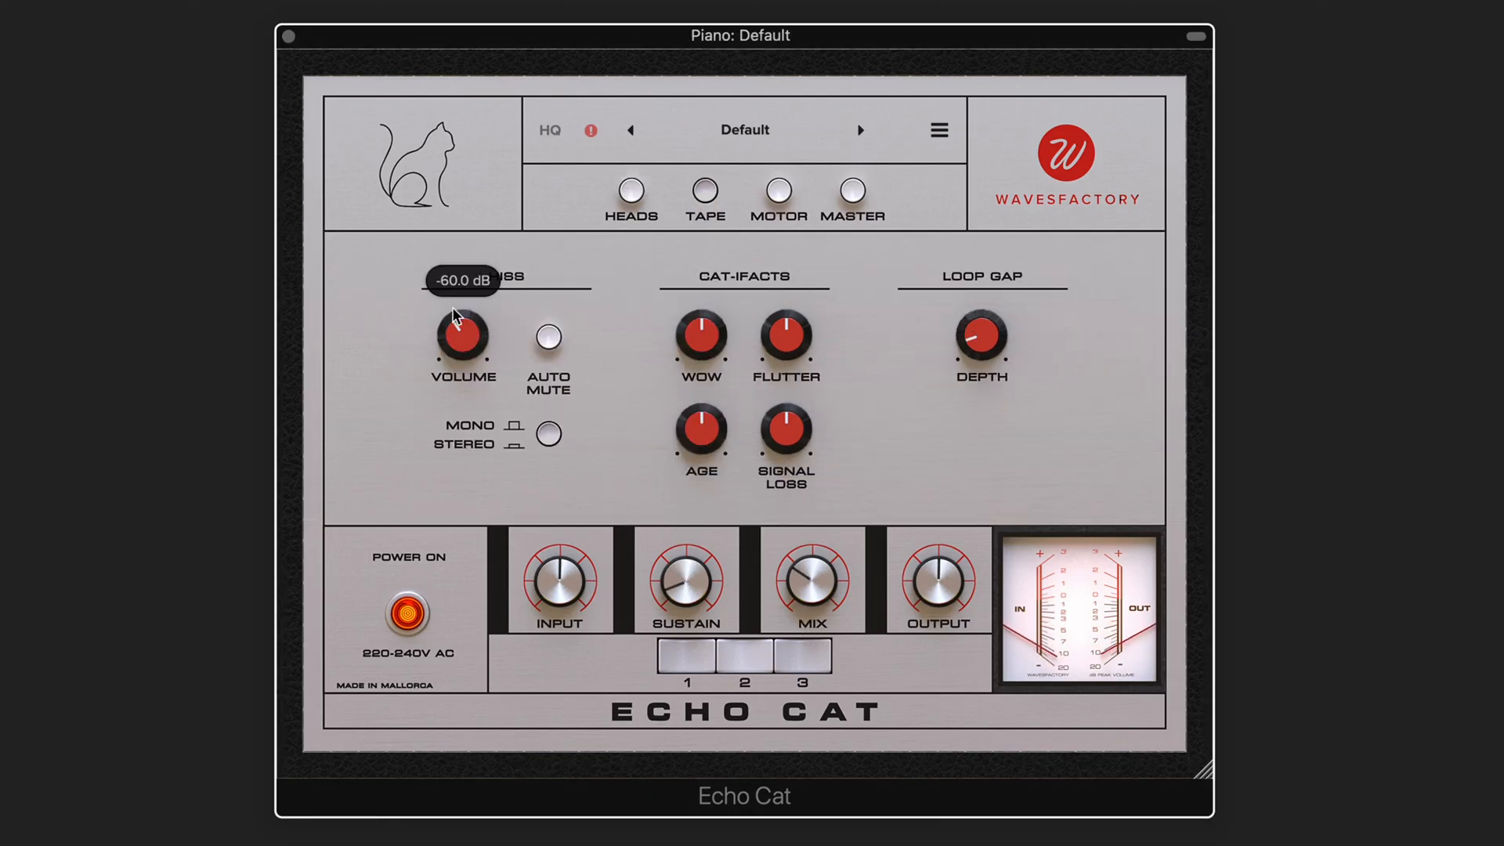
{"action": "left_click_drag", "start_coordinate": [453, 315], "coordinate": [444, 458]}
- Raise Wow, Flutter, Age and Signal Loss well above their midpoints, and increase the Loop Gap Depth to about 88.2%
{"action": "left_click_drag", "start_coordinate": [703, 334], "coordinate": [711, 274]}
{"action": "left_click_drag", "start_coordinate": [797, 327], "coordinate": [807, 257]}
{"action": "left_click_drag", "start_coordinate": [782, 431], "coordinate": [702, 354]}
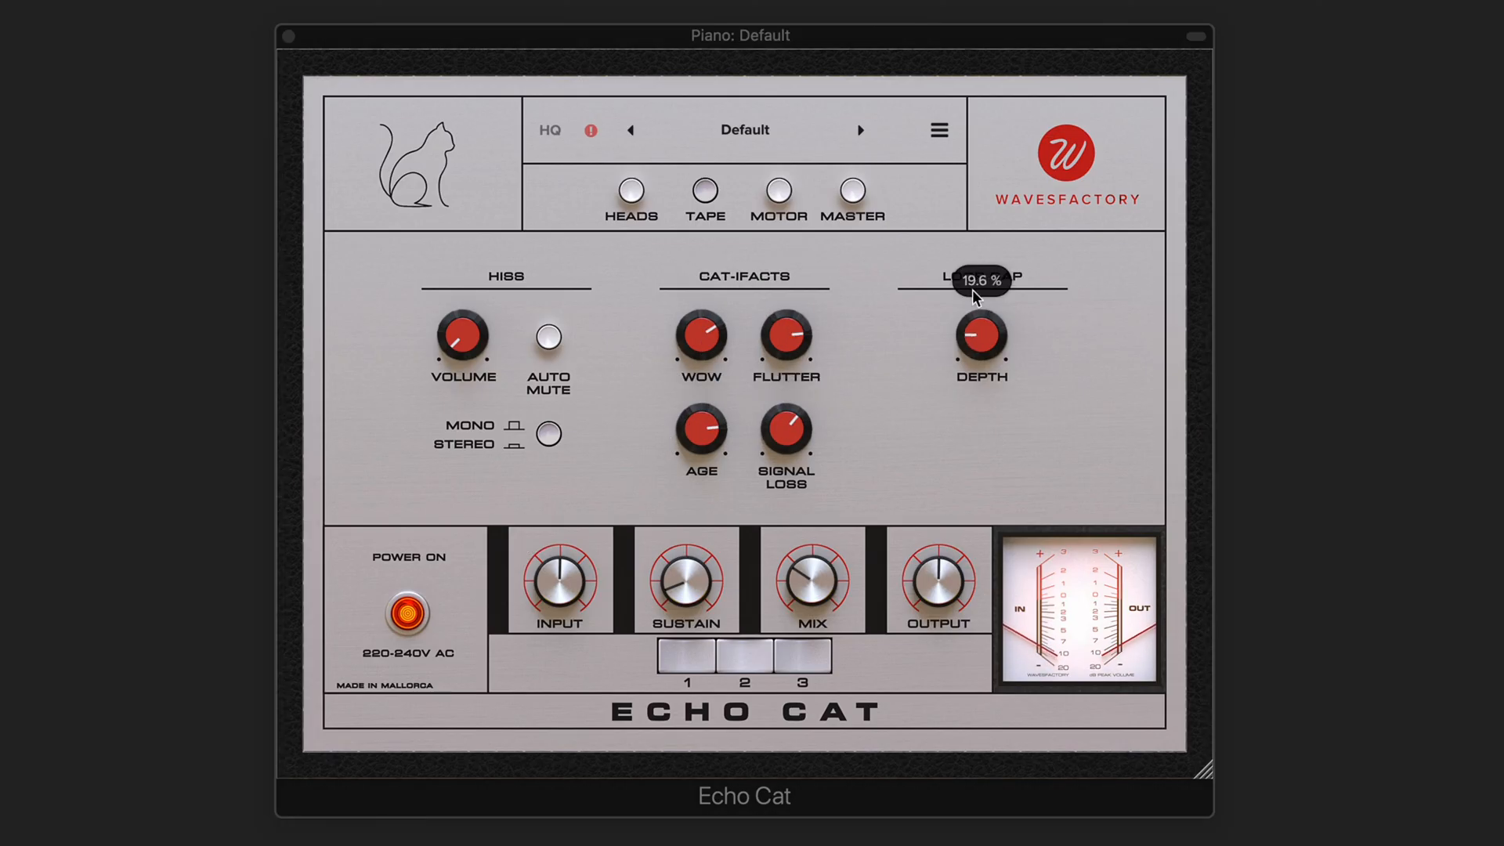
{"action": "left_click_drag", "start_coordinate": [980, 335], "coordinate": [975, 115]}
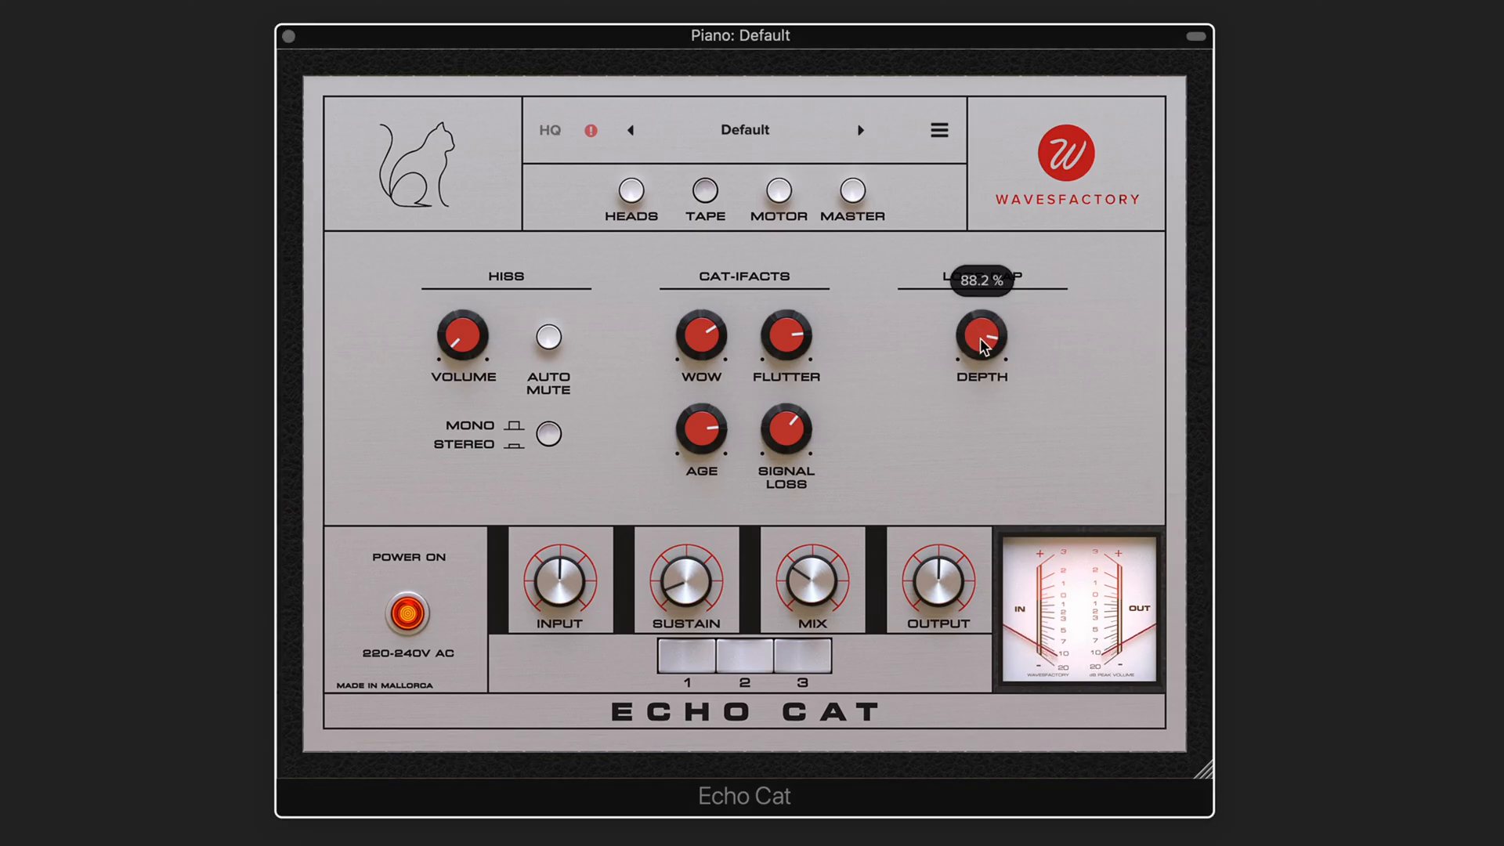
- In the Motor settings, turn the Hum Volume to minimum, raise Varispeed Smooth and Amount slightly above center, and add a little Modulation Depth
{"action": "left_click", "coordinate": [779, 192]}
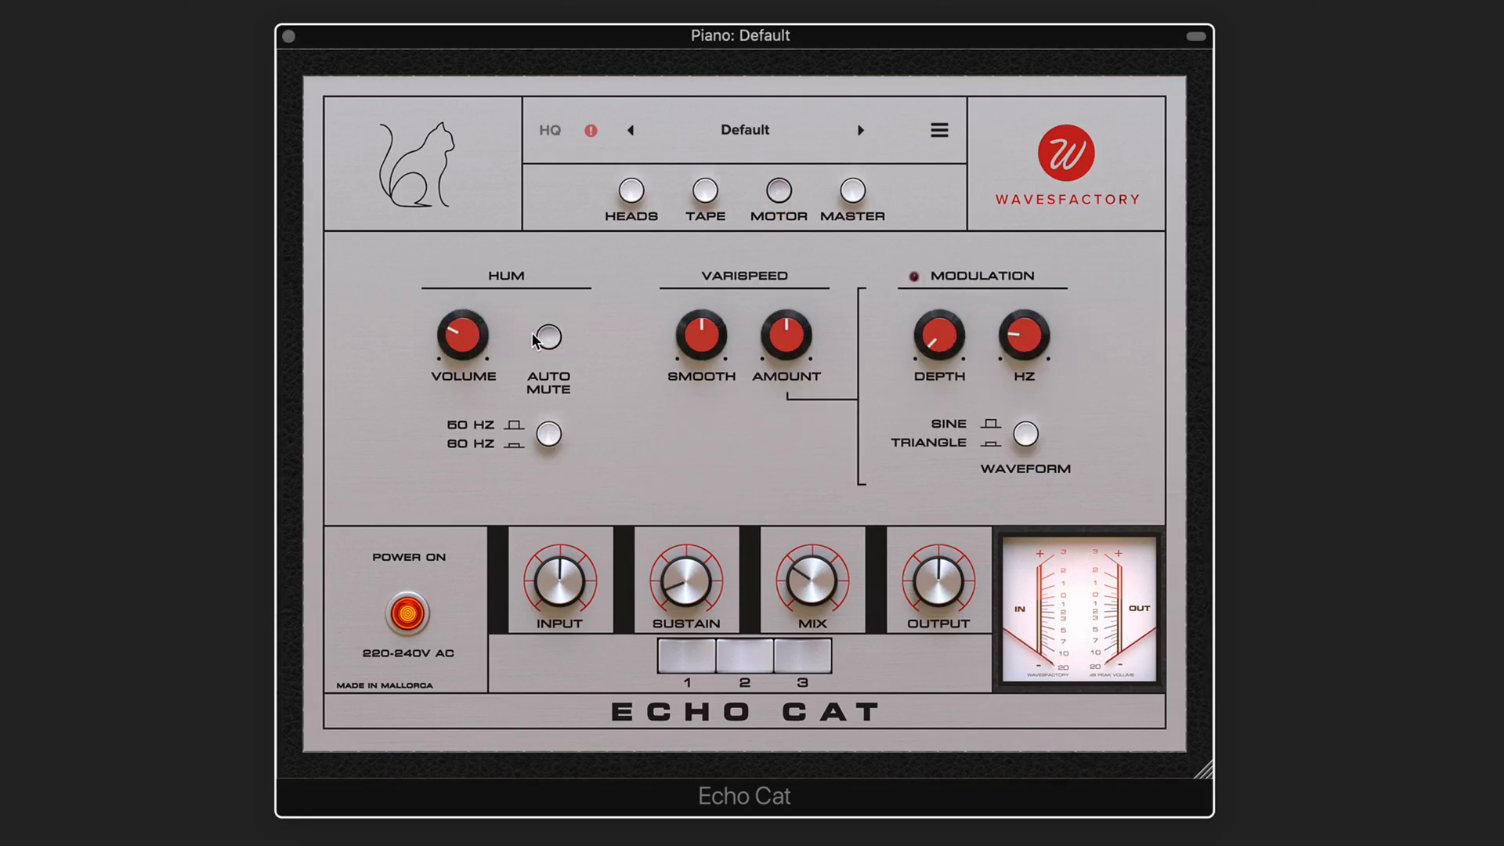
{"action": "left_click_drag", "start_coordinate": [464, 337], "coordinate": [493, 554]}
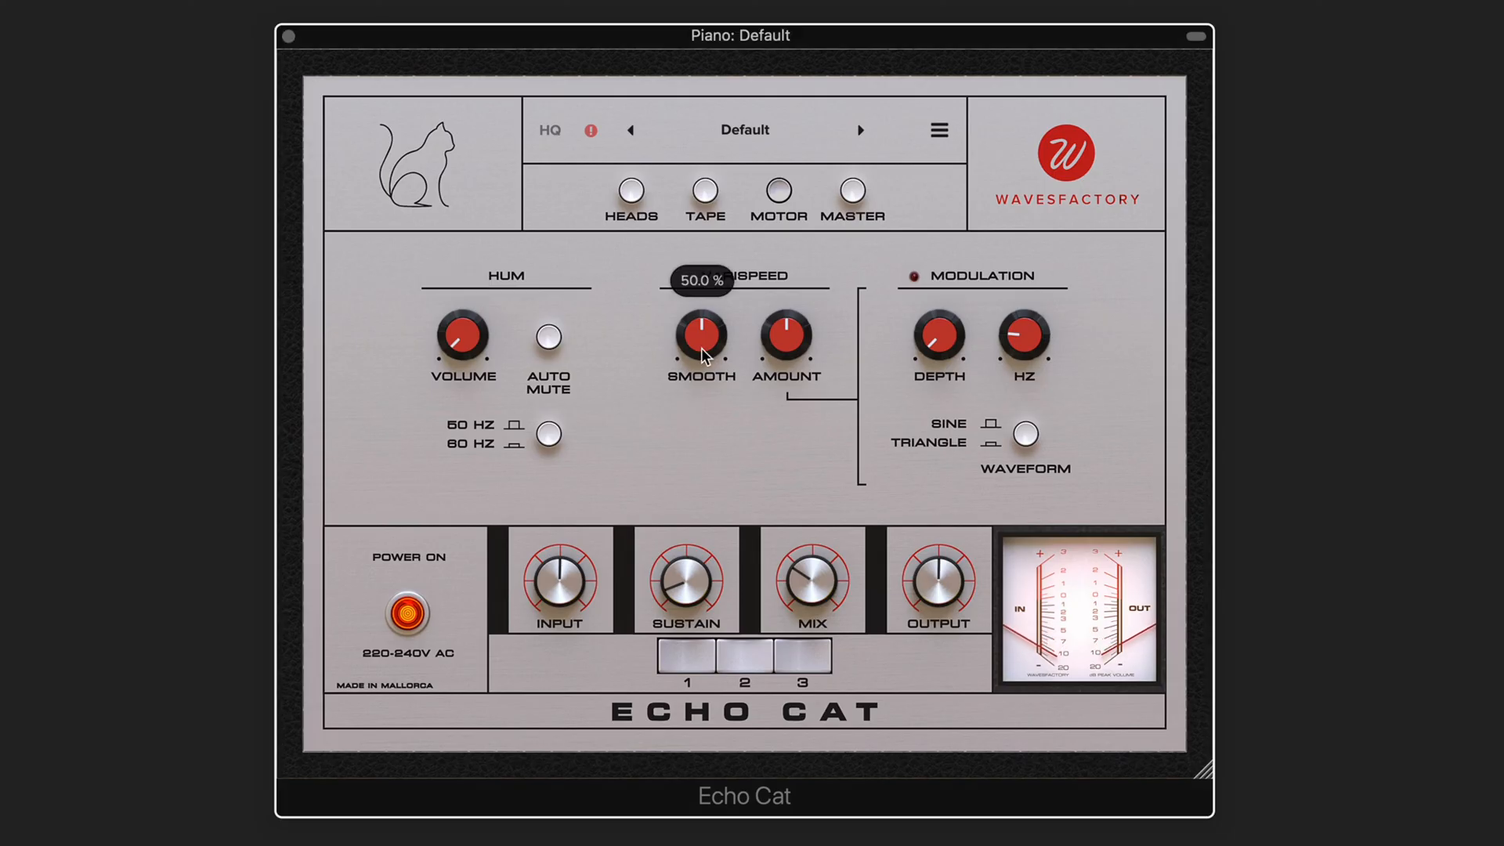
{"action": "left_click_drag", "start_coordinate": [702, 347], "coordinate": [705, 325]}
{"action": "left_click_drag", "start_coordinate": [796, 327], "coordinate": [798, 290]}
{"action": "left_click_drag", "start_coordinate": [943, 328], "coordinate": [935, 338]}
{"action": "left_click_drag", "start_coordinate": [795, 323], "coordinate": [785, 350]}
- Raise Sustain slightly and toggle the Echo Cat's power off and on to compare the sound
{"action": "left_click_drag", "start_coordinate": [688, 592], "coordinate": [691, 589]}
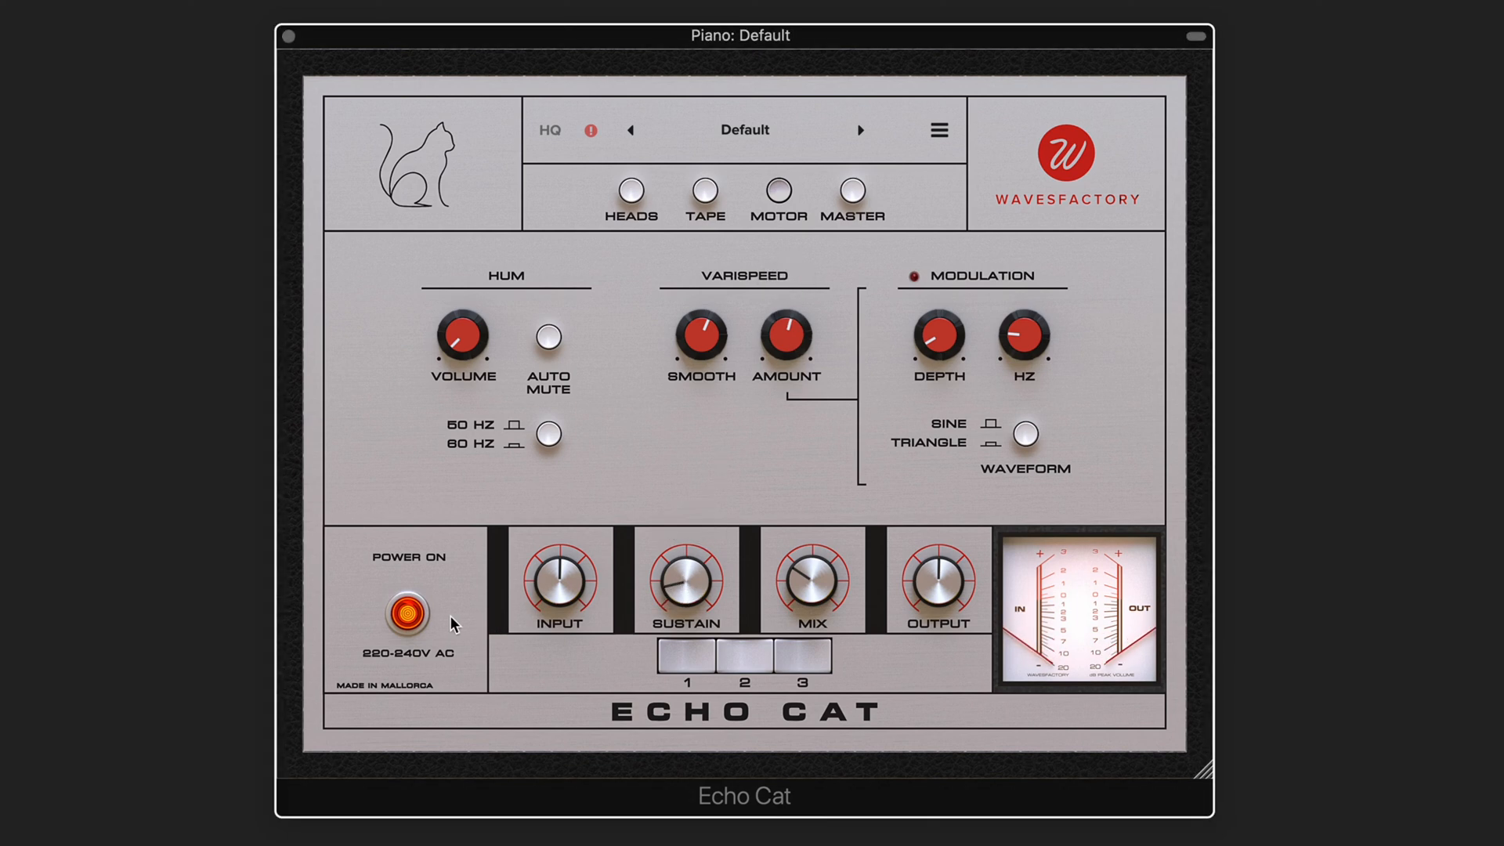
{"action": "left_click", "coordinate": [408, 615]}
{"action": "left_click", "coordinate": [409, 618]}
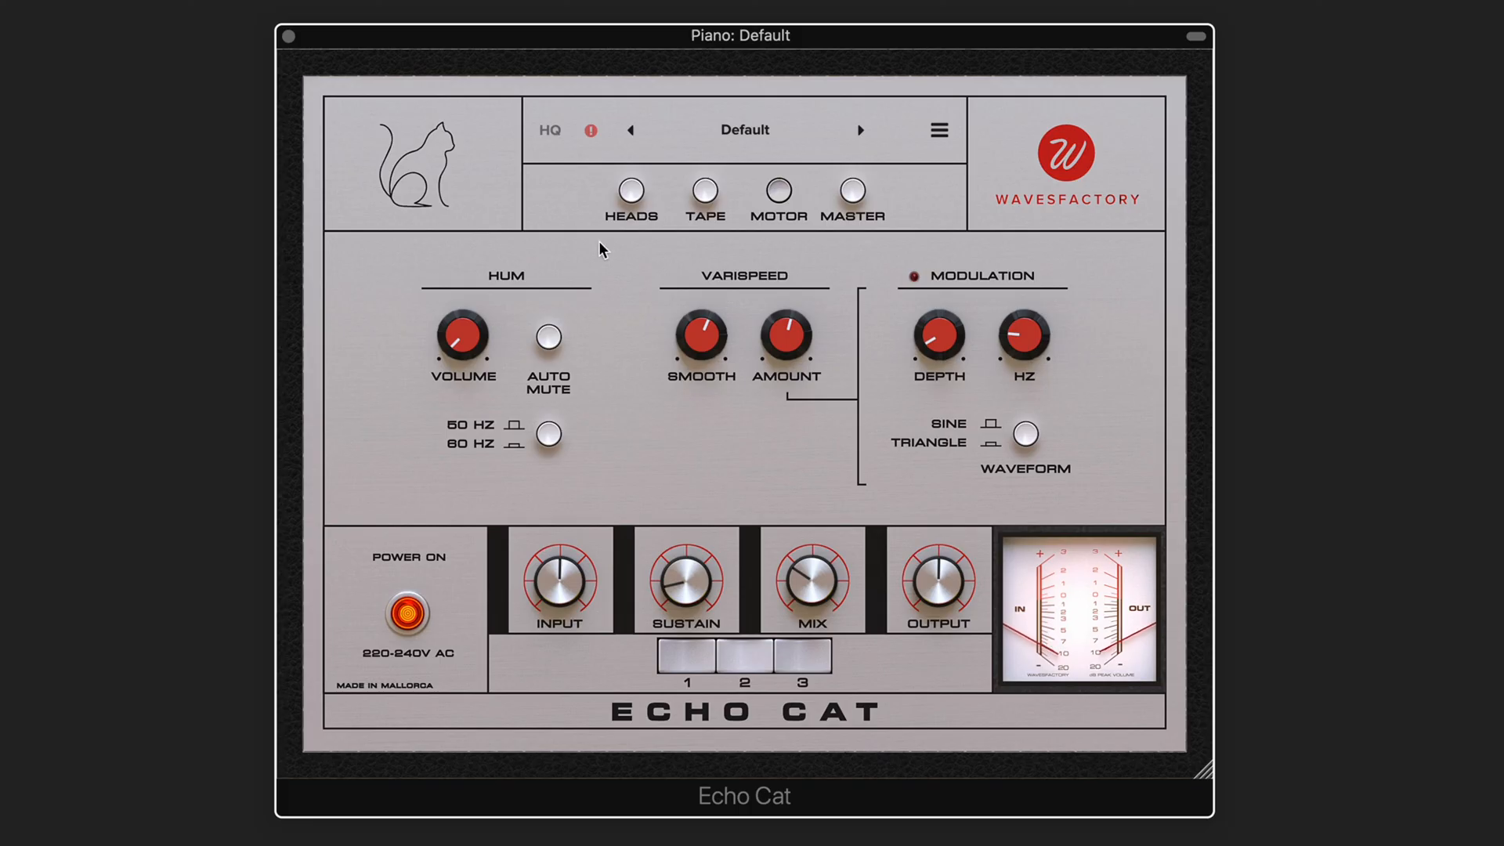
- In the Heads settings, toggle Head 1's Sync, shorten the Time of Heads 1 and 2, and lengthen Head 3's Time slightly
{"action": "left_click", "coordinate": [636, 188]}
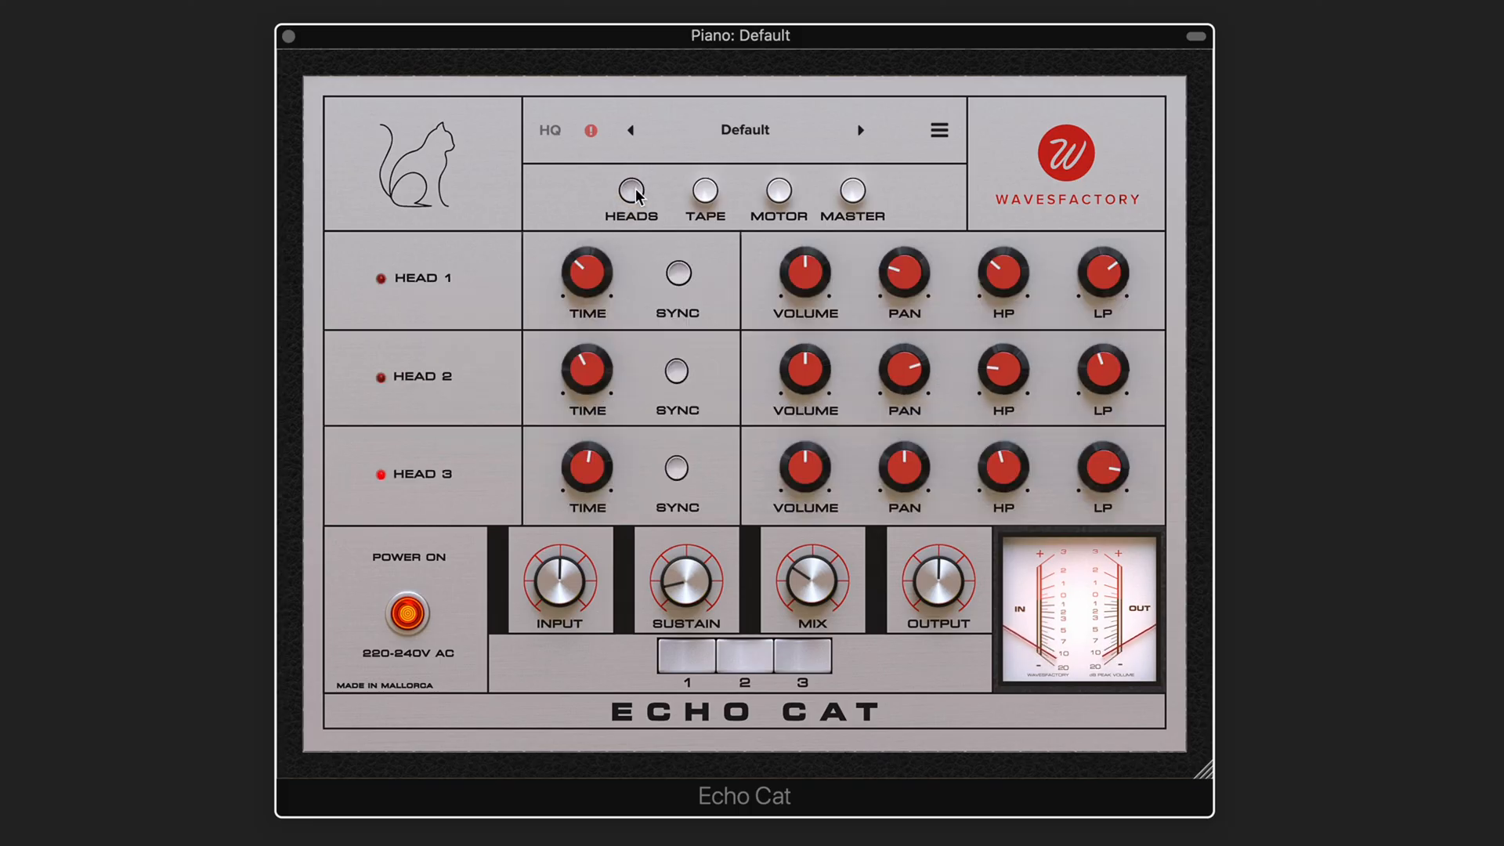
{"action": "left_click", "coordinate": [678, 274]}
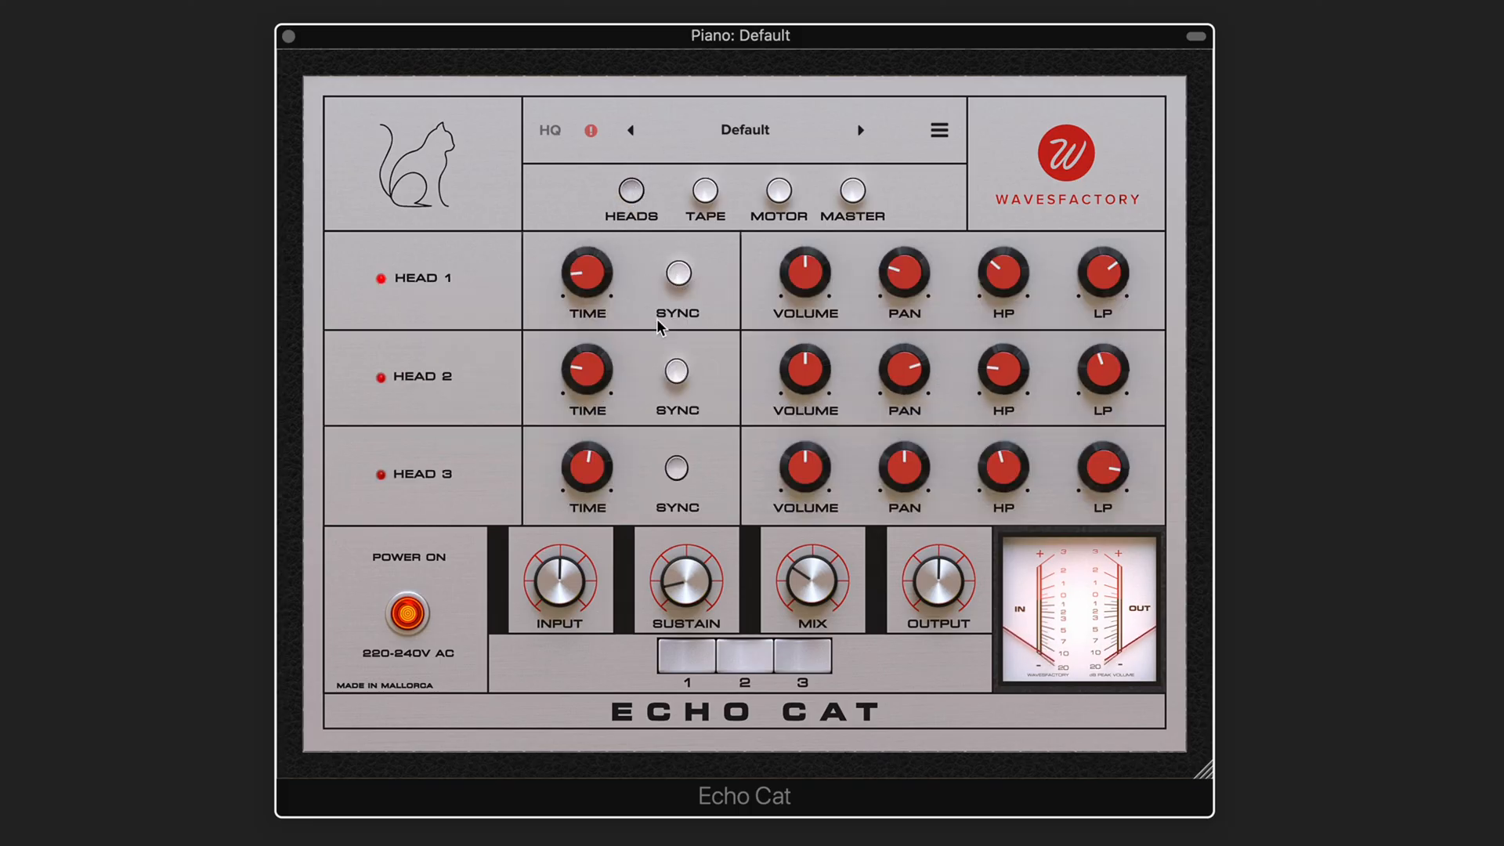
{"action": "left_click_drag", "start_coordinate": [586, 273], "coordinate": [582, 360]}
{"action": "left_click_drag", "start_coordinate": [577, 300], "coordinate": [577, 372]}
{"action": "mouse_move", "coordinate": [582, 459]}
{"action": "left_mouse_down"}
{"action": "mouse_move", "coordinate": [562, 482]}
{"action": "mouse_move", "coordinate": [571, 436]}
{"action": "left_mouse_up"}
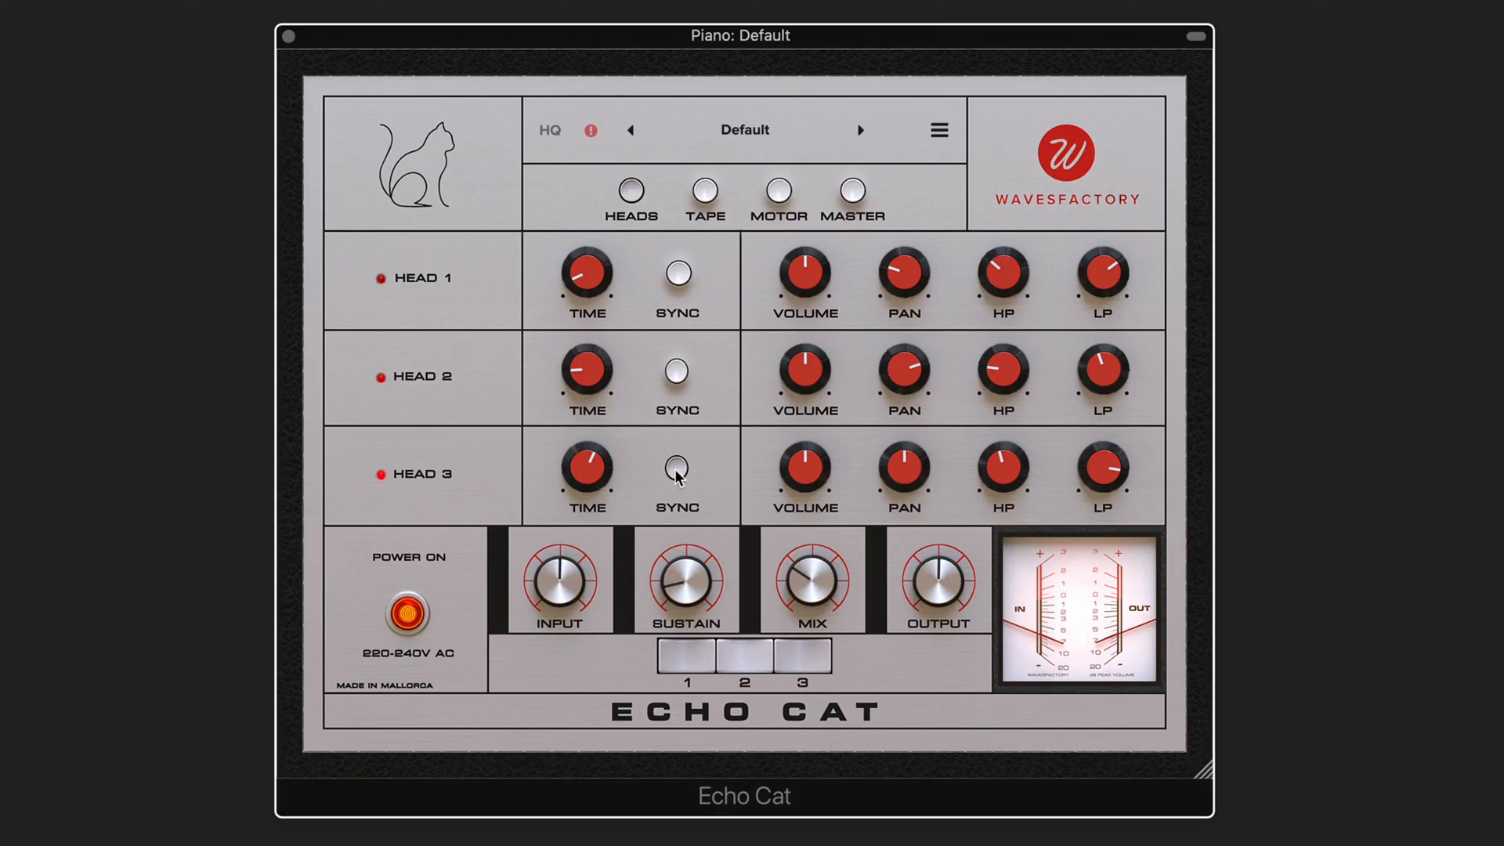
- Lower Head 3's Volume slightly and raise Sustain a little more
{"action": "left_click_drag", "start_coordinate": [799, 459], "coordinate": [797, 464]}
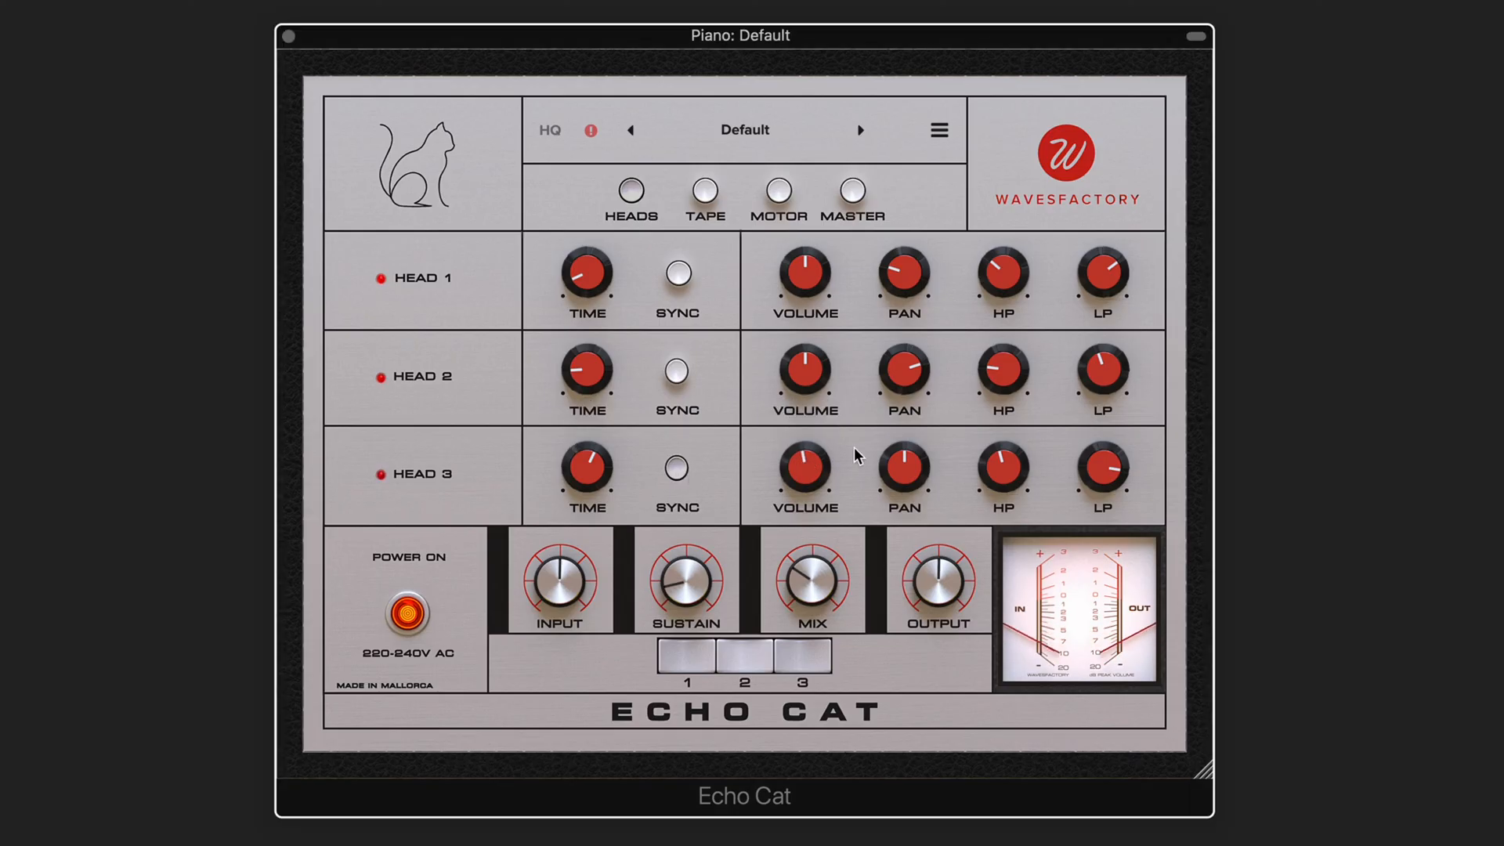
{"action": "left_click_drag", "start_coordinate": [712, 561], "coordinate": [710, 549]}
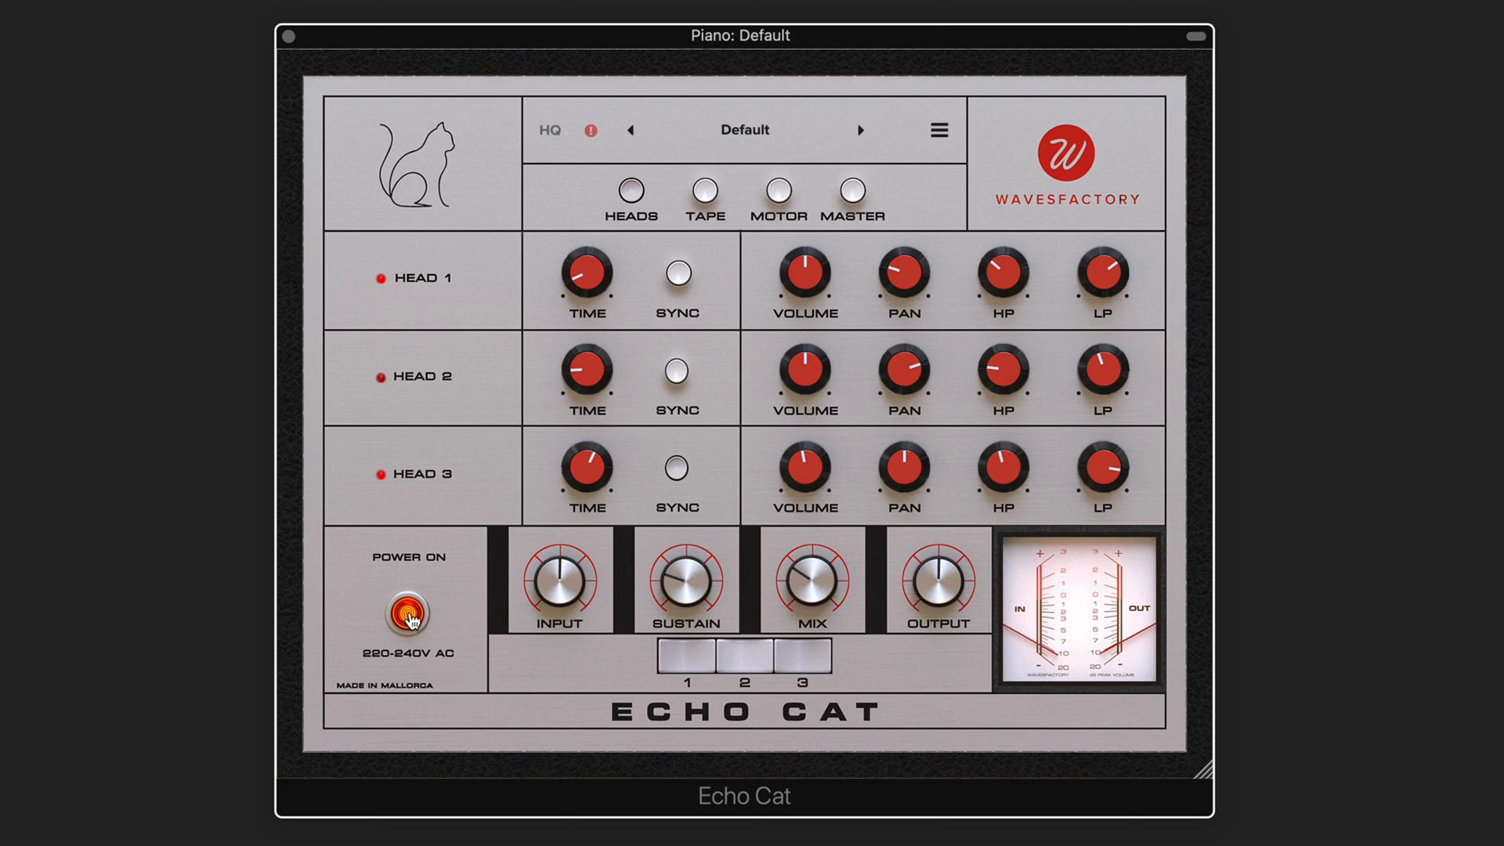
{"action": "left_click", "coordinate": [586, 463]}
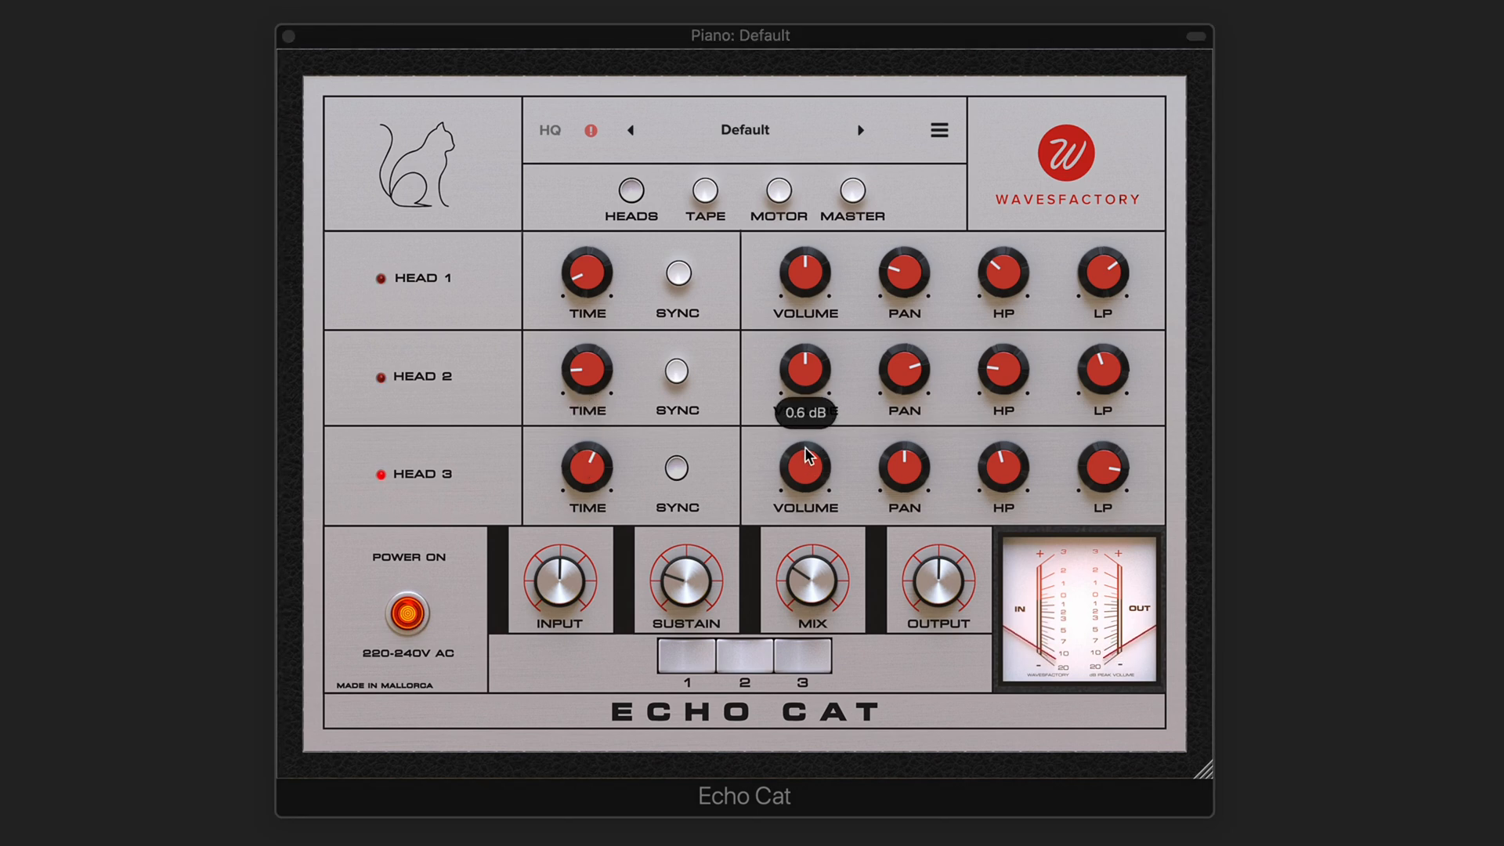
- Lower the Volume of Heads 1 and 2, raise Head 3's above 0 dB, pan Head 1 to about -58.5%, and reduce Head 3's high-pass cutoff
{"action": "mouse_move", "coordinate": [813, 368]}
{"action": "left_click_drag", "start_coordinate": [810, 364], "coordinate": [811, 390]}
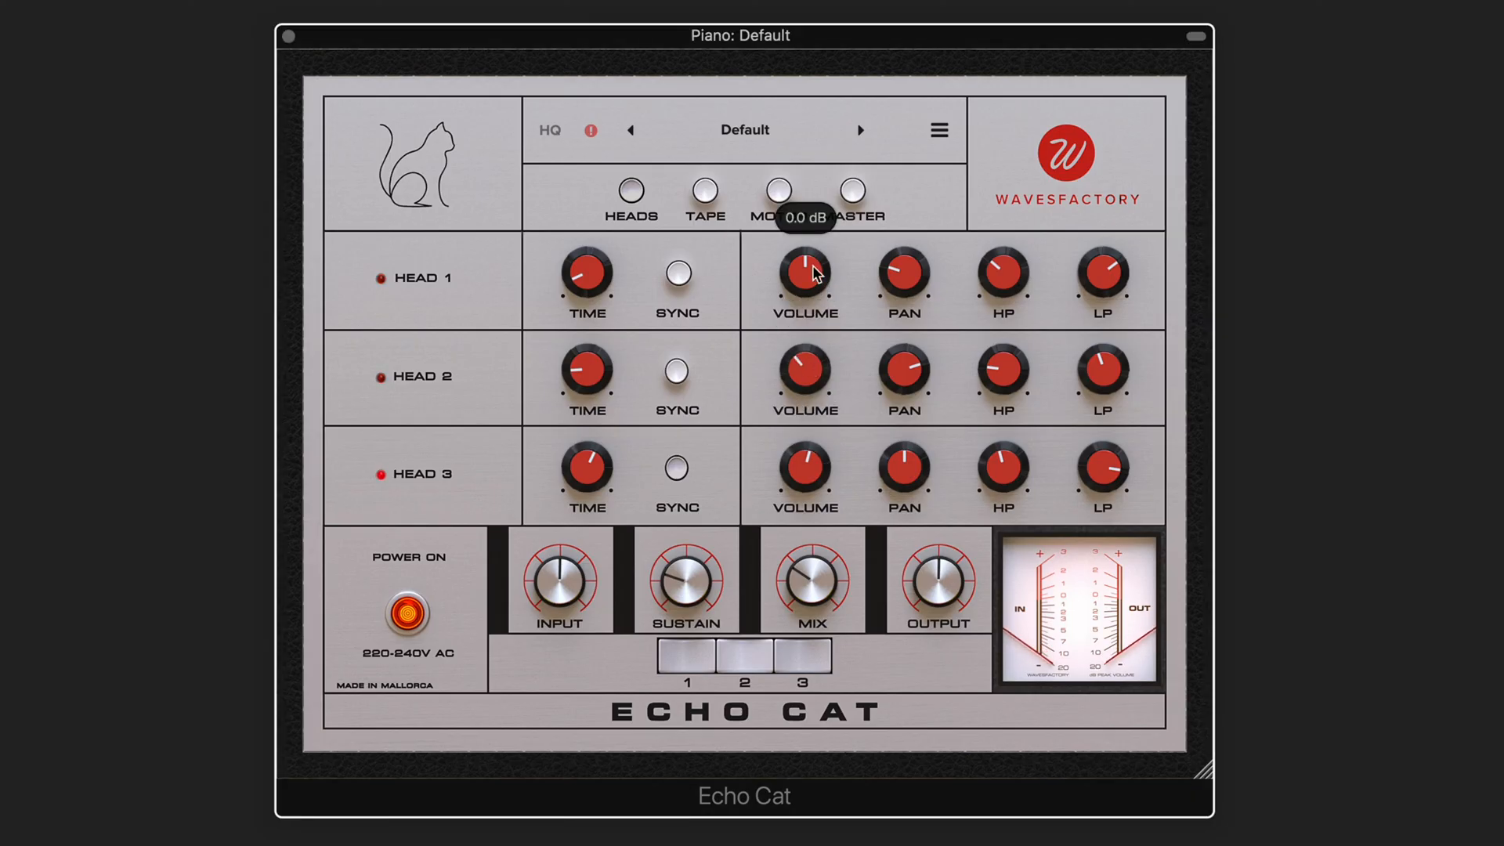
{"action": "left_click_drag", "start_coordinate": [813, 274], "coordinate": [813, 293]}
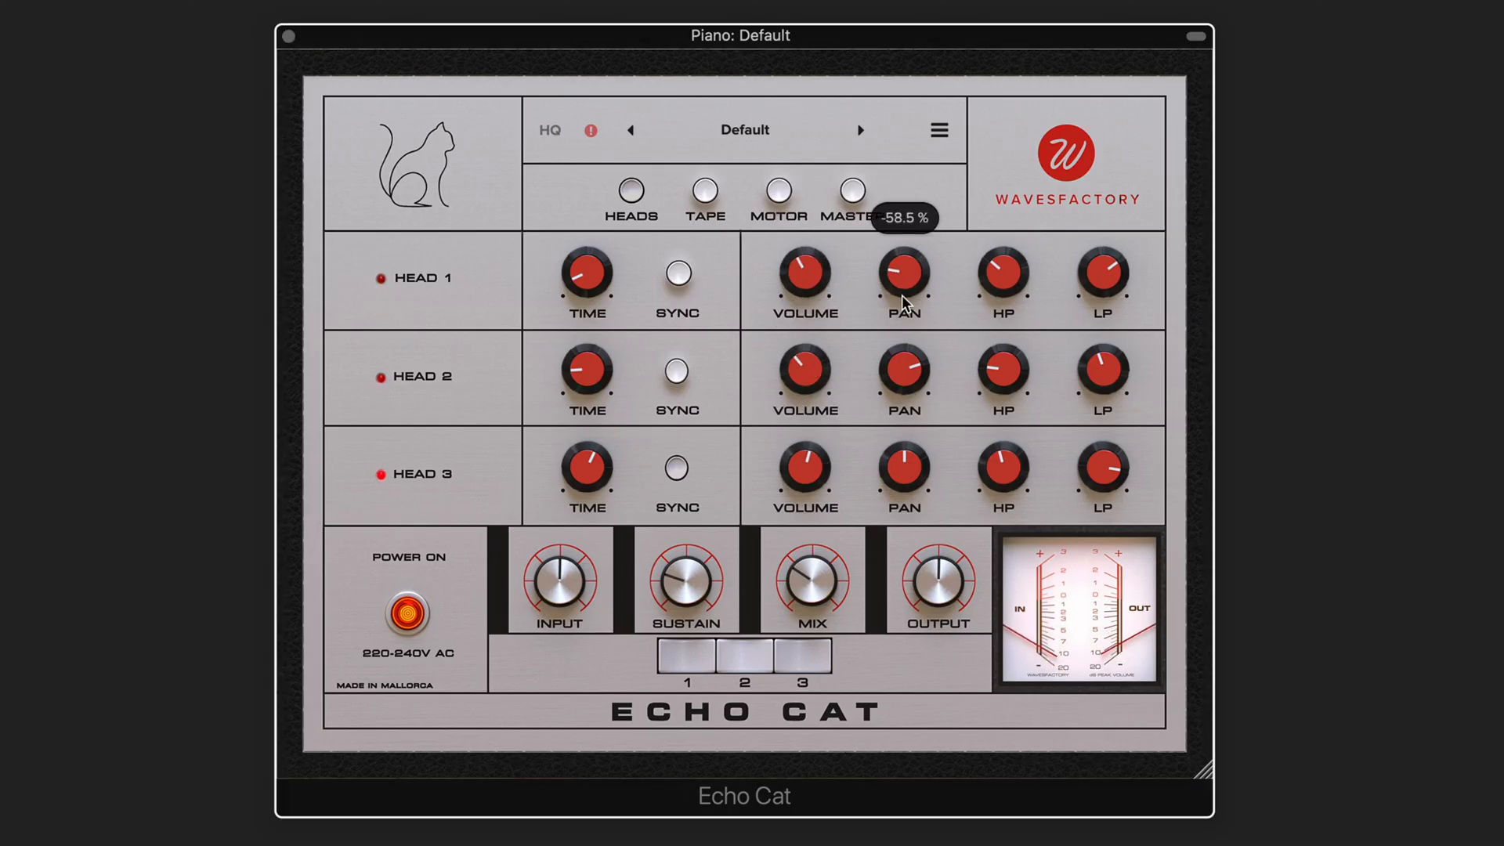
{"action": "mouse_move", "coordinate": [917, 368]}
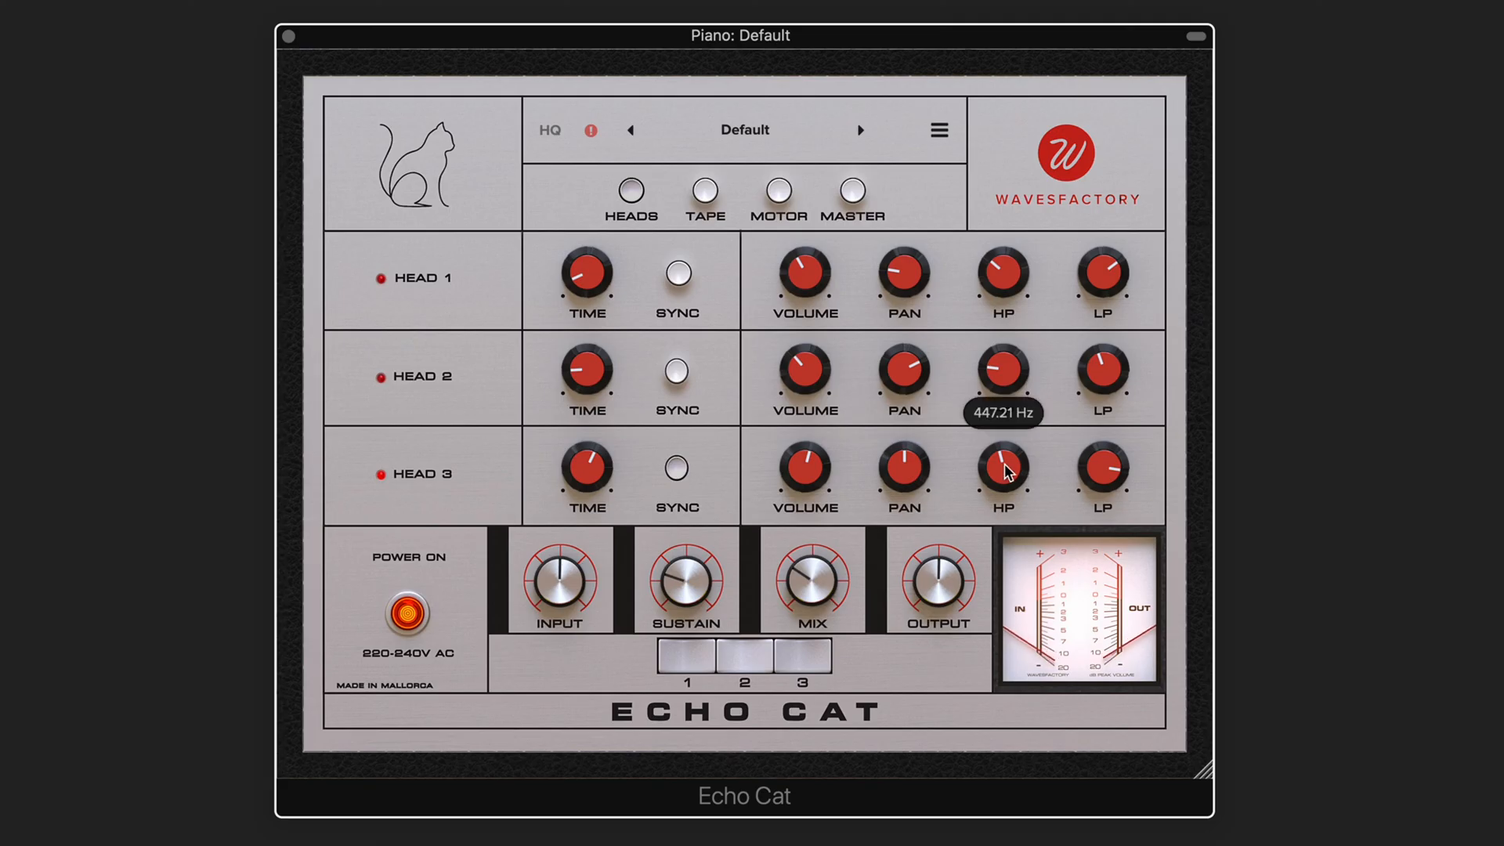
{"action": "left_click_drag", "start_coordinate": [1006, 466], "coordinate": [1008, 481]}
- In the Motor settings, set the Modulation rate to about 3.5 Hz and its Depth to about 4.9%, and toggle the Waveform
{"action": "left_click", "coordinate": [779, 191]}
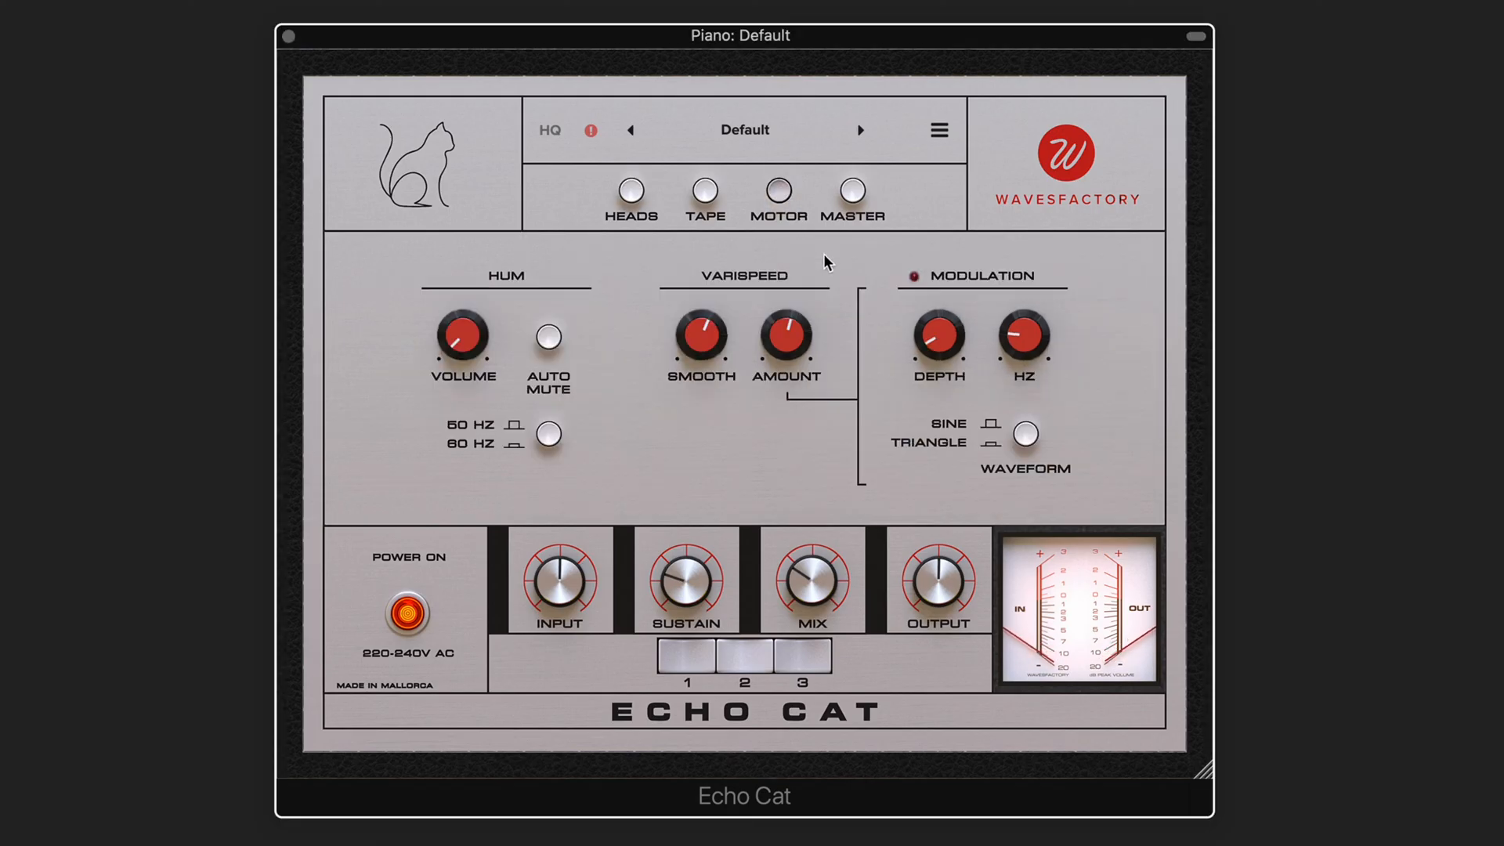
{"action": "left_click_drag", "start_coordinate": [1035, 335], "coordinate": [1028, 294]}
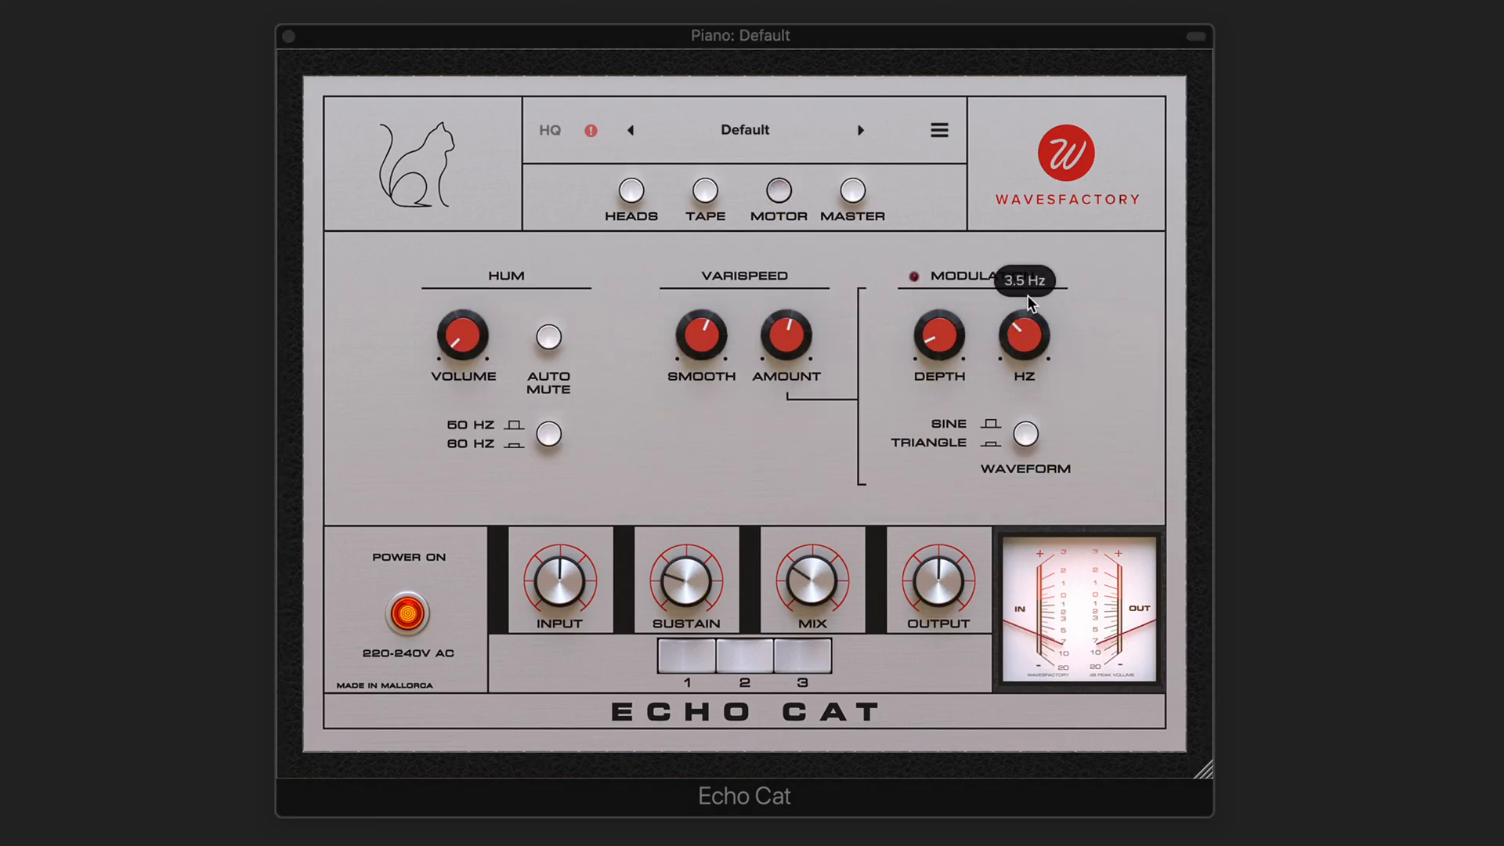
{"action": "mouse_move", "coordinate": [781, 339]}
{"action": "mouse_move", "coordinate": [933, 344]}
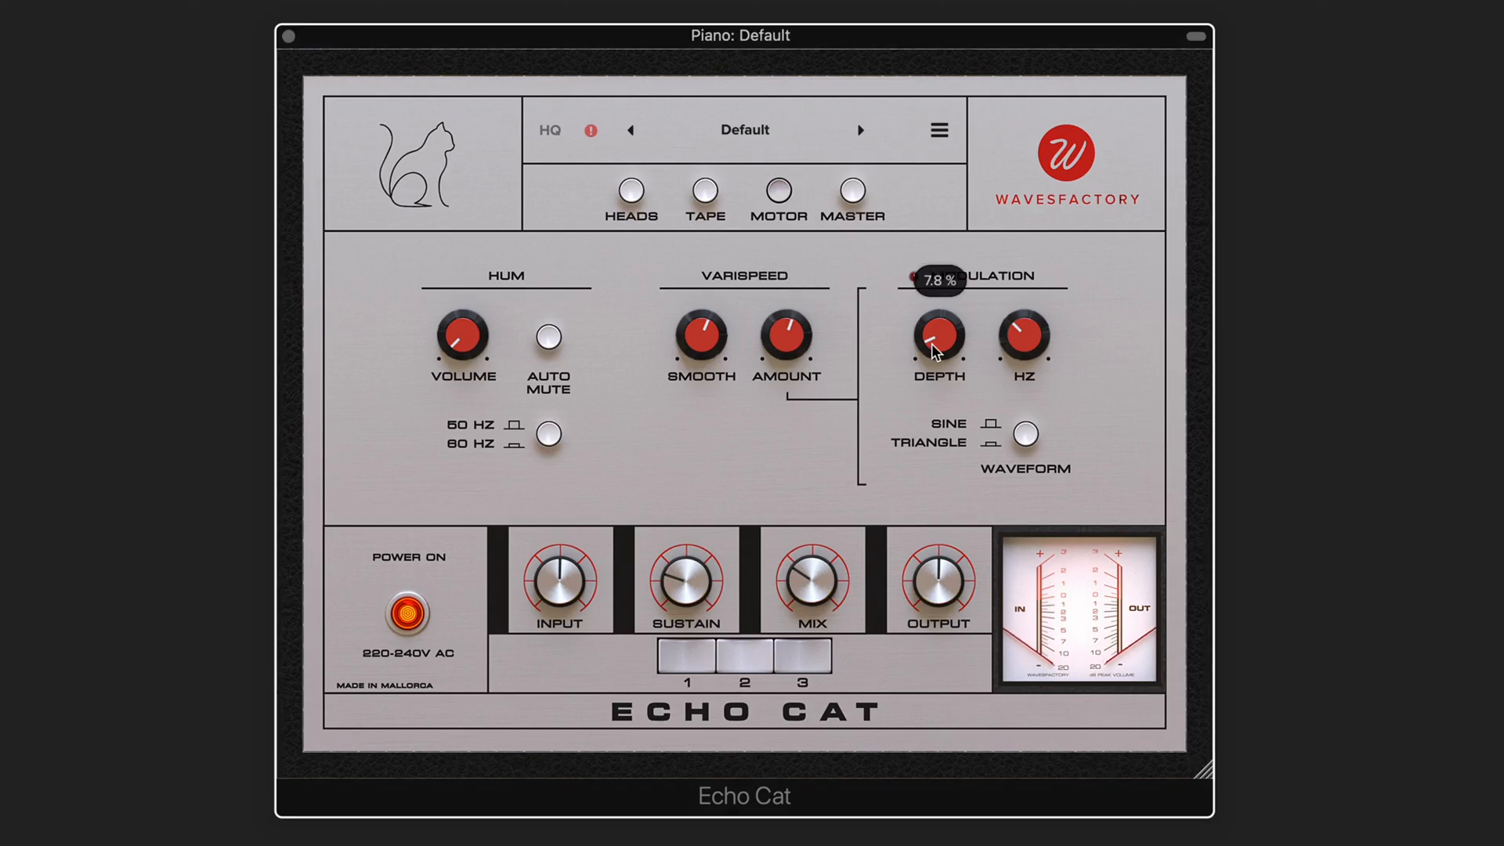
{"action": "left_click_drag", "start_coordinate": [933, 349], "coordinate": [932, 349]}
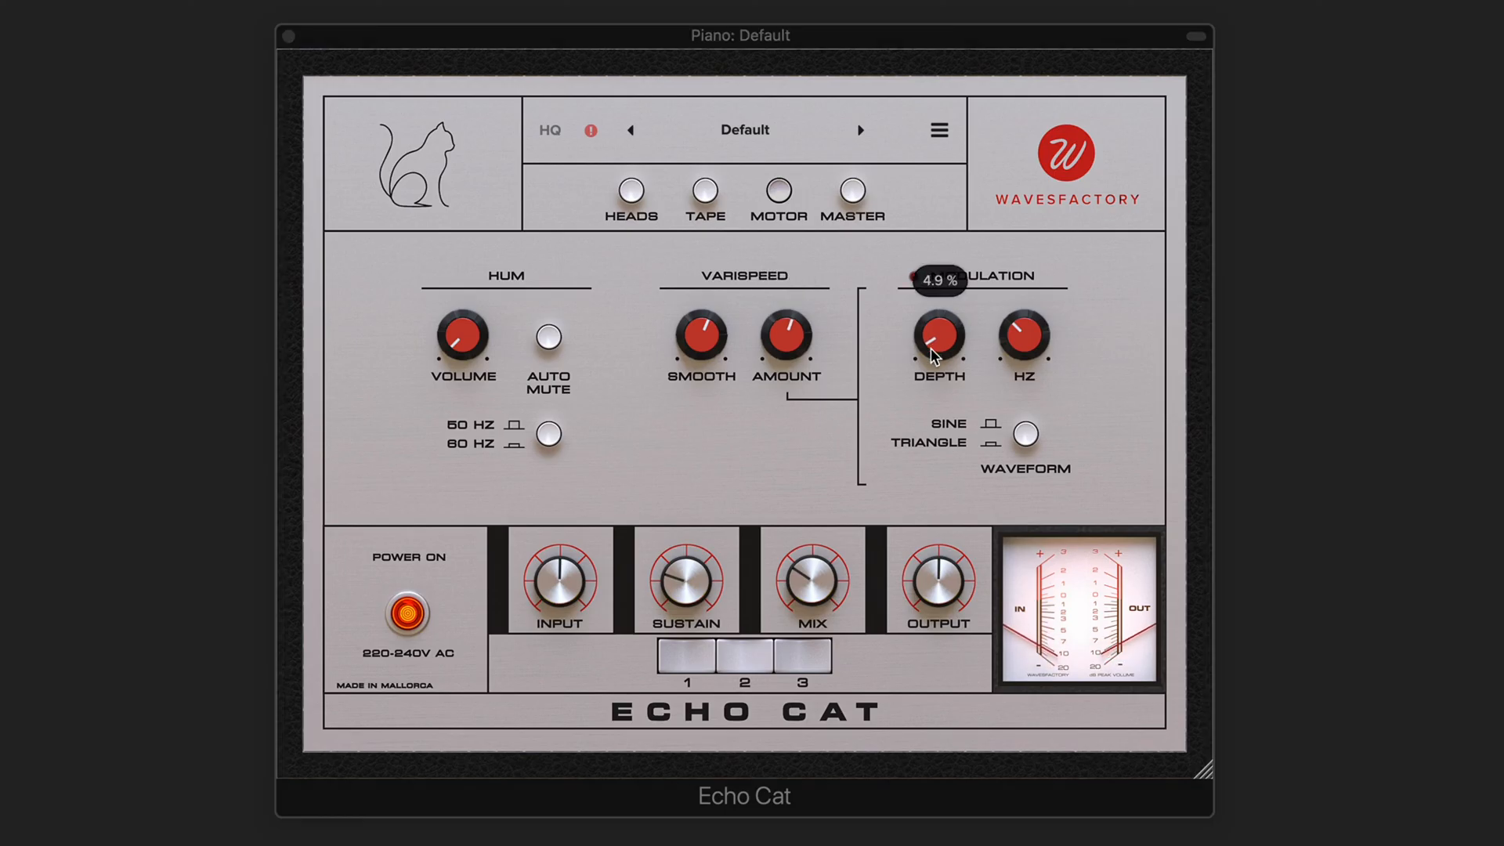
{"action": "left_click", "coordinate": [1025, 436]}
- Lower Head 1's Volume further, set Head 2's Volume to about -12.5 dB, and toggle the power off and on to compare
{"action": "left_click", "coordinate": [852, 192]}
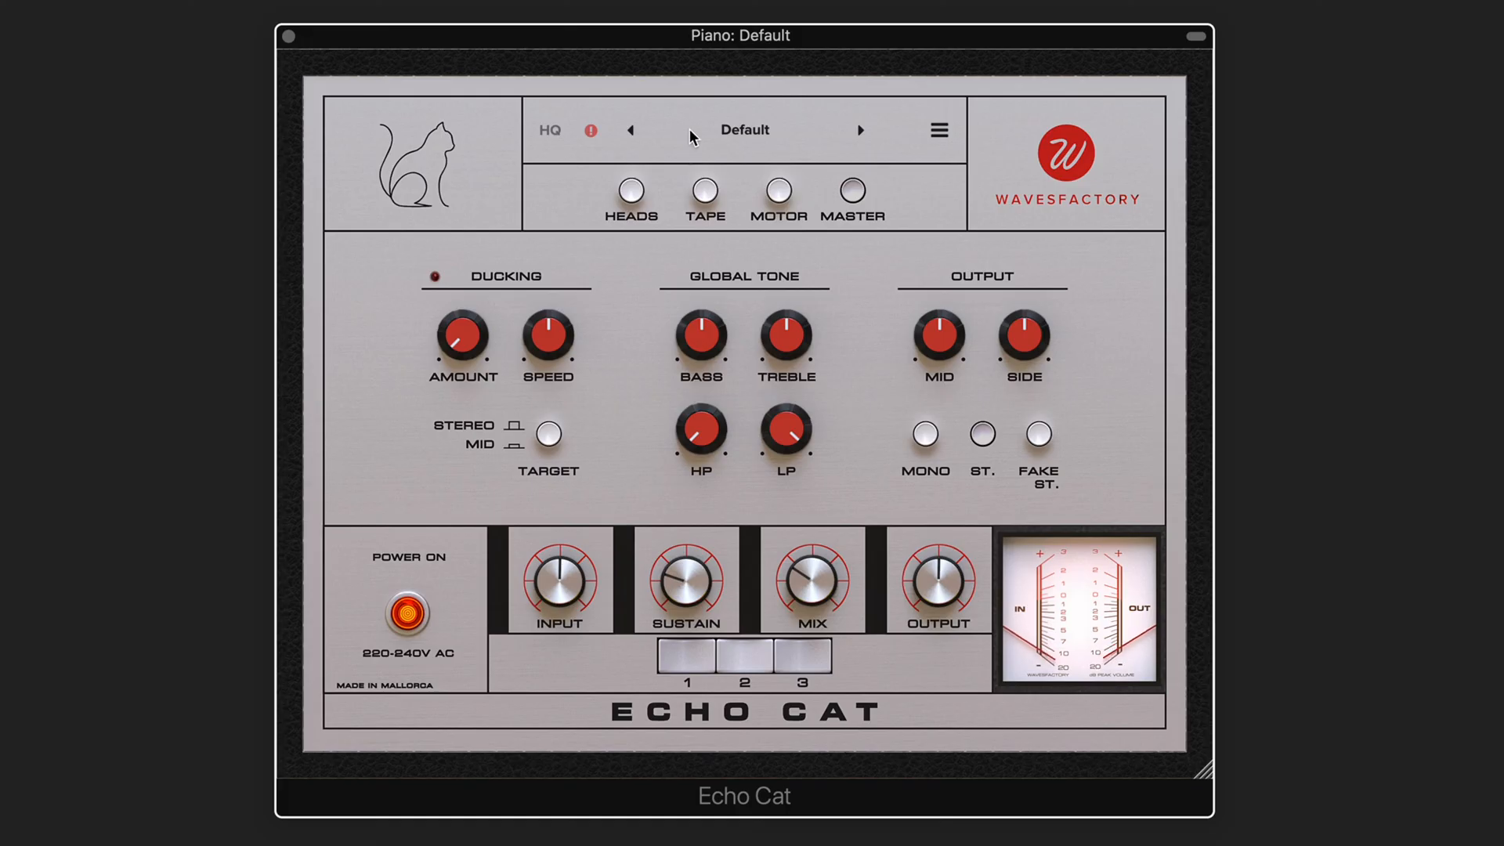
{"action": "left_click", "coordinate": [633, 192]}
{"action": "left_click_drag", "start_coordinate": [805, 272], "coordinate": [805, 296]}
{"action": "mouse_move", "coordinate": [795, 374]}
{"action": "left_click_drag", "start_coordinate": [795, 370], "coordinate": [808, 368]}
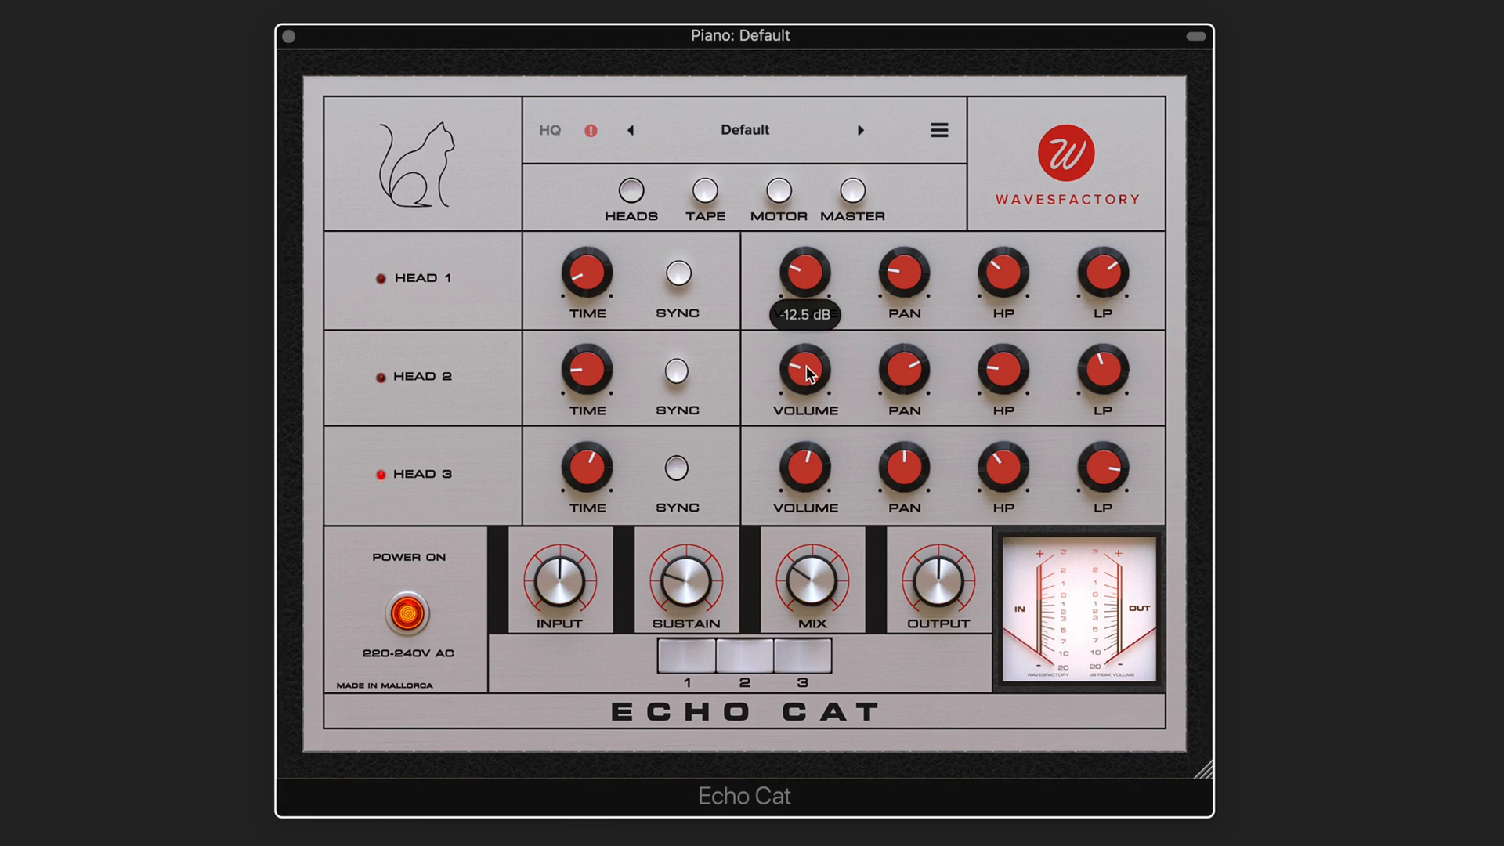
{"action": "left_click", "coordinate": [407, 614]}
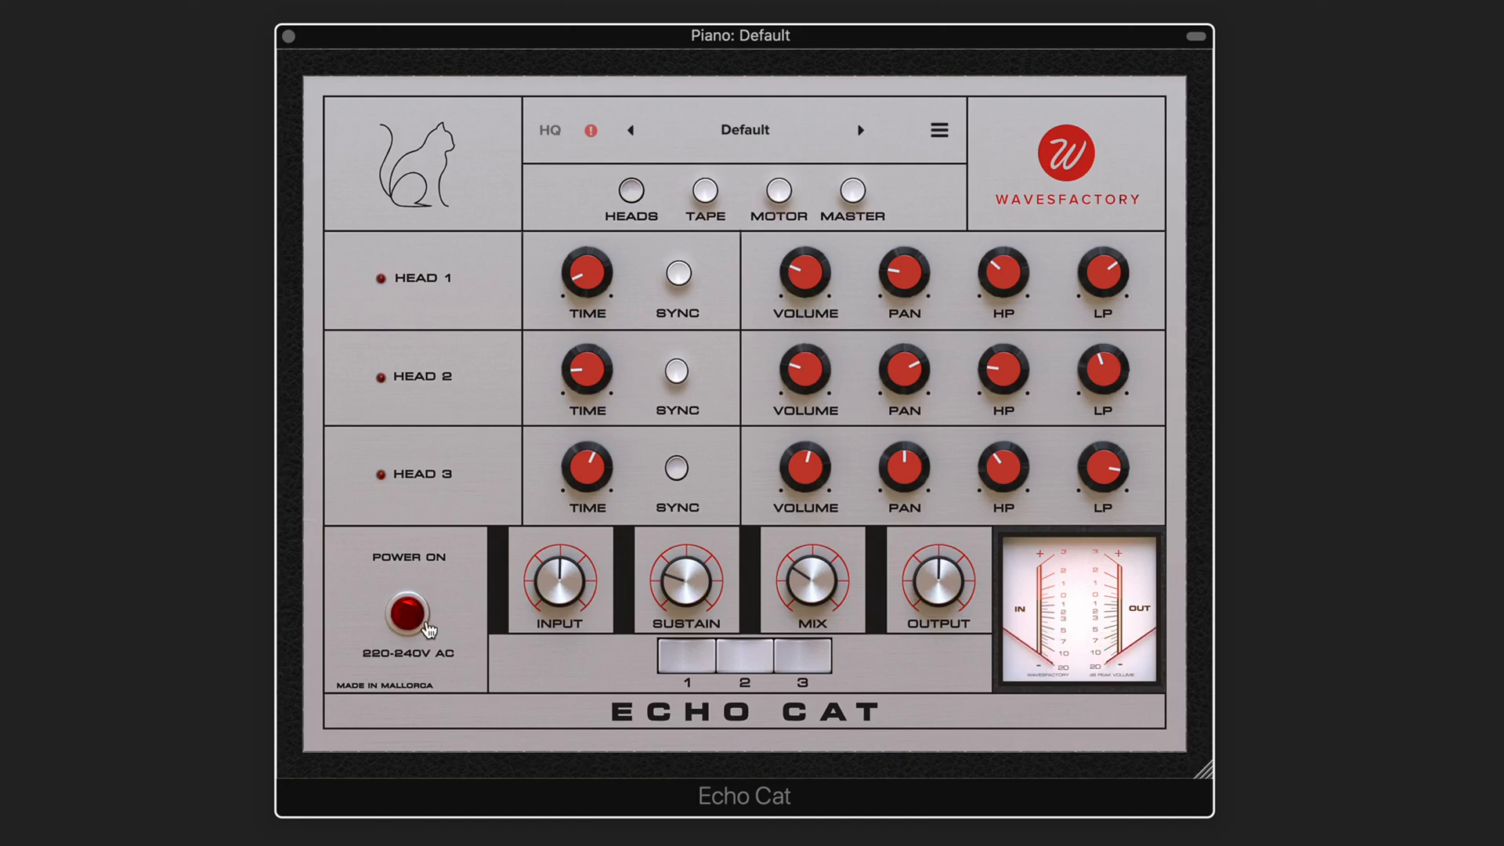
{"action": "left_click", "coordinate": [407, 614]}
- Raise Sustain past its midpoint, increase the Mix, and pull Sustain back down
{"action": "mouse_move", "coordinate": [687, 584]}
{"action": "left_click_drag", "start_coordinate": [687, 583], "coordinate": [682, 482]}
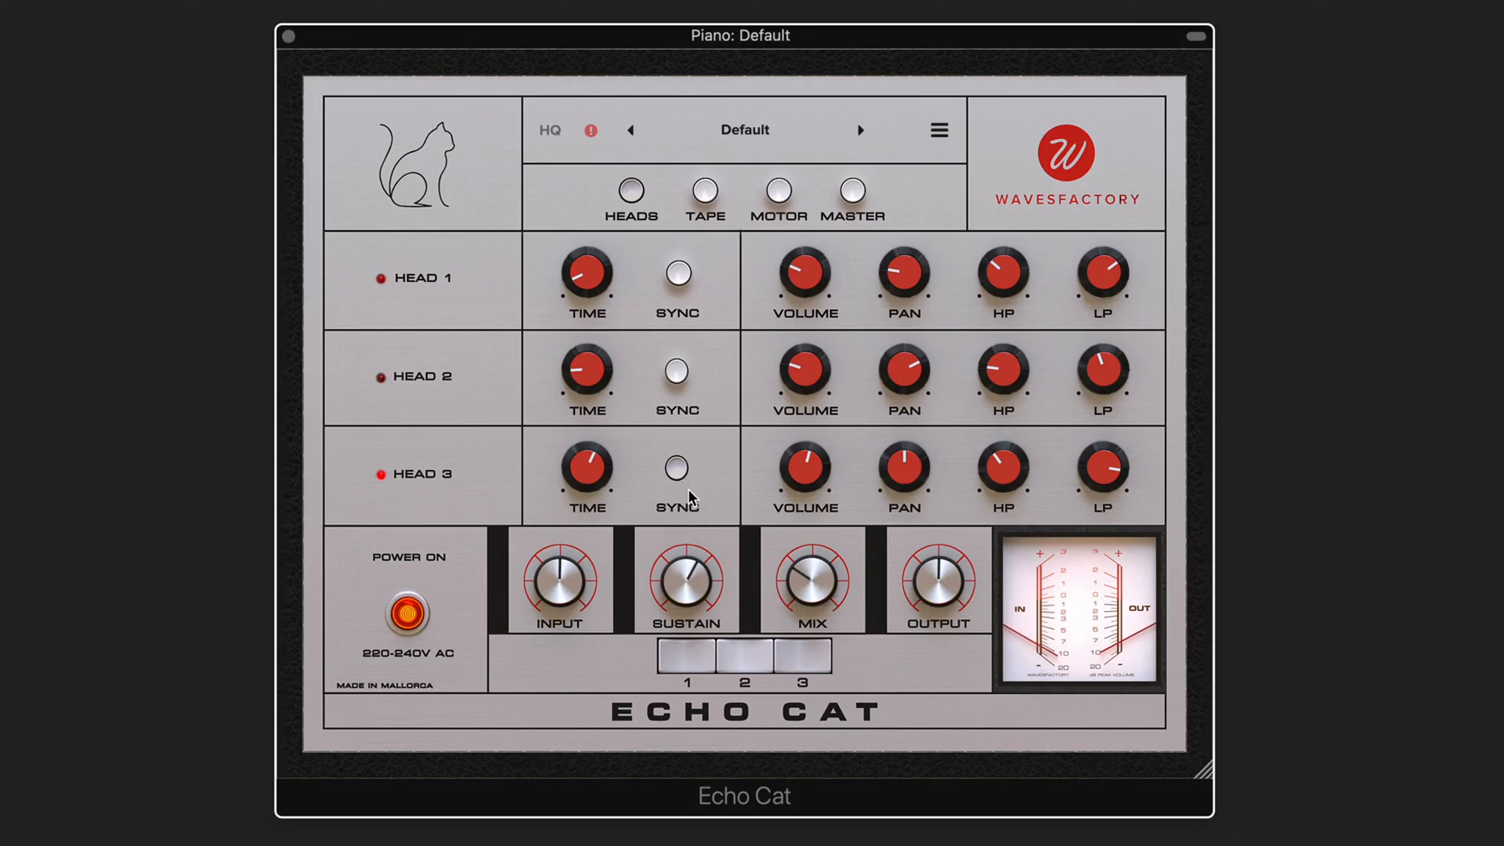
{"action": "left_click_drag", "start_coordinate": [690, 568], "coordinate": [692, 574]}
{"action": "left_click_drag", "start_coordinate": [812, 584], "coordinate": [811, 556]}
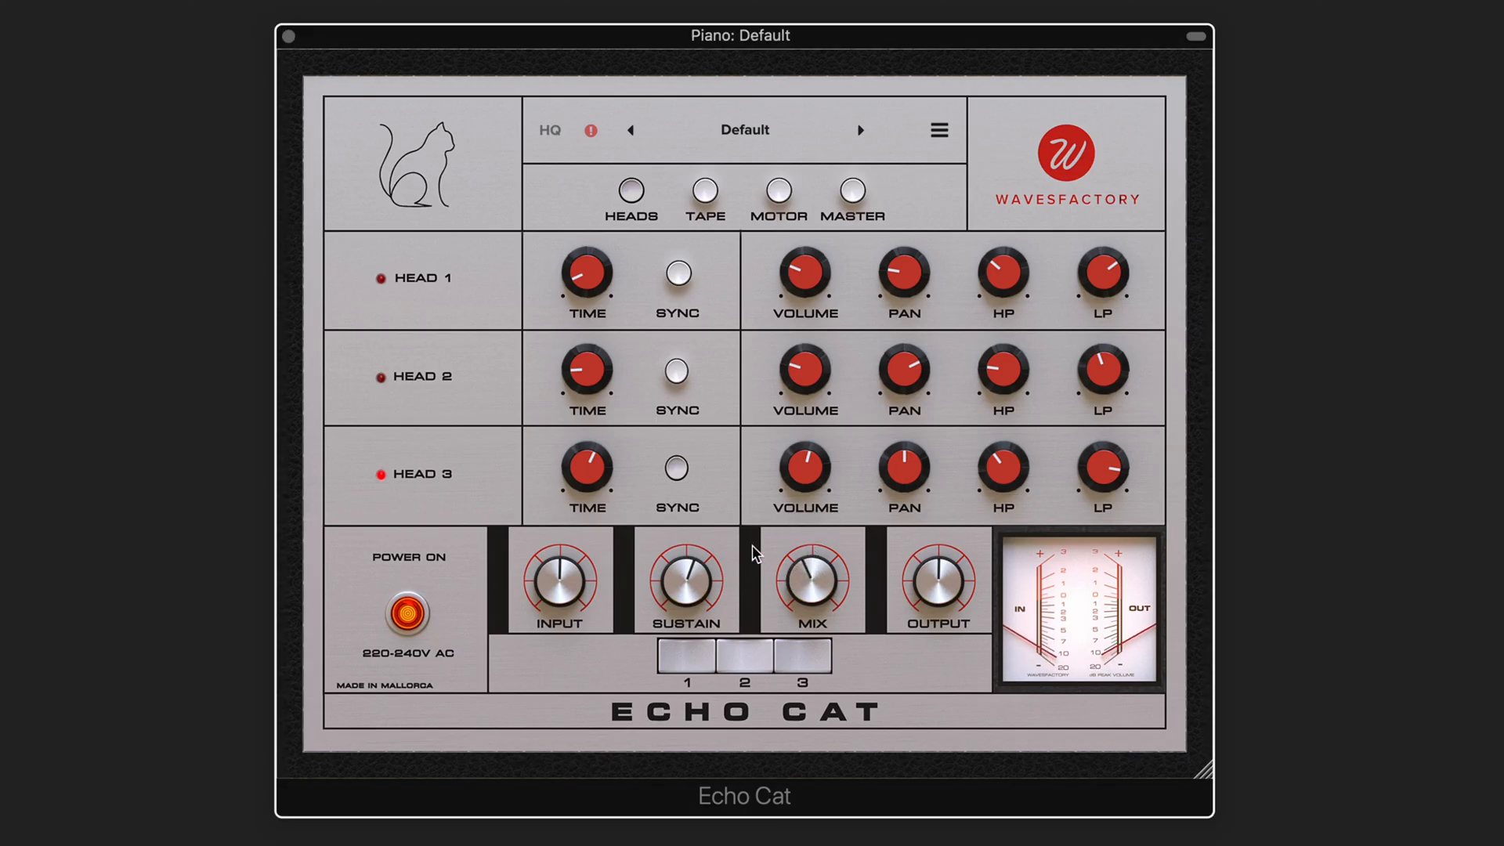
{"action": "left_click_drag", "start_coordinate": [691, 570], "coordinate": [668, 605]}
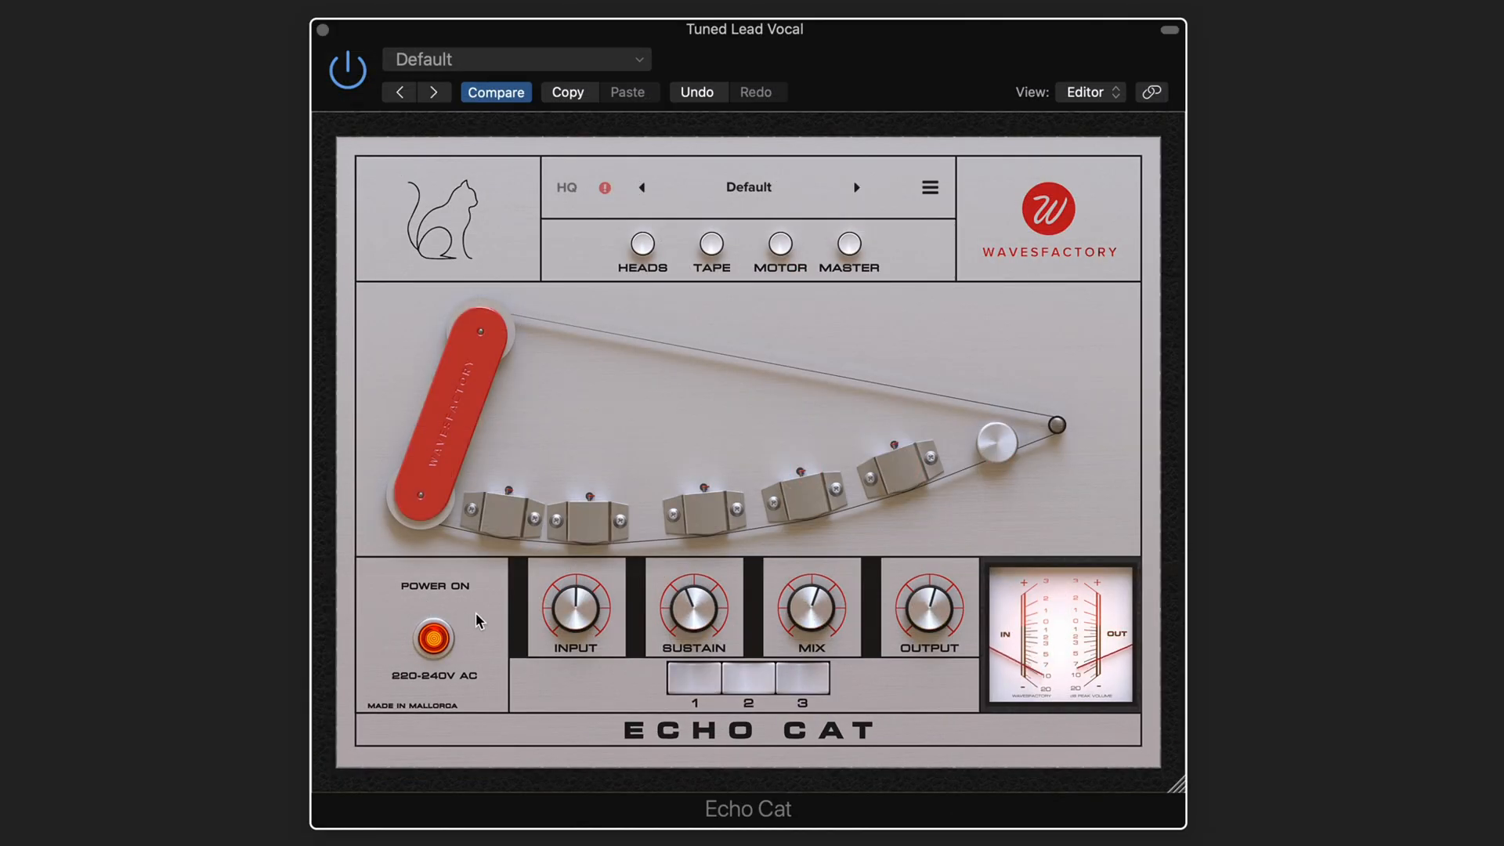
- On the Tuned Lead Vocal's Echo Cat, toggle the power off and on, and examine the delay times of the three heads
{"action": "left_click", "coordinate": [434, 640]}
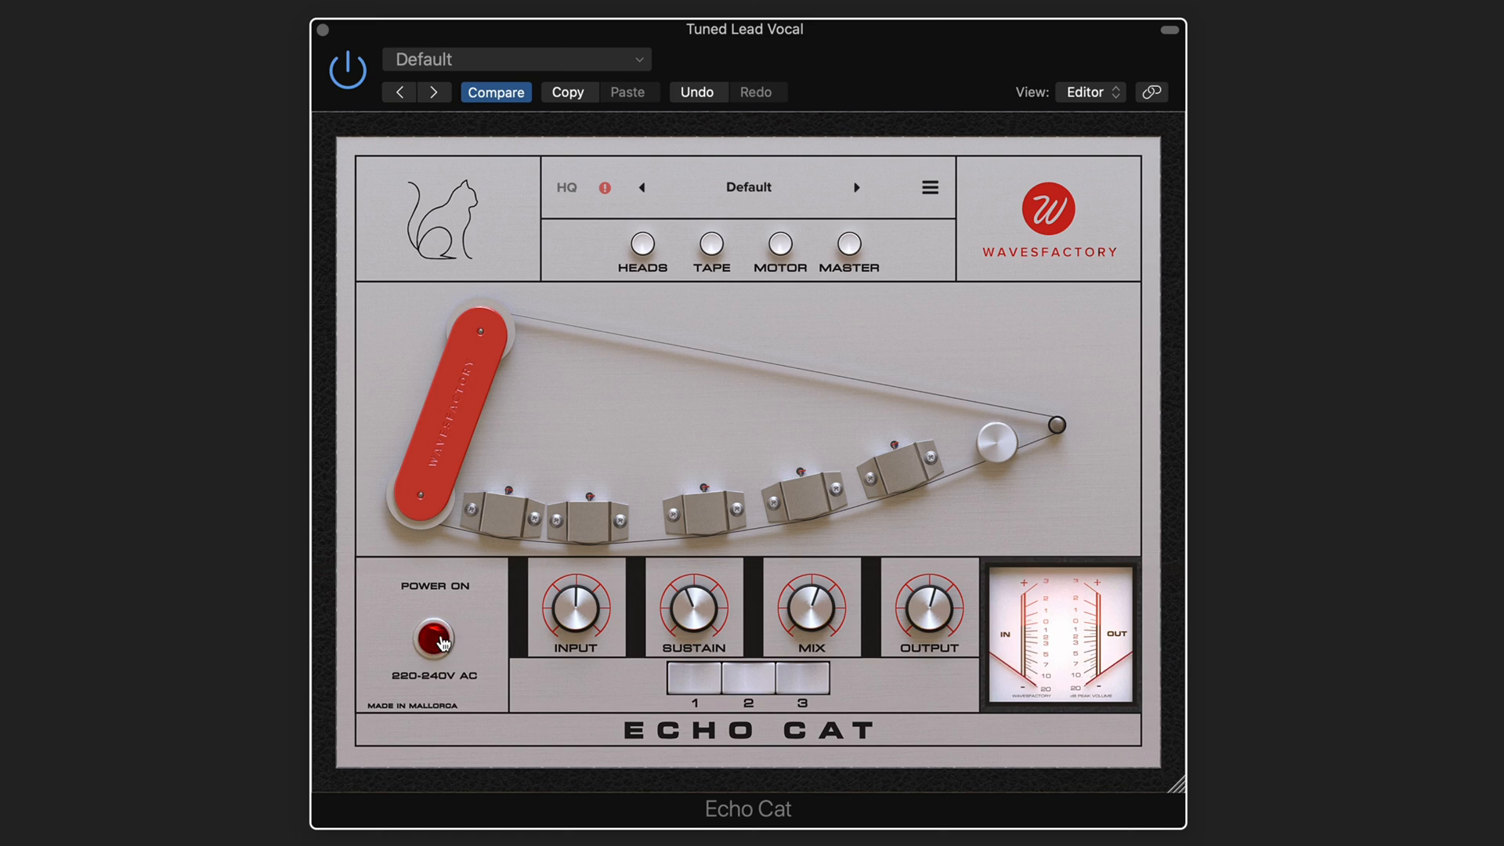
{"action": "left_click", "coordinate": [434, 640]}
{"action": "left_click", "coordinate": [642, 246]}
{"action": "mouse_move", "coordinate": [597, 338]}
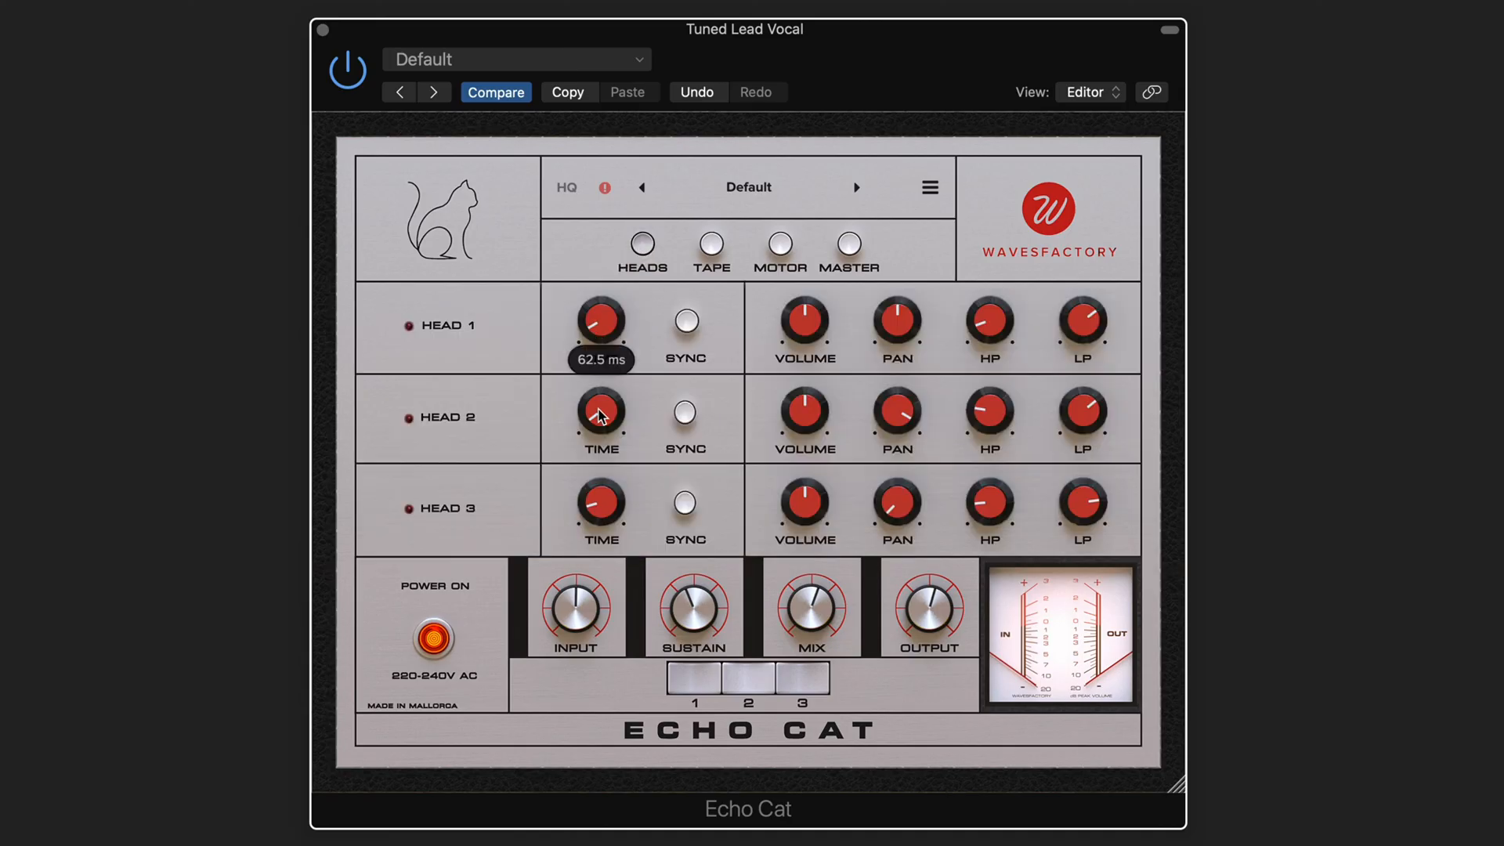
{"action": "mouse_move", "coordinate": [600, 515]}
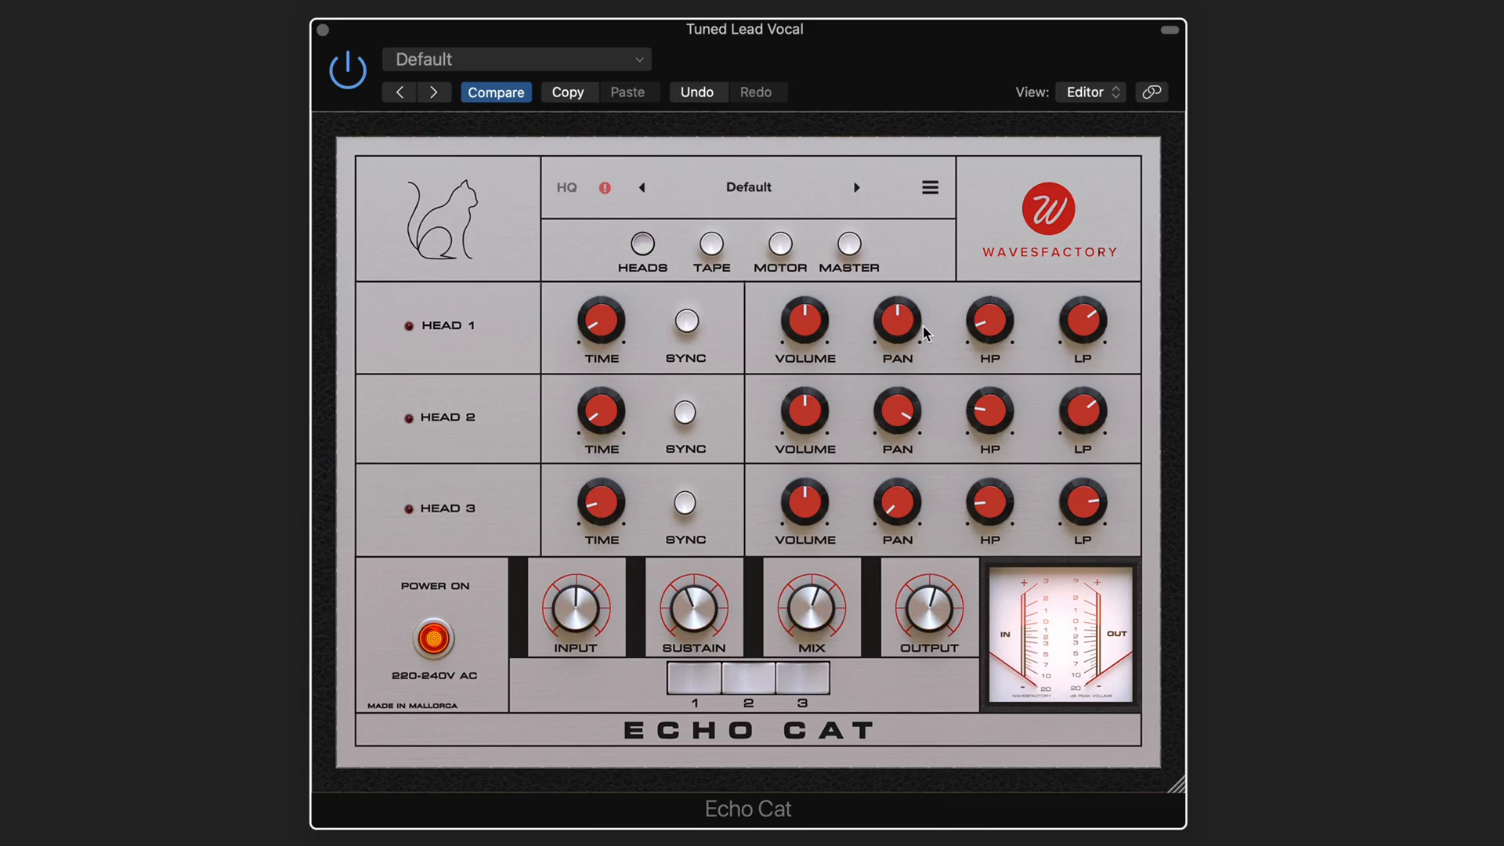
- Review the vocal delay's Tape and Motor settings, including the Varispeed Smooth and Amount
{"action": "left_click", "coordinate": [711, 244]}
{"action": "mouse_move", "coordinate": [708, 389]}
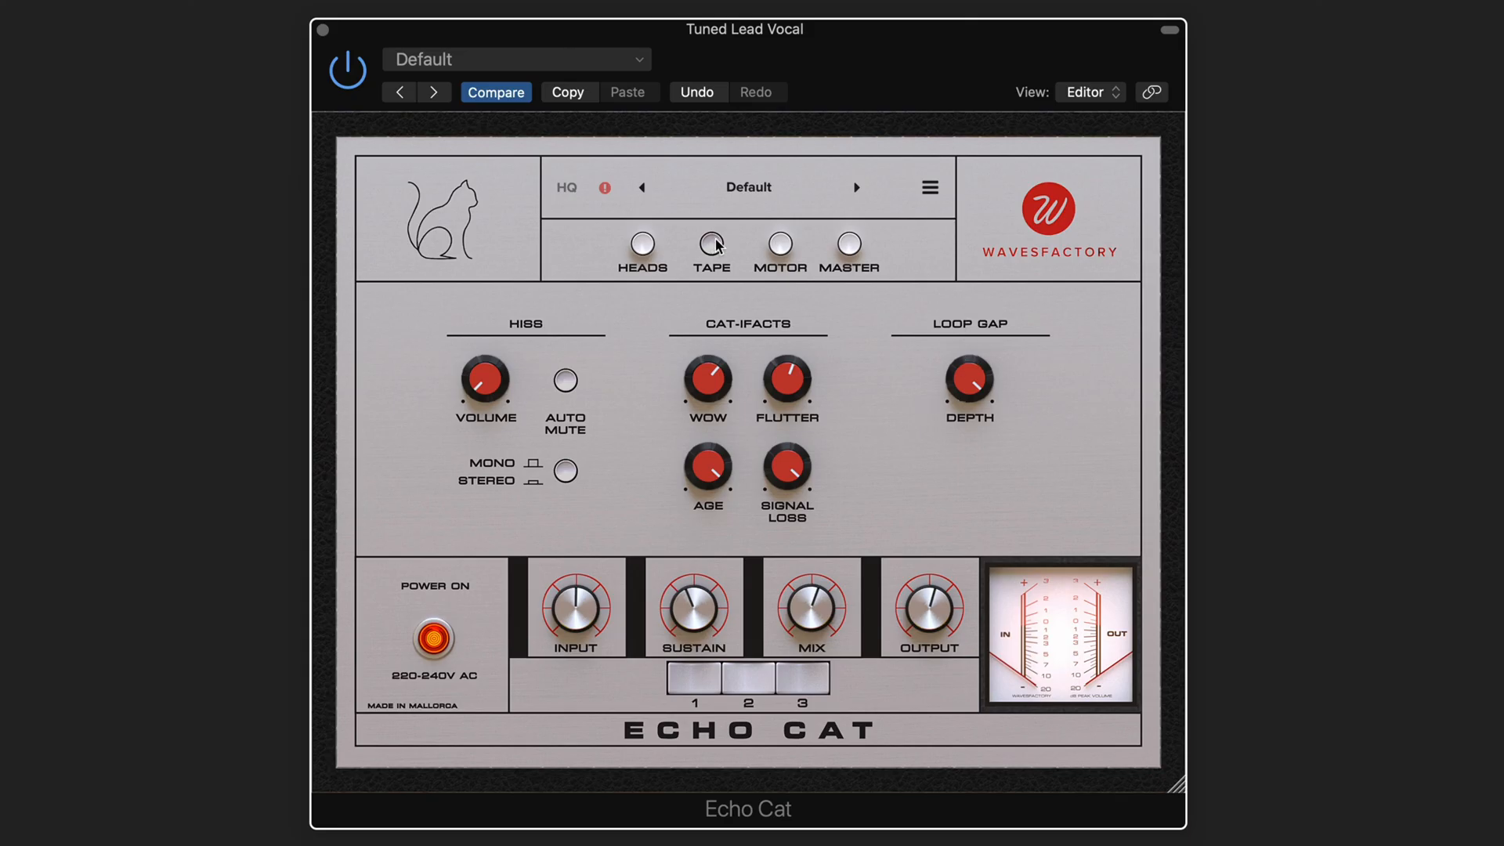
{"action": "left_click", "coordinate": [779, 246]}
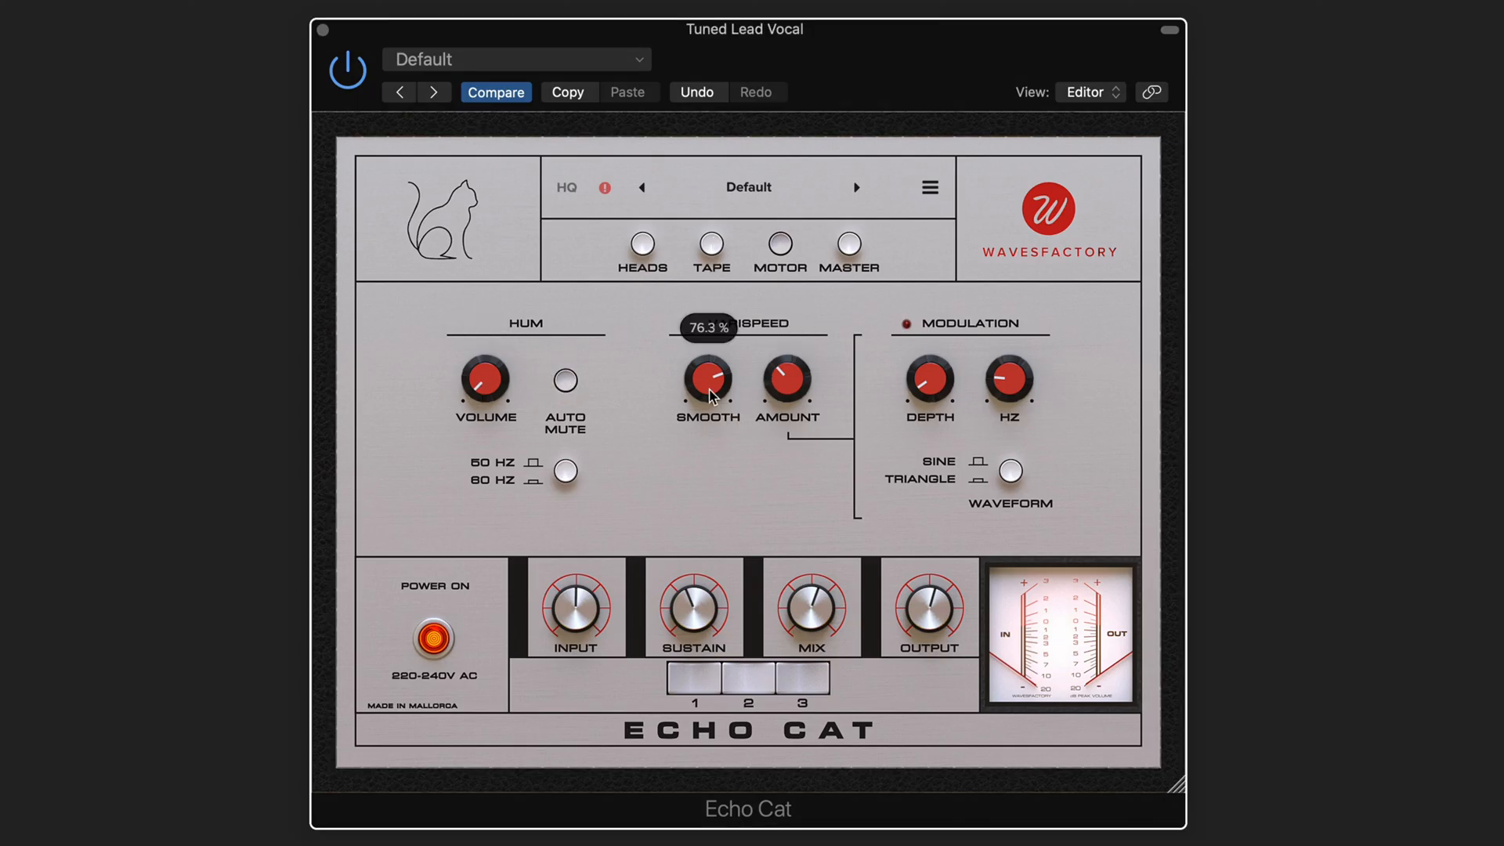
{"action": "mouse_move", "coordinate": [787, 372]}
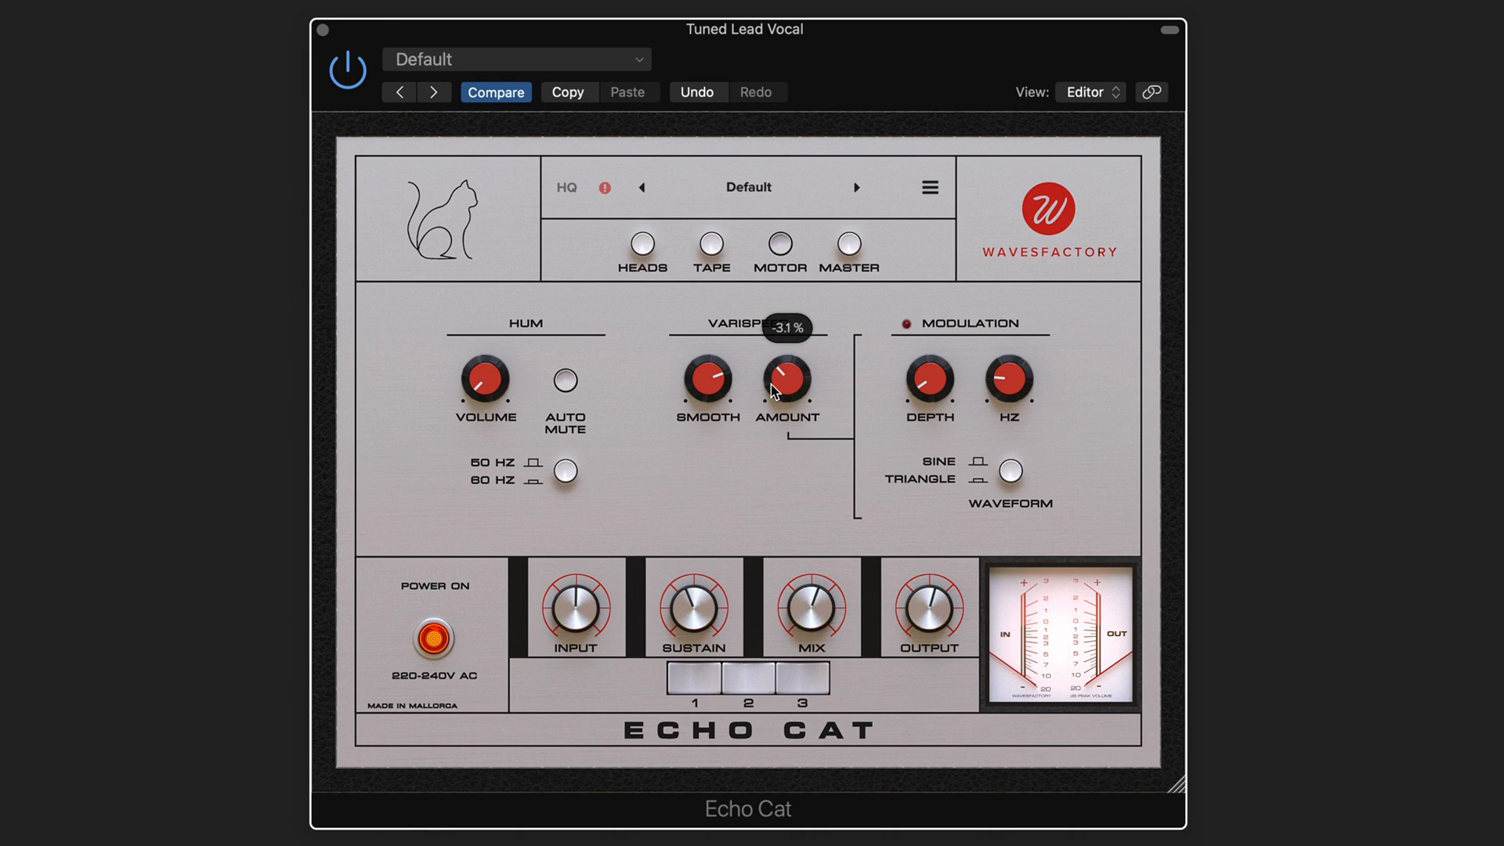
- In the Master settings, try the Ducking Amount at 0%, set it to about 46.6%, and toggle the power off and on to compare
{"action": "left_click", "coordinate": [851, 246]}
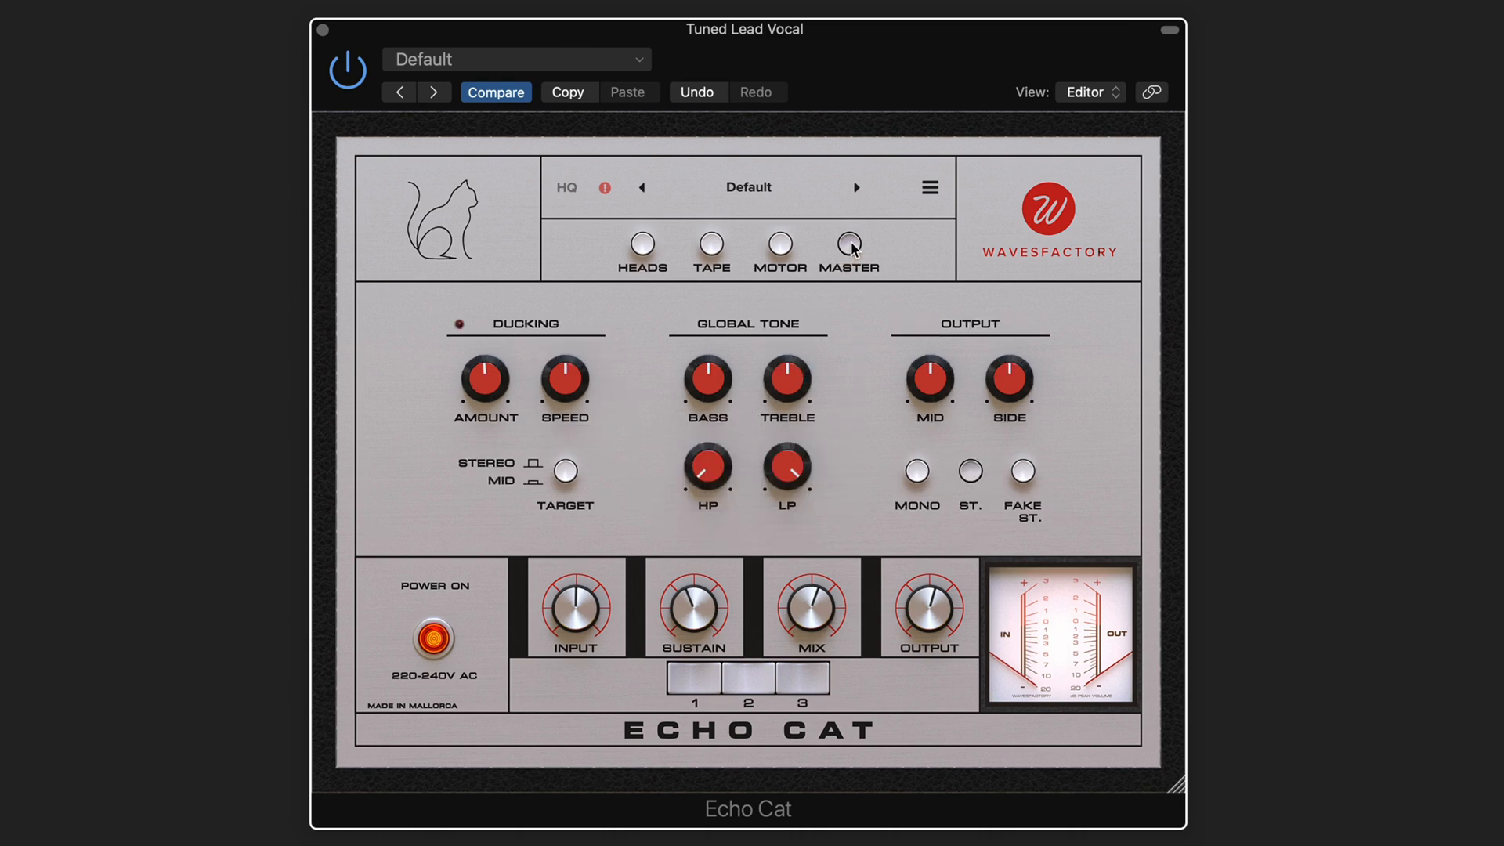
{"action": "mouse_move", "coordinate": [694, 625]}
{"action": "mouse_move", "coordinate": [484, 382]}
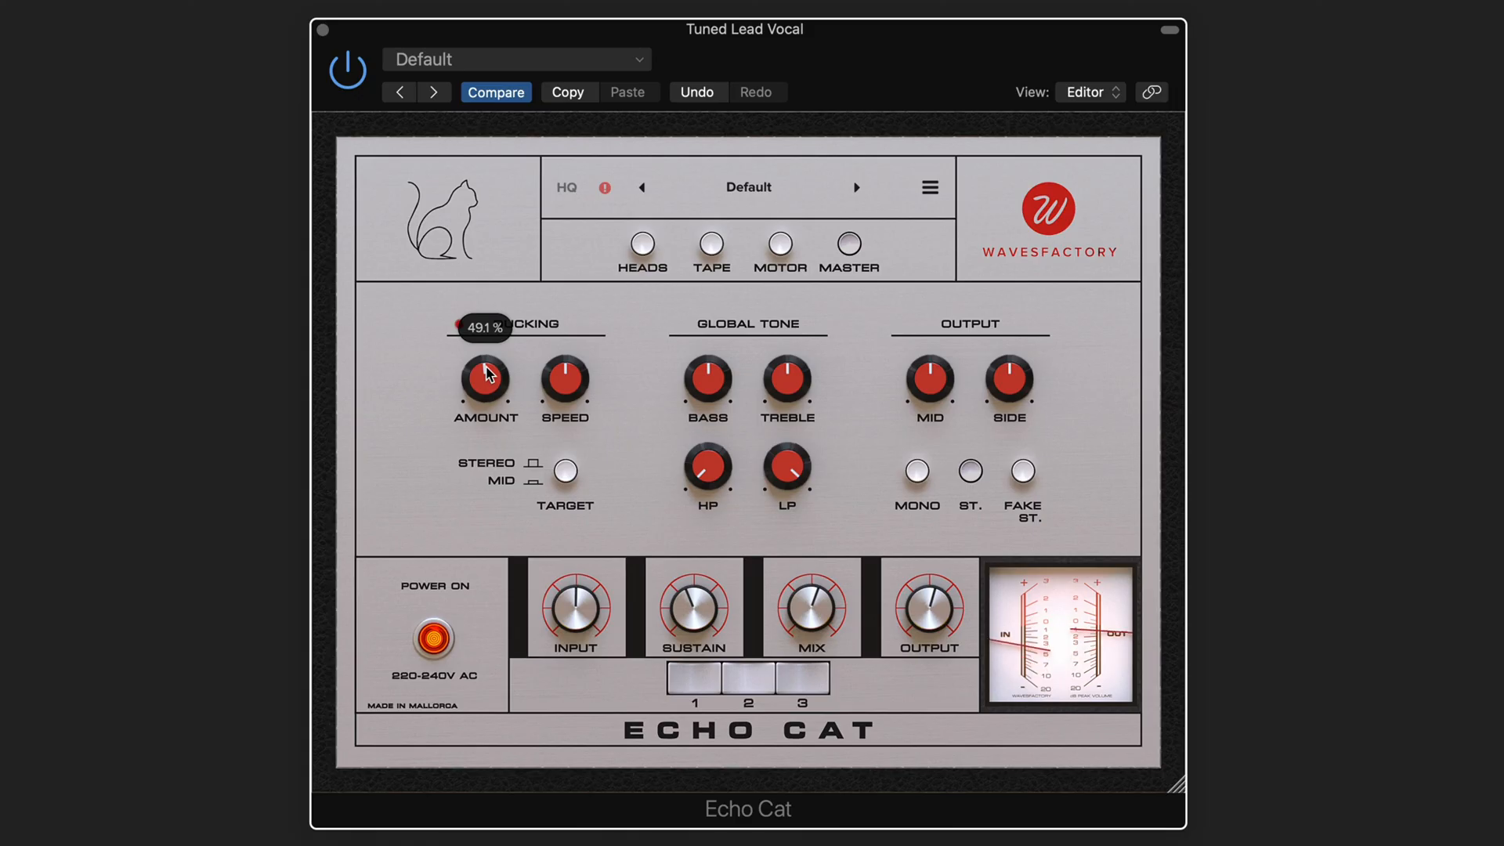
{"action": "left_click_drag", "start_coordinate": [485, 367], "coordinate": [447, 616]}
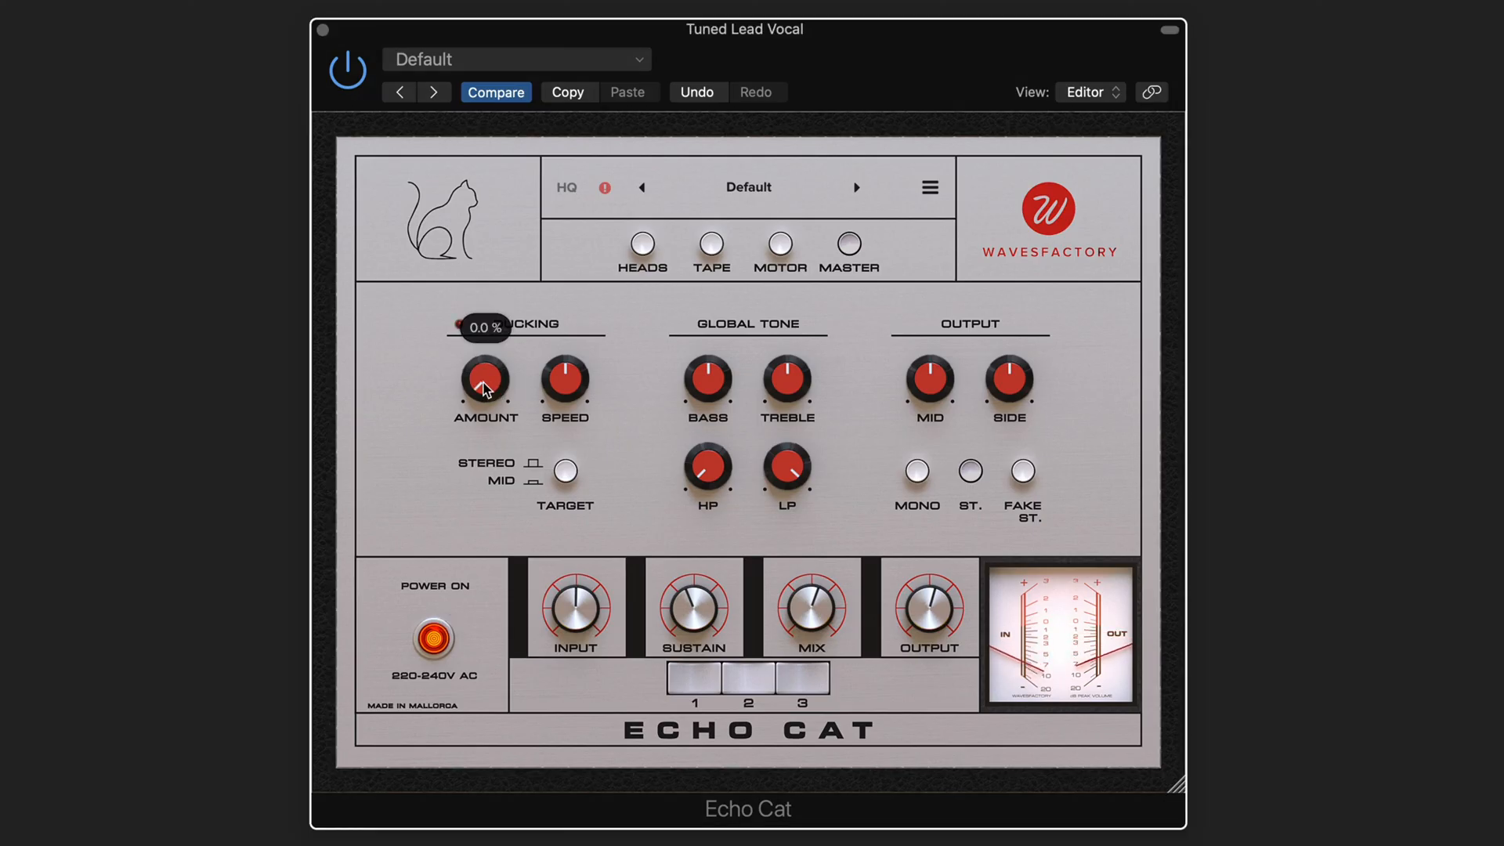
{"action": "left_click_drag", "start_coordinate": [490, 388], "coordinate": [467, 266]}
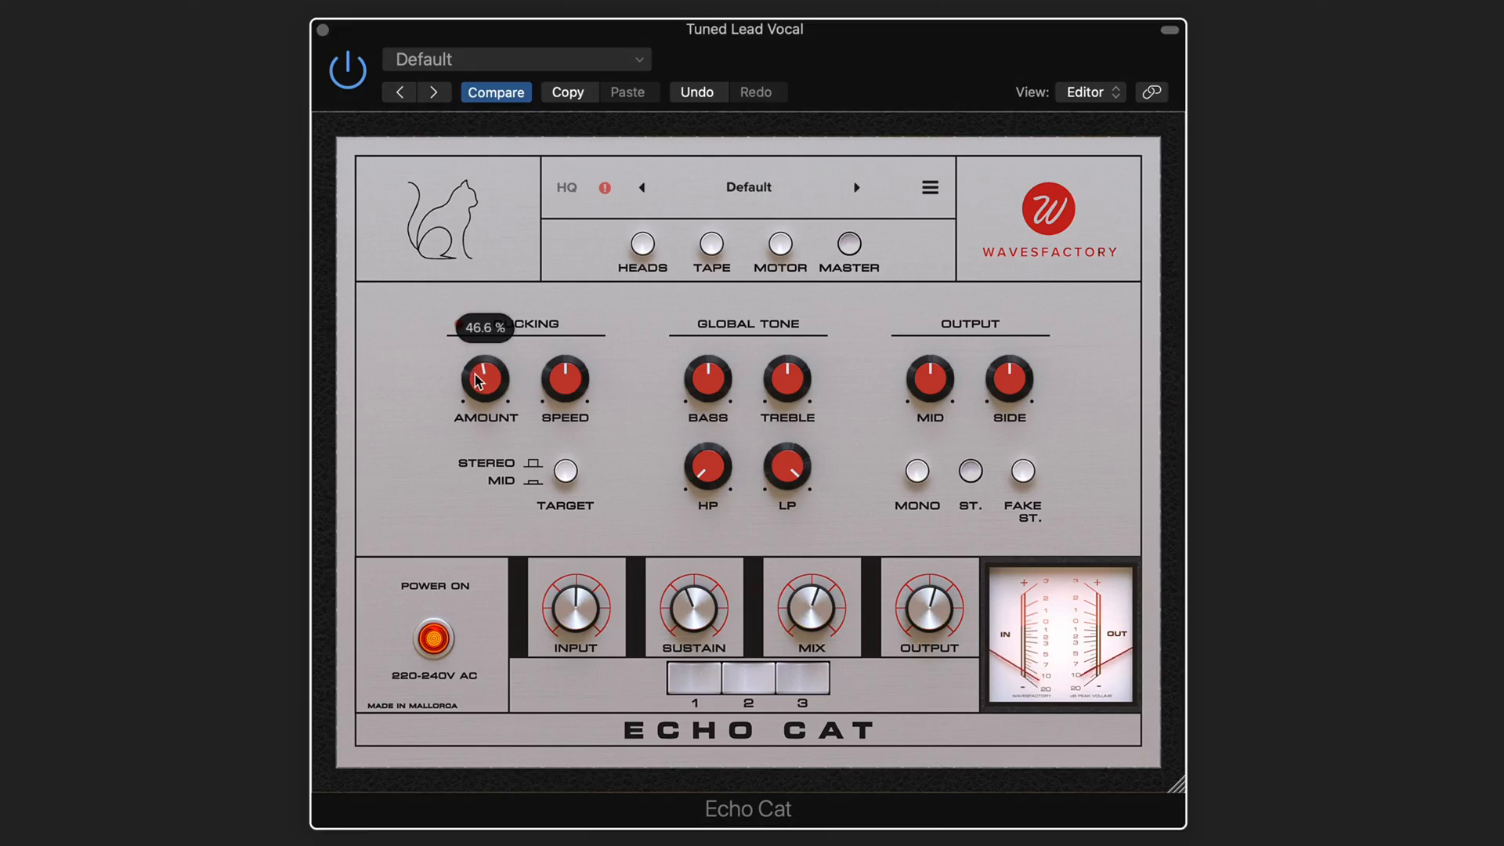
{"action": "left_click", "coordinate": [435, 641]}
{"action": "left_click", "coordinate": [440, 647]}
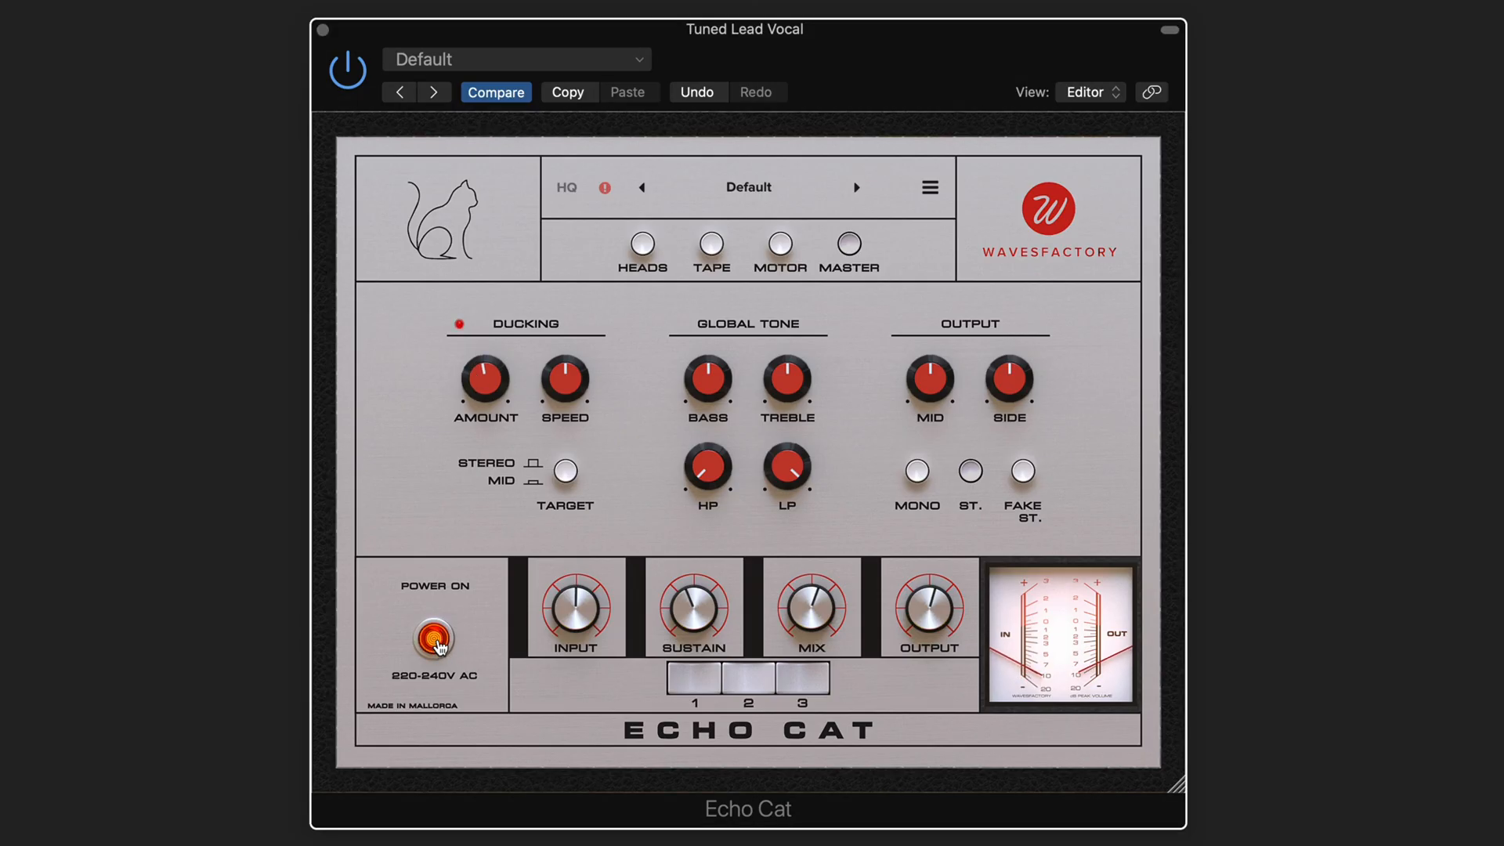